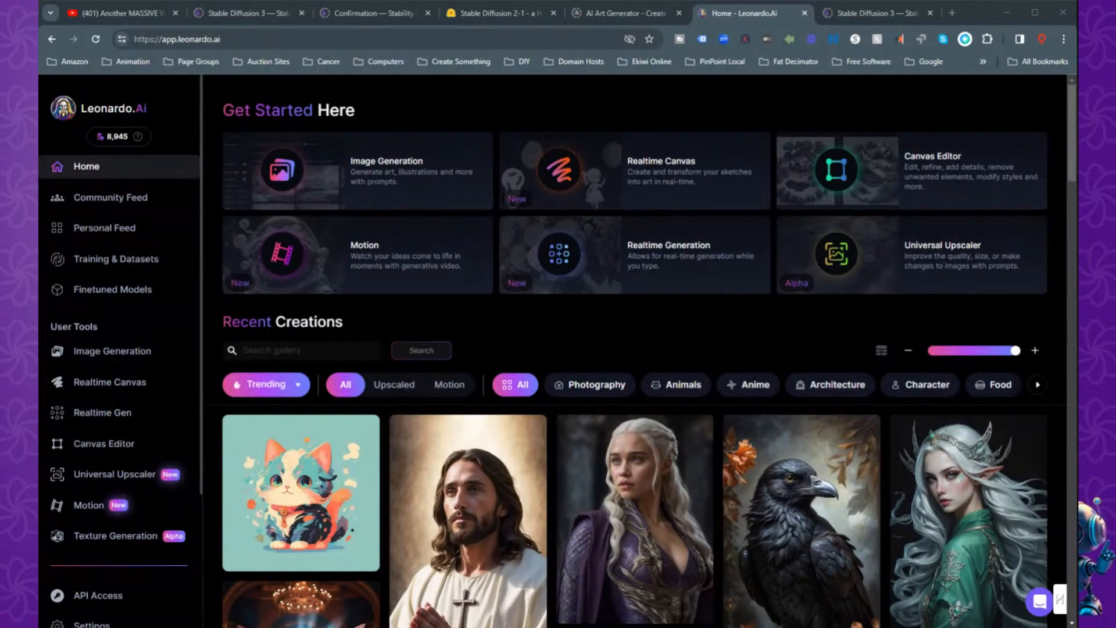
# - Browse the trending community images under Recent Creations and examine their styles and prompts
pyautogui.scroll(-2, 688, 411)
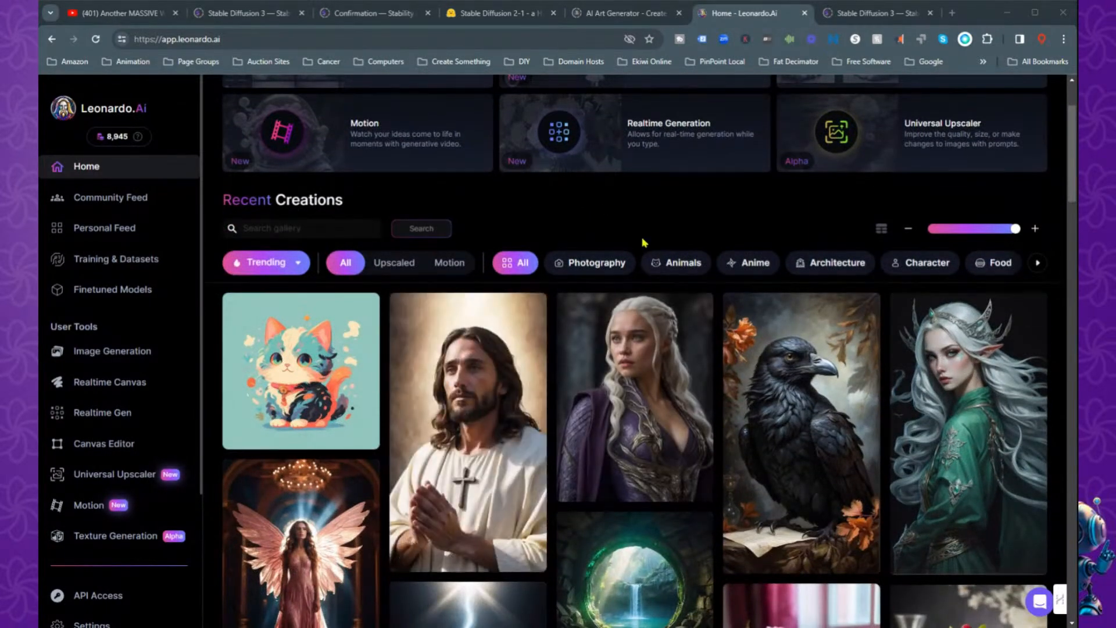
pyautogui.scroll(-3, 644, 242)
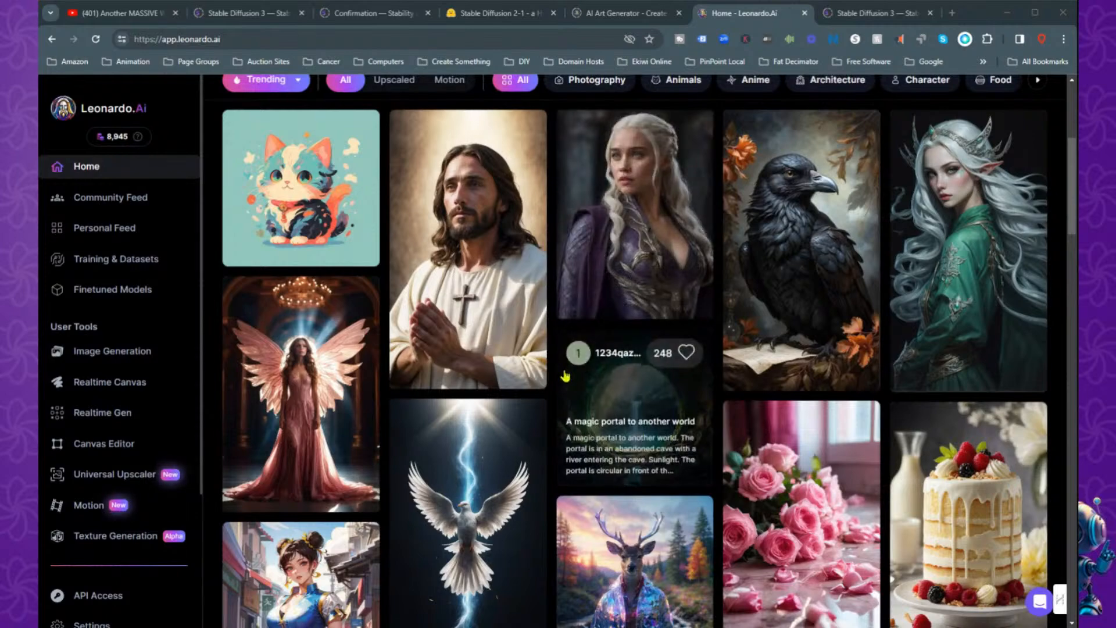
pyautogui.scroll(-3, 519, 372)
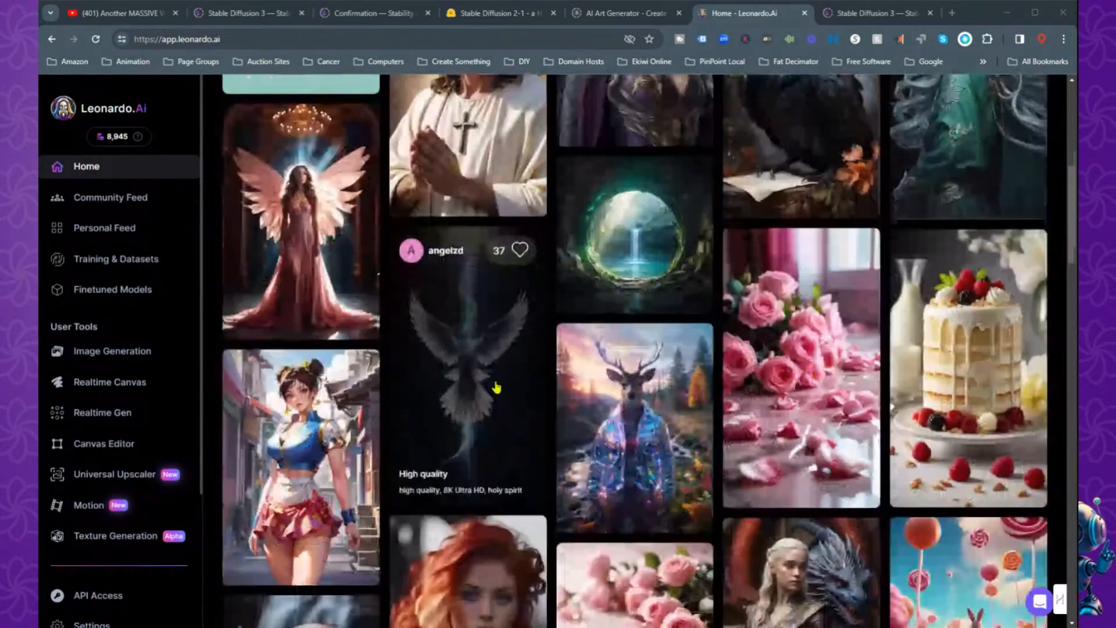
pyautogui.scroll(4, 740, 401)
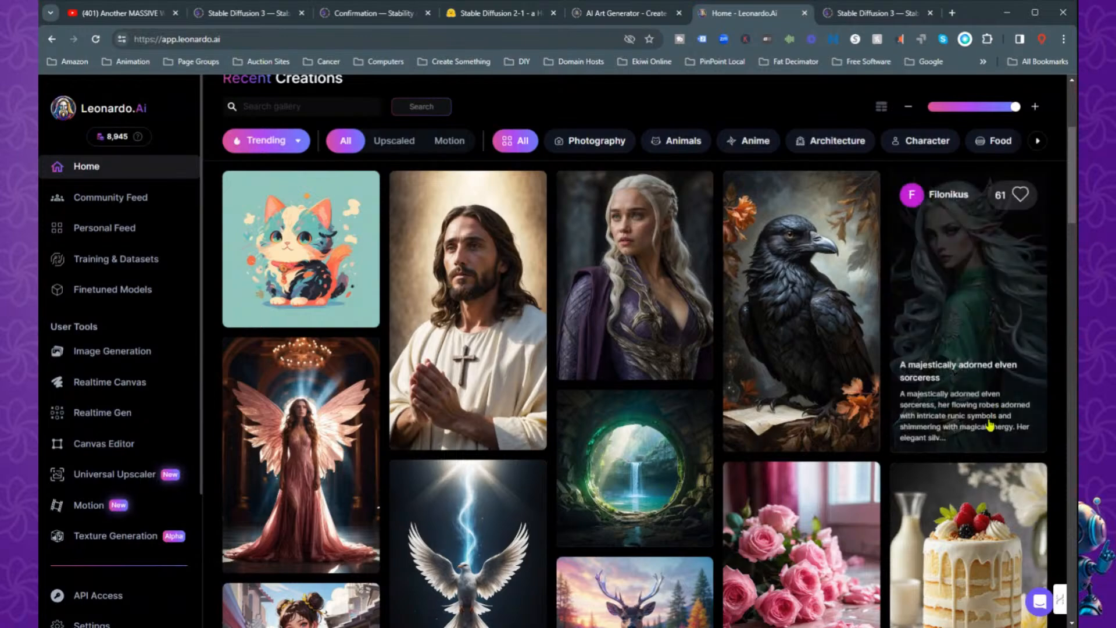
pyautogui.scroll(-6, 837, 512)
pyautogui.scroll(-7, 842, 511)
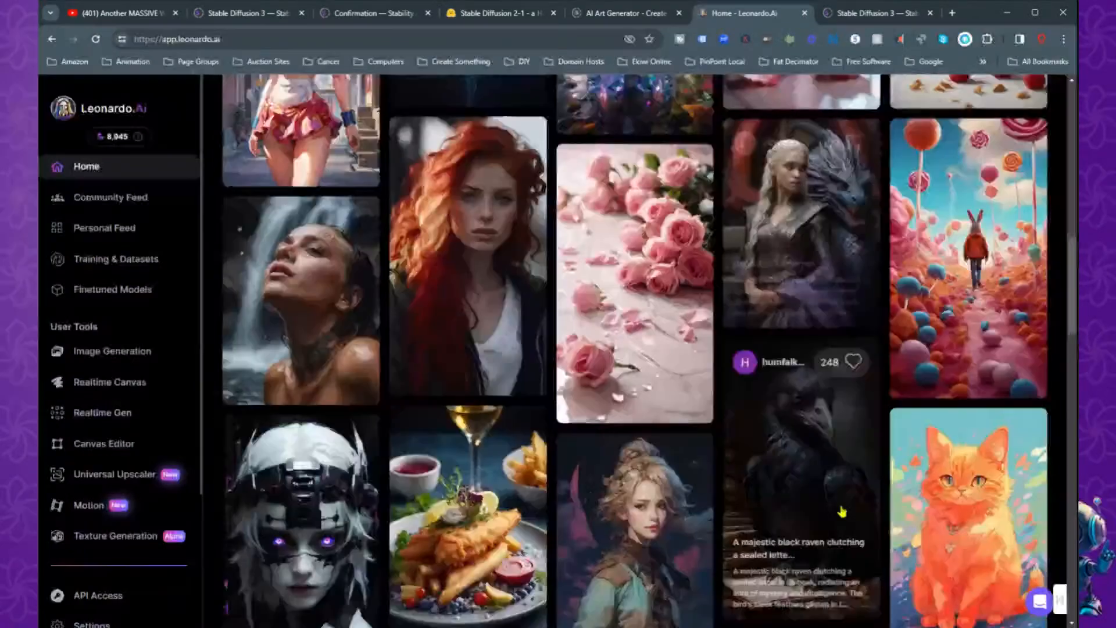
pyautogui.scroll(-5, 841, 512)
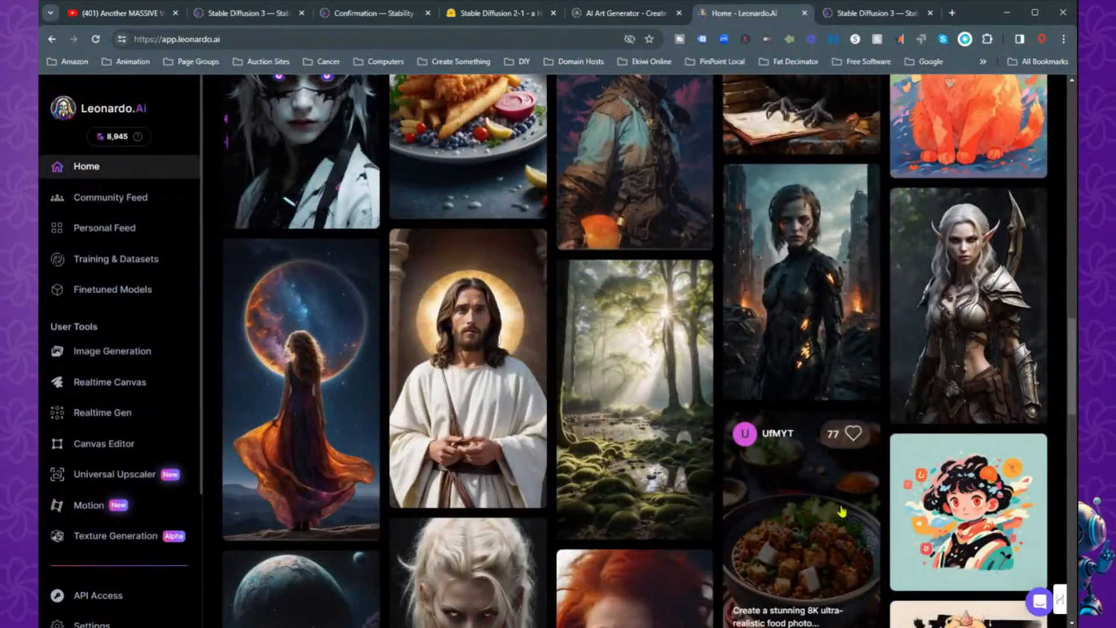
pyautogui.scroll(-5, 841, 512)
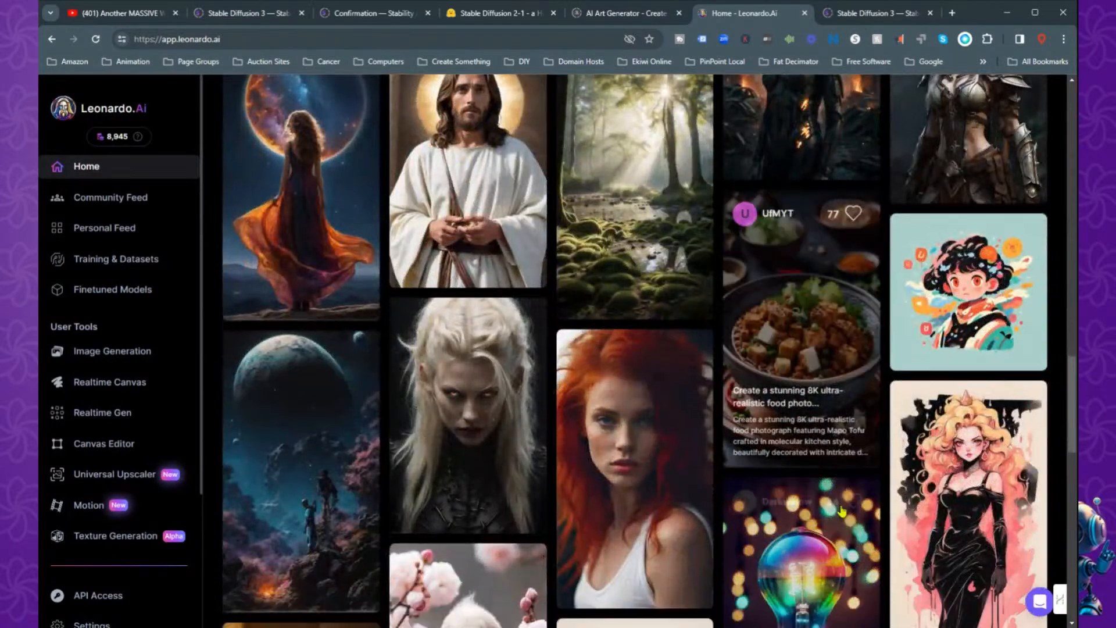
pyautogui.scroll(-3, 841, 512)
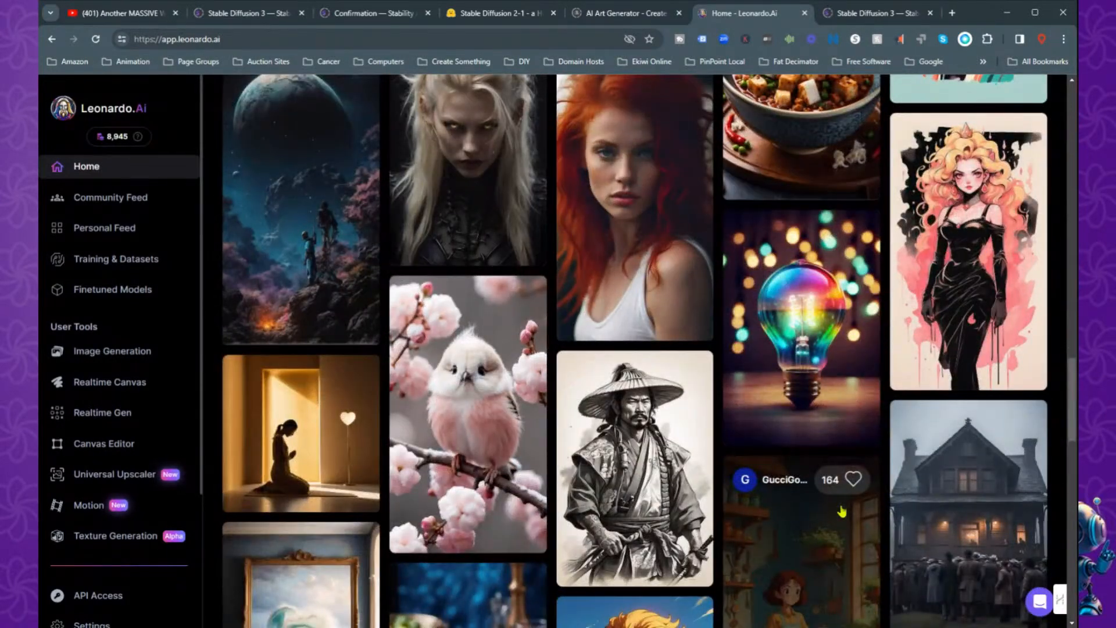
pyautogui.scroll(-1, 841, 512)
pyautogui.scroll(-6, 842, 511)
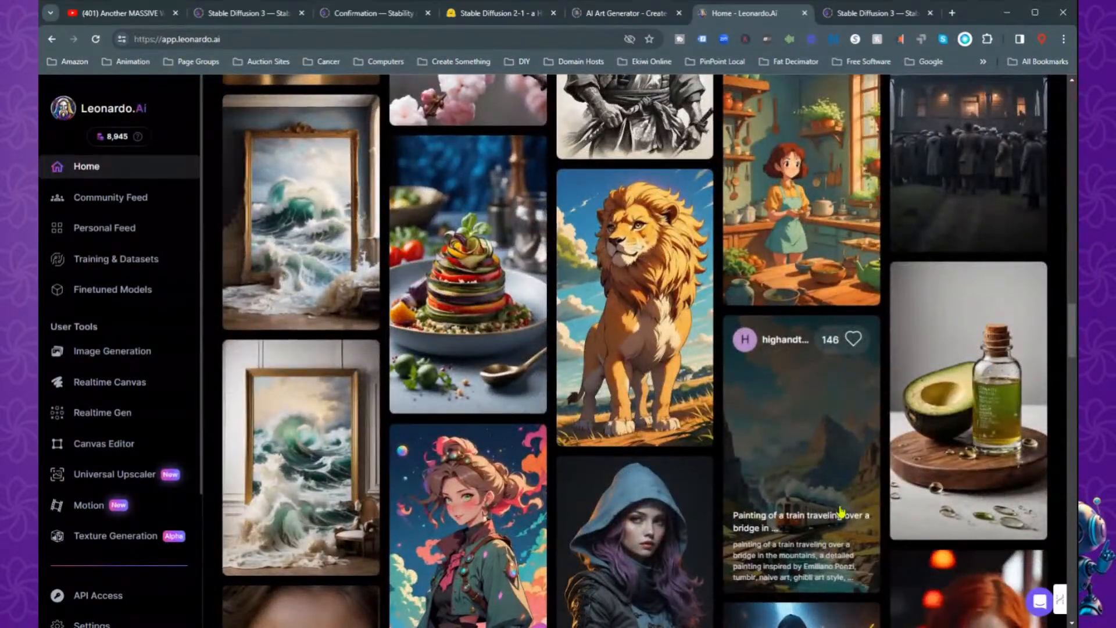
pyautogui.scroll(-4, 841, 512)
pyautogui.scroll(-7, 841, 512)
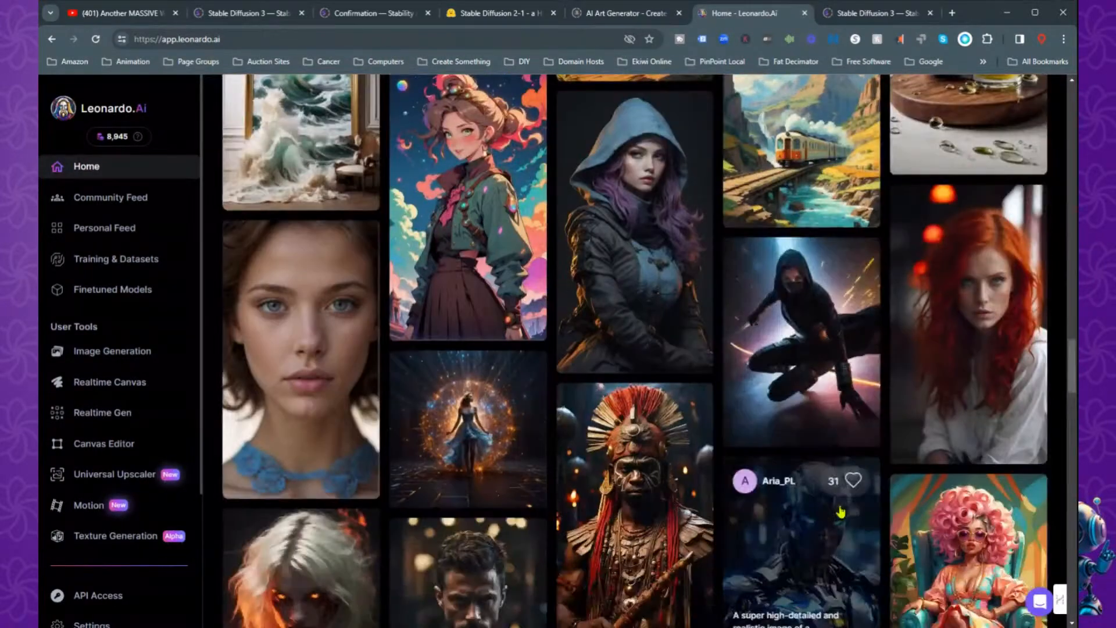
pyautogui.scroll(-7, 841, 511)
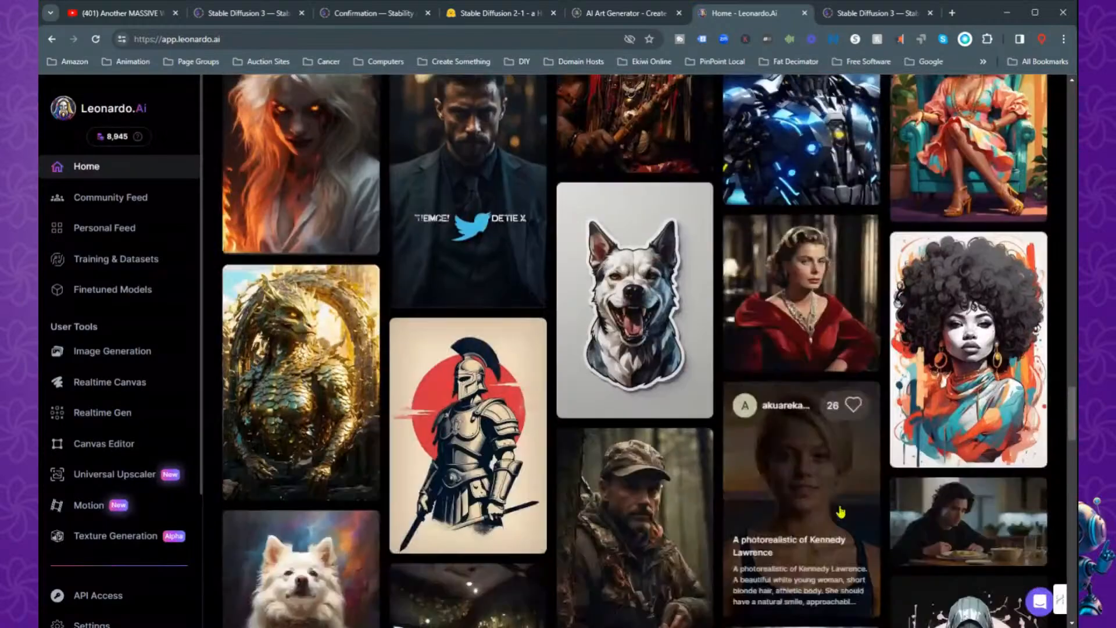
pyautogui.scroll(-6, 843, 512)
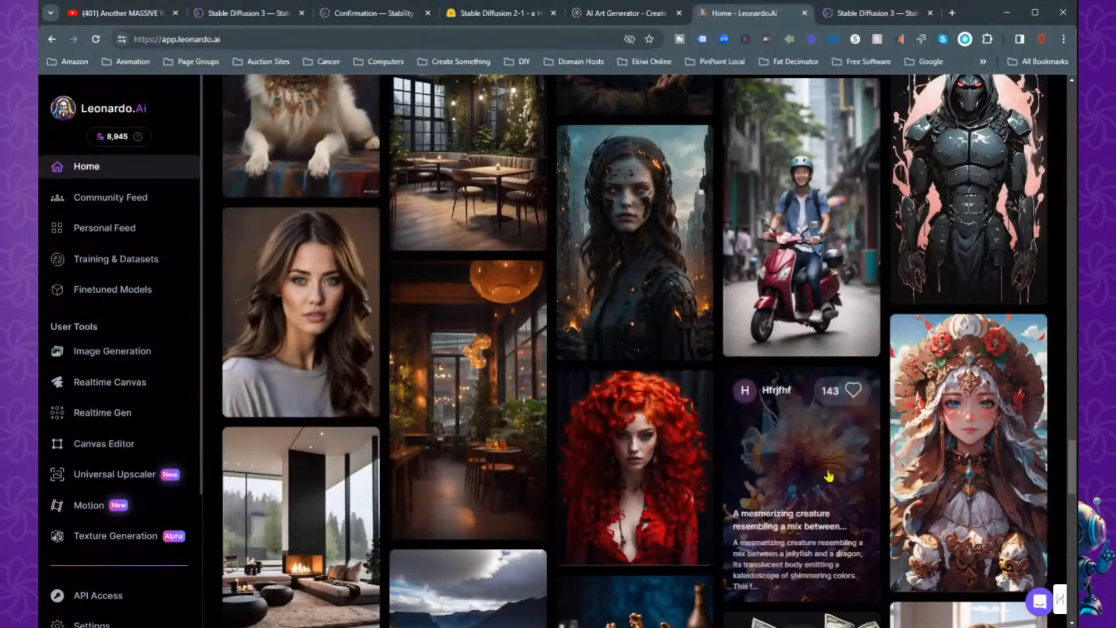
pyautogui.scroll(3, 830, 463)
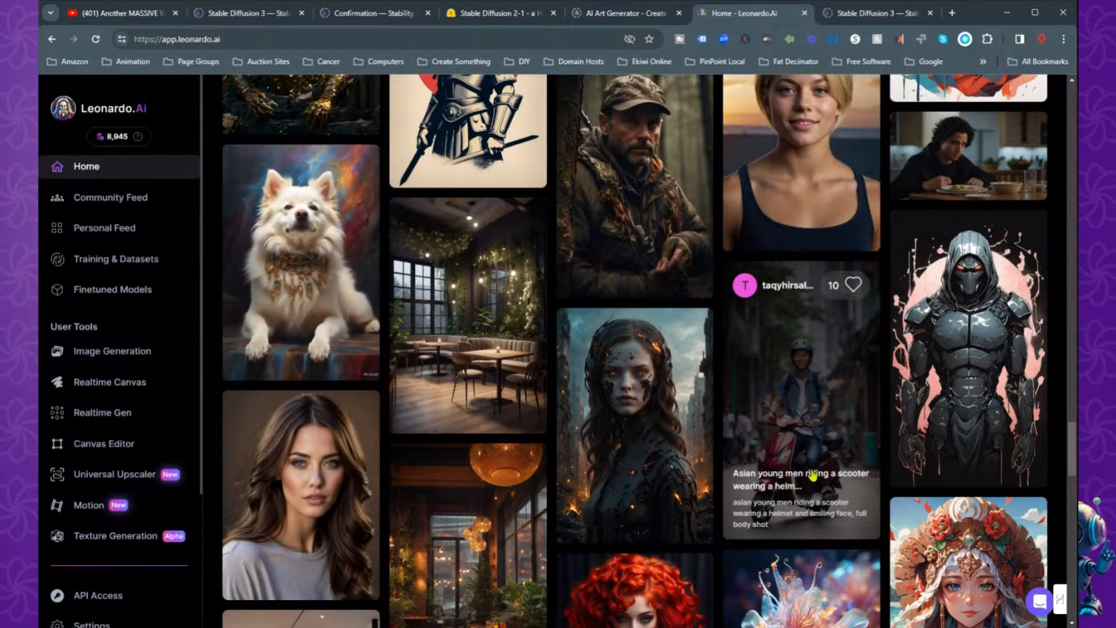
pyautogui.scroll(7, 808, 459)
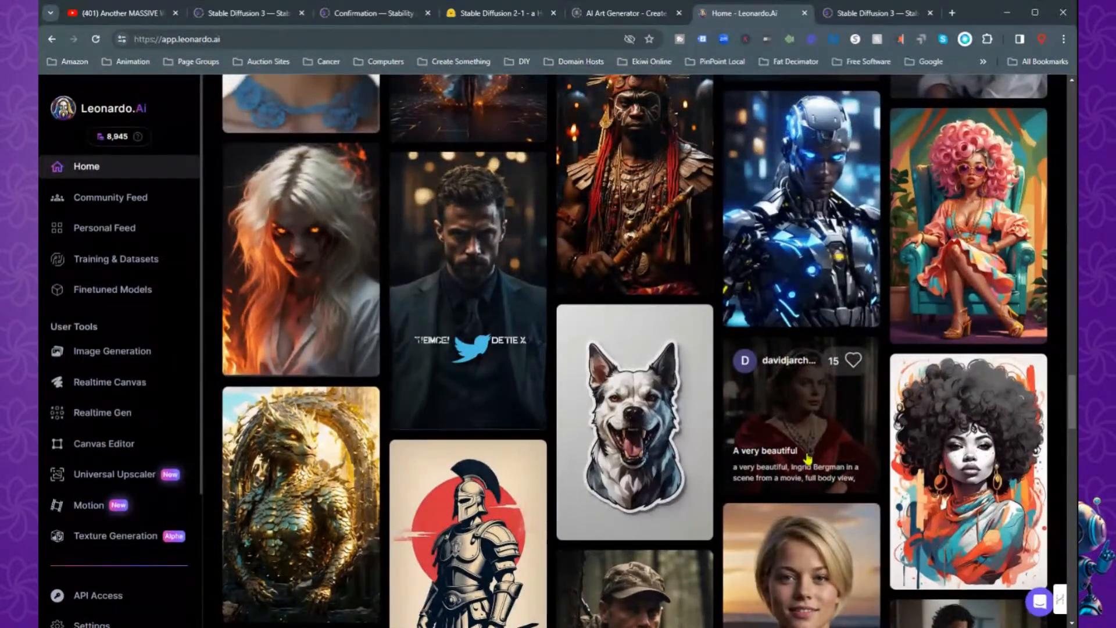
pyautogui.scroll(2, 807, 459)
pyautogui.scroll(-1, 779, 345)
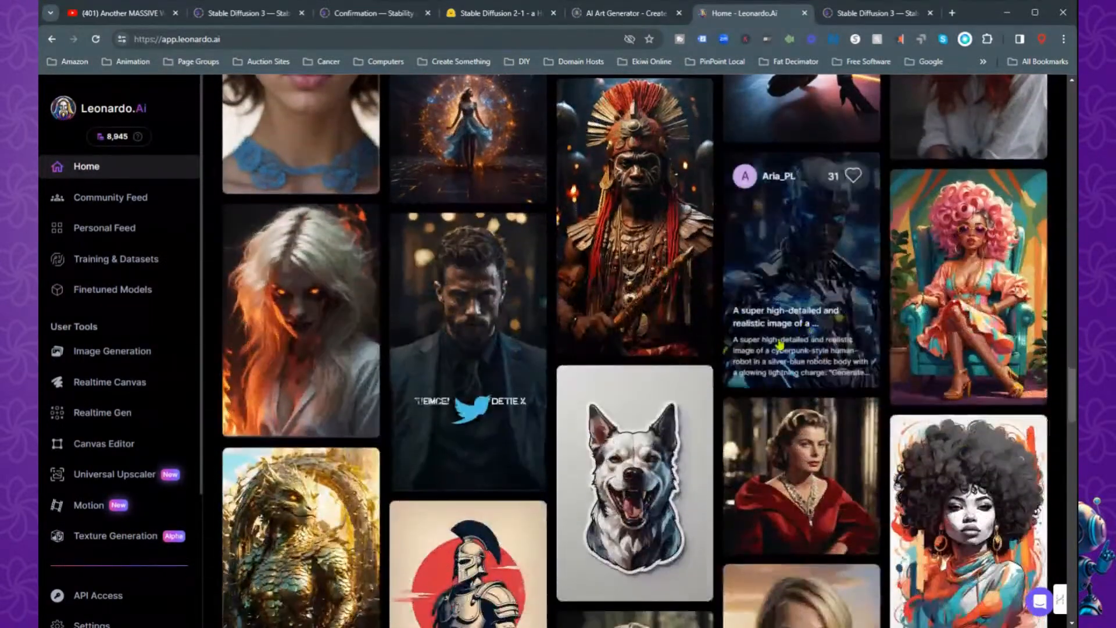
# - Open the silver-blue cyberpunk human-robot image's details, copy its full prompt text, and close the details
pyautogui.click(830, 276)
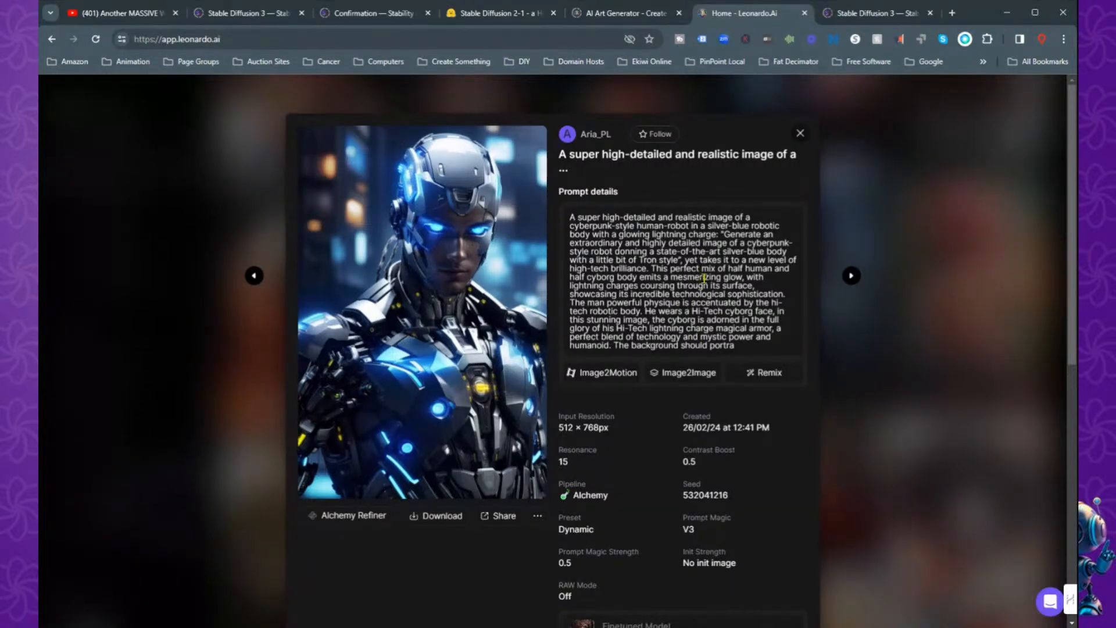
pyautogui.scroll(-3, 770, 340)
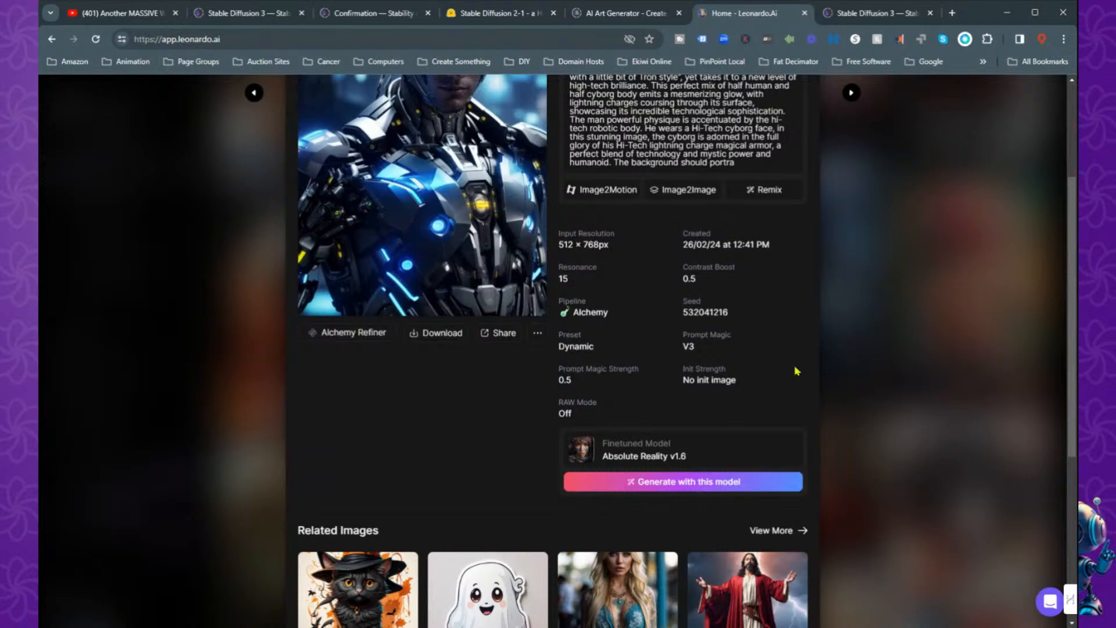
pyautogui.scroll(3, 469, 410)
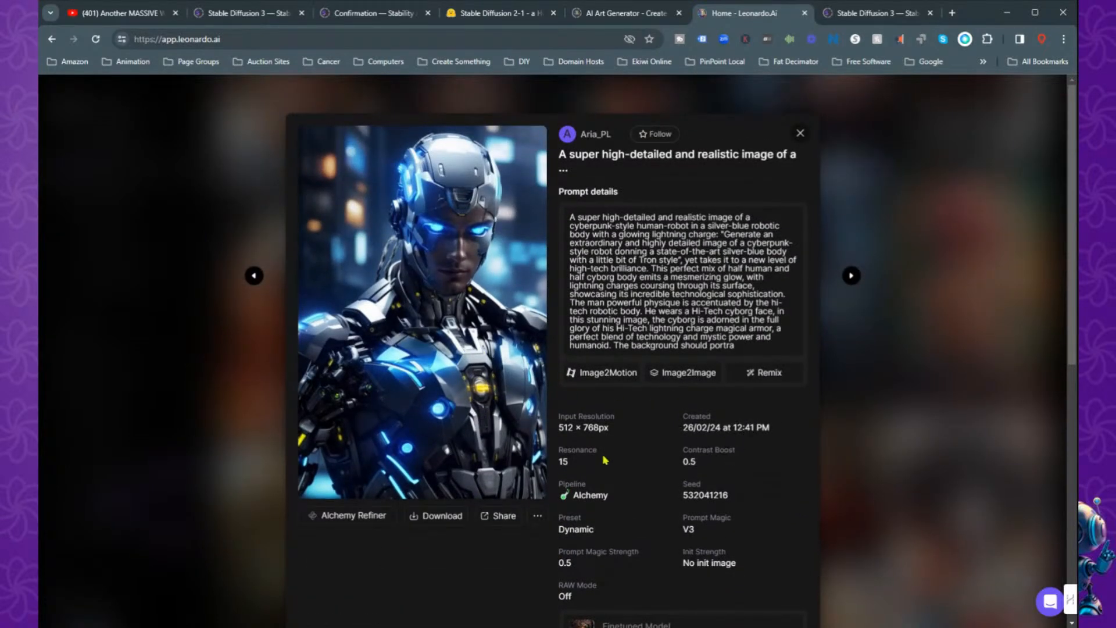
pyautogui.scroll(-1, 671, 417)
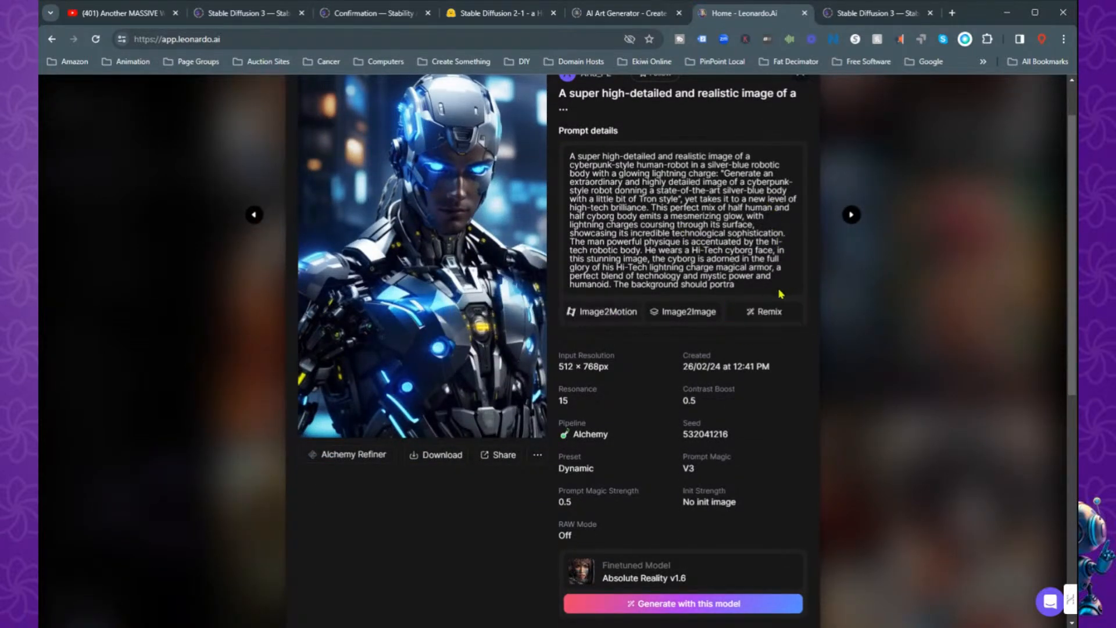
pyautogui.scroll(1, 657, 268)
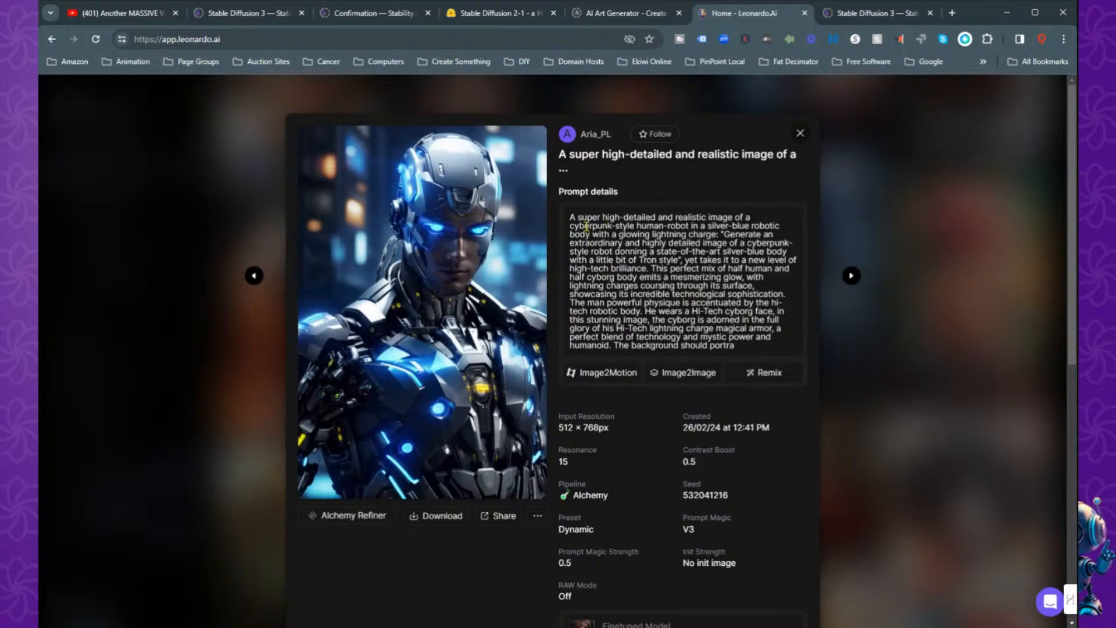
pyautogui.moveTo(570, 216); pyautogui.dragTo(780, 354)
pyautogui.hotkey('ctrl', 'c')
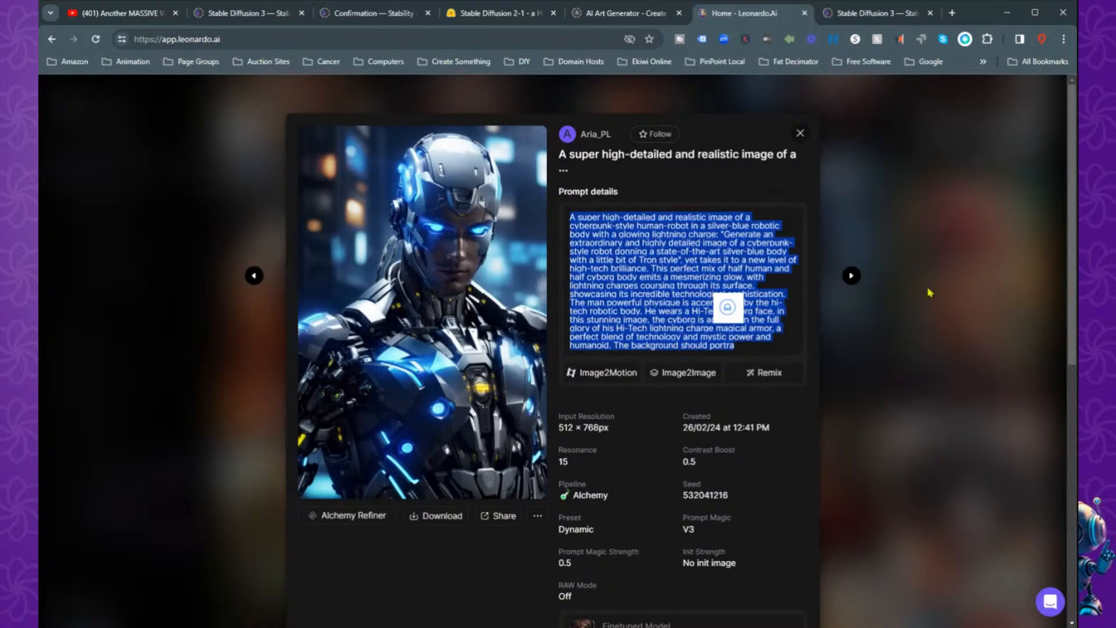
pyautogui.click(922, 169)
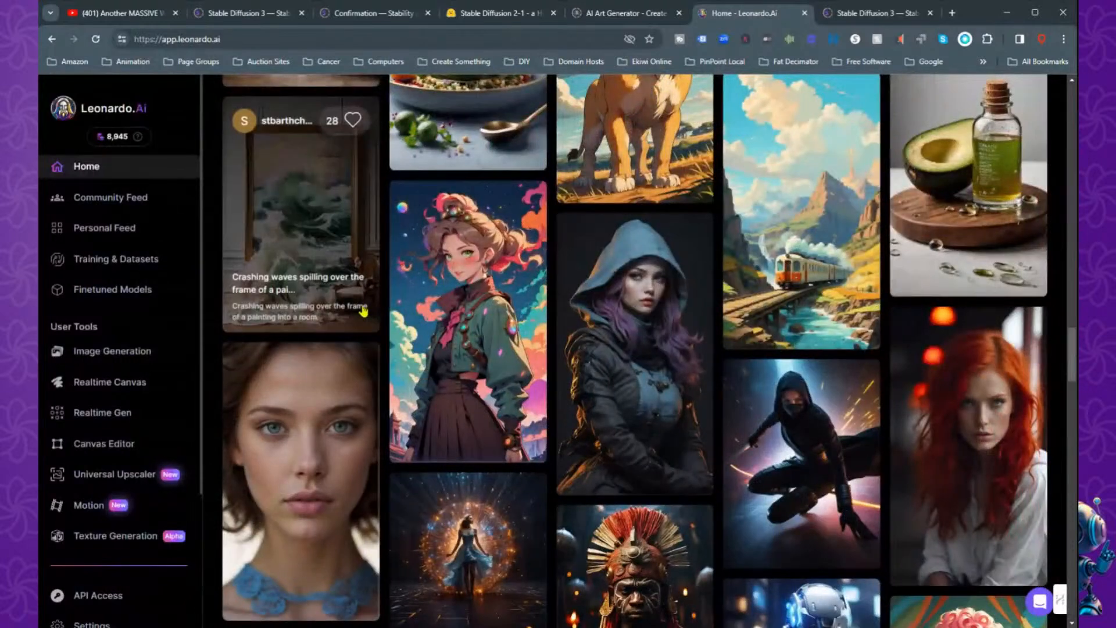
# - Open the Image Generation tool and paste the copied cyberpunk robot prompt into the prompt field
pyautogui.click(112, 352)
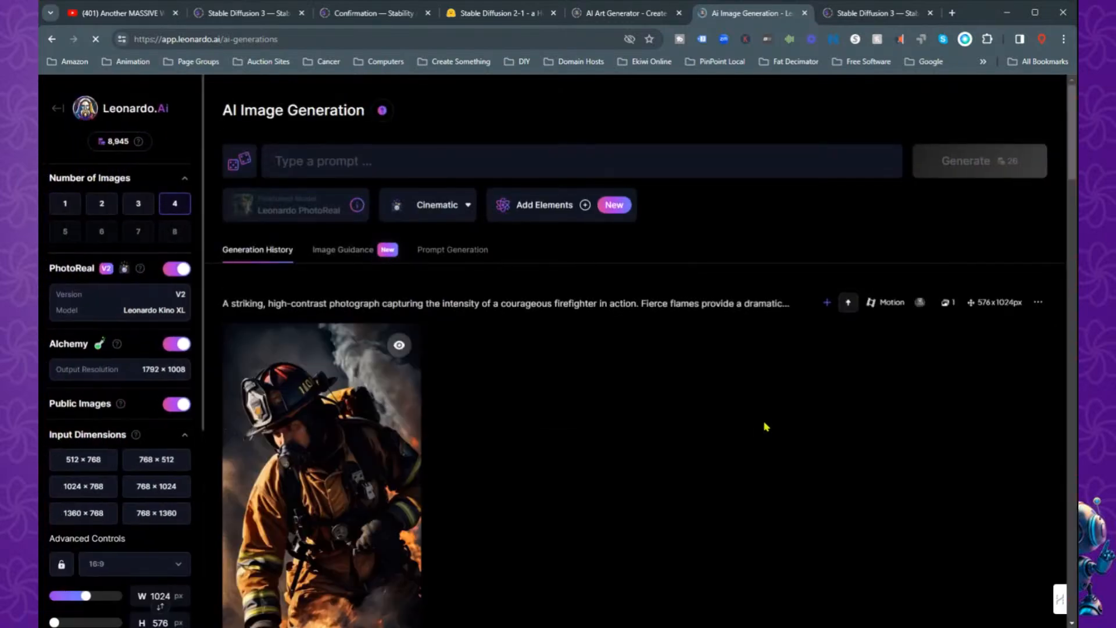
pyautogui.click(360, 168)
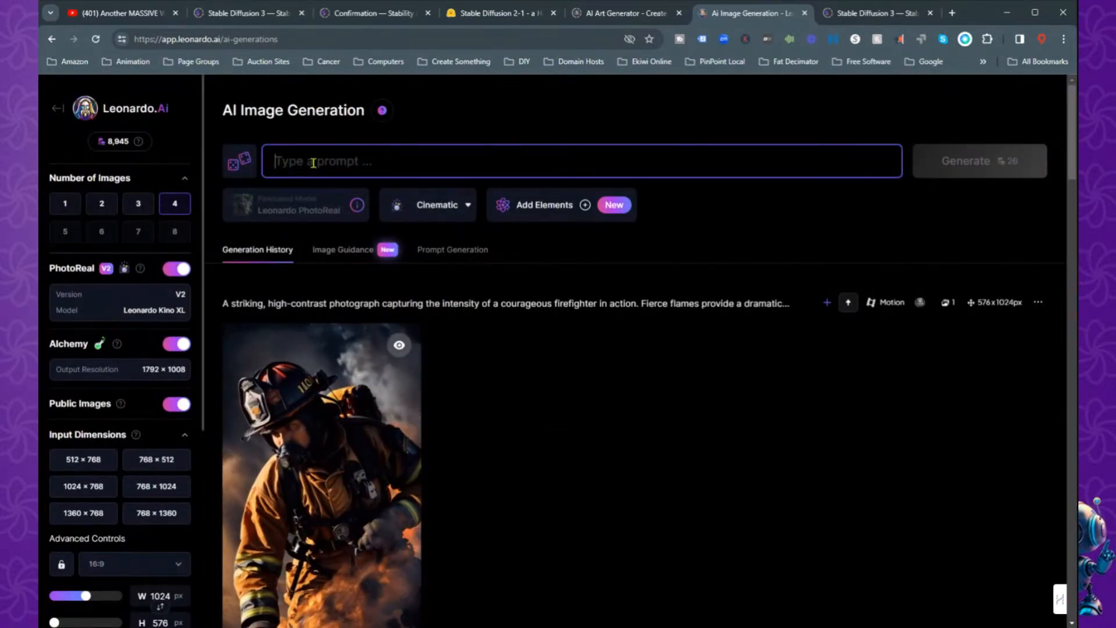
pyautogui.hotkey('ctrl', 'v')
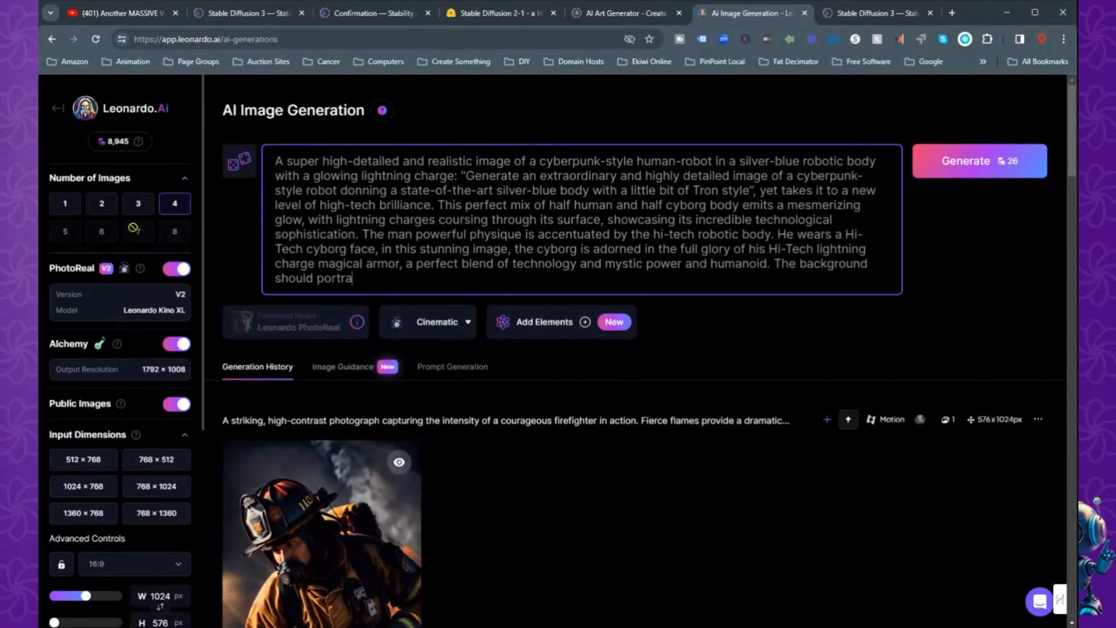
# - Set the number of images to 2 and review the remaining generation settings
pyautogui.click(100, 204)
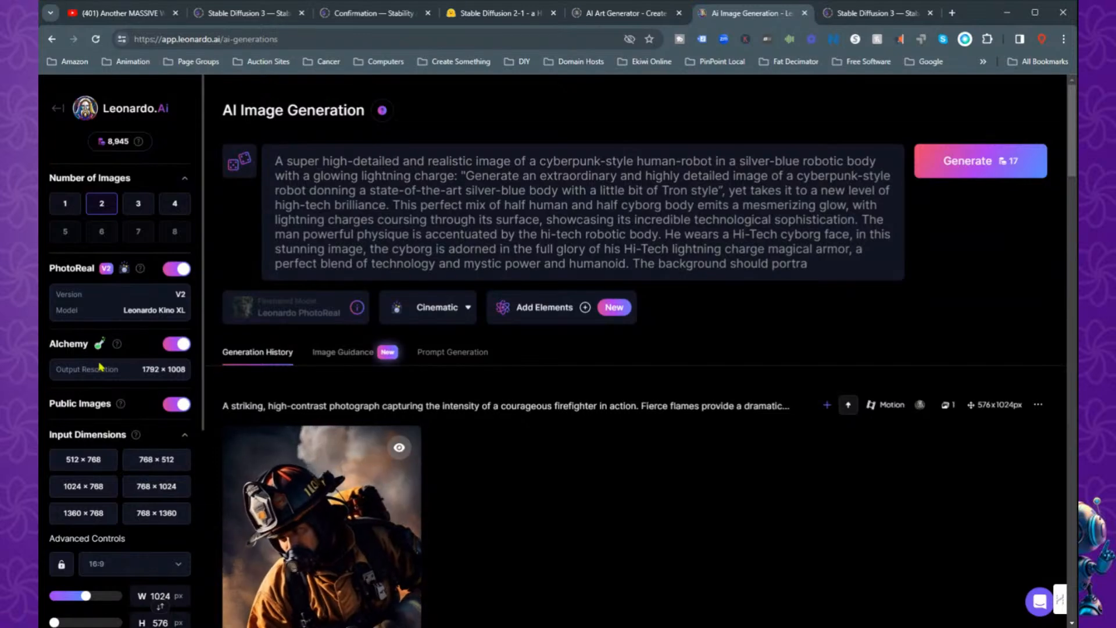
pyautogui.scroll(-3, 101, 367)
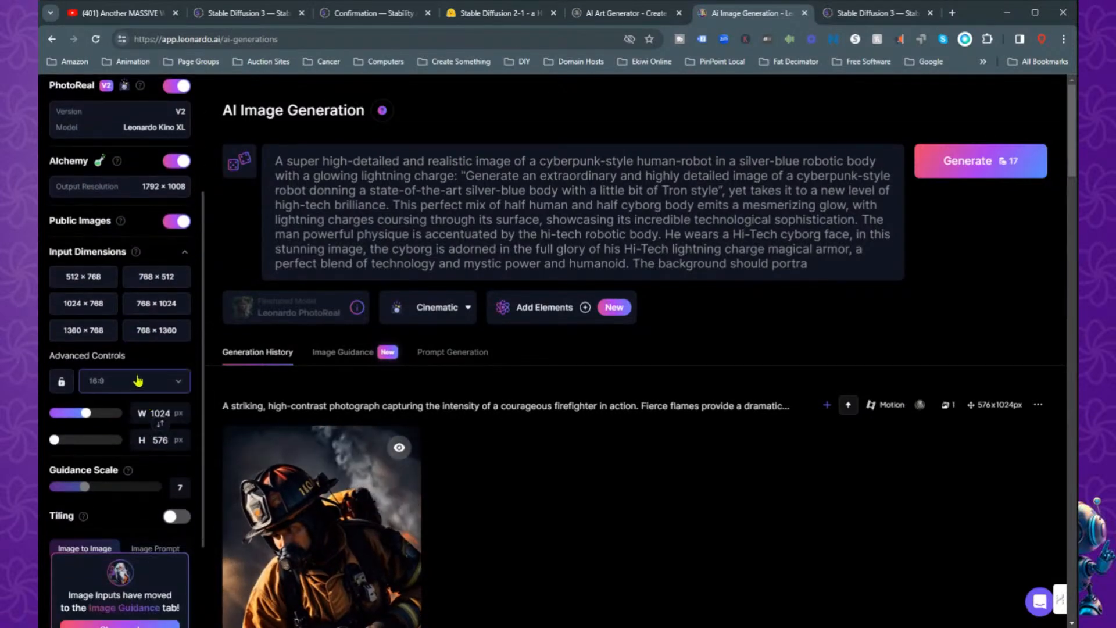
pyautogui.scroll(2, 137, 381)
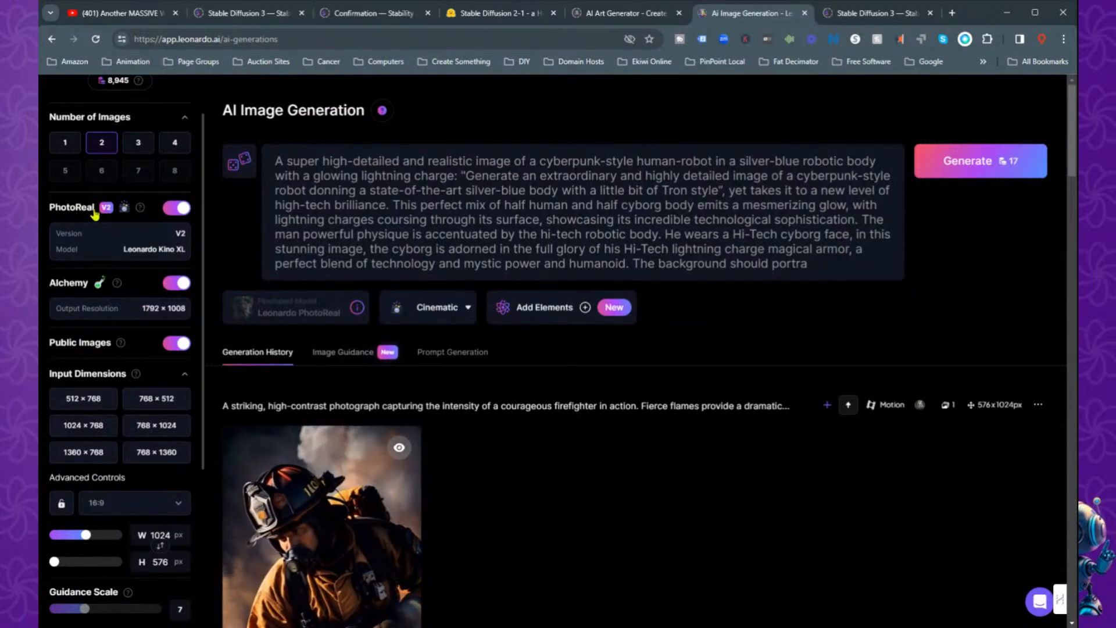
# - Turn PhotoReal off and back on to compare the available generation options
pyautogui.click(172, 209)
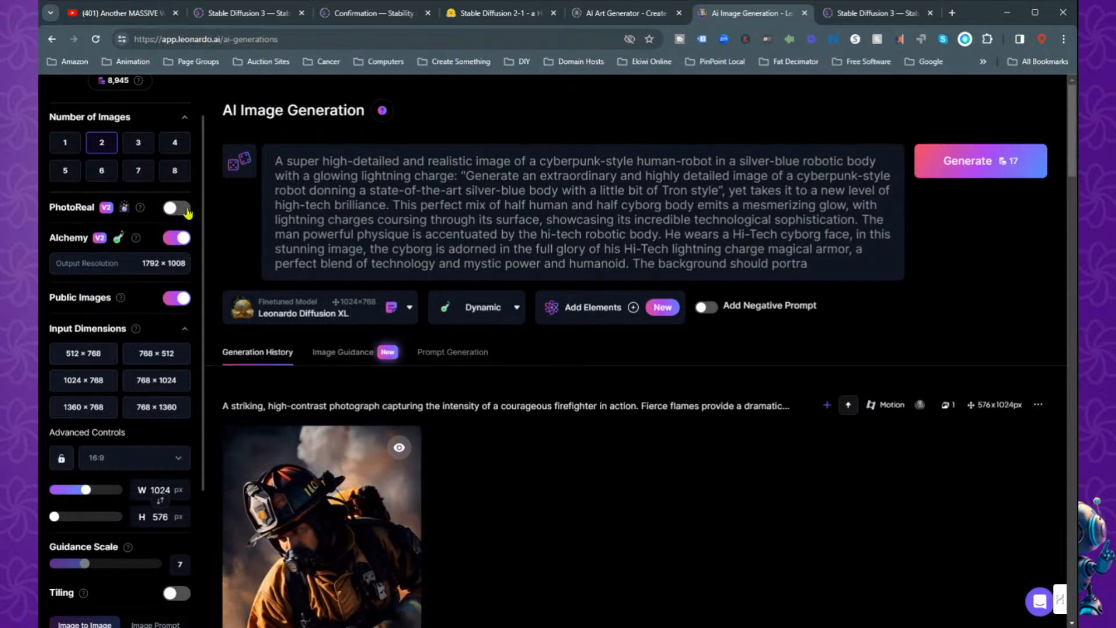
pyautogui.click(185, 209)
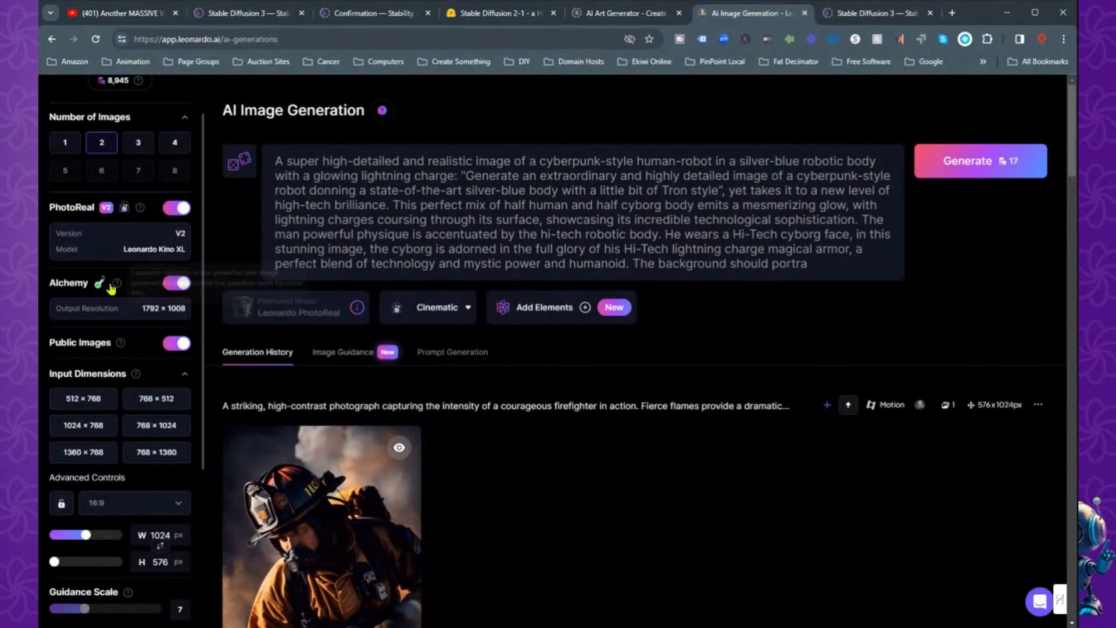
# - Open the explanation of the Leonardo Alchemy pipeline, read its feature list, and close it
pyautogui.moveTo(117, 285)
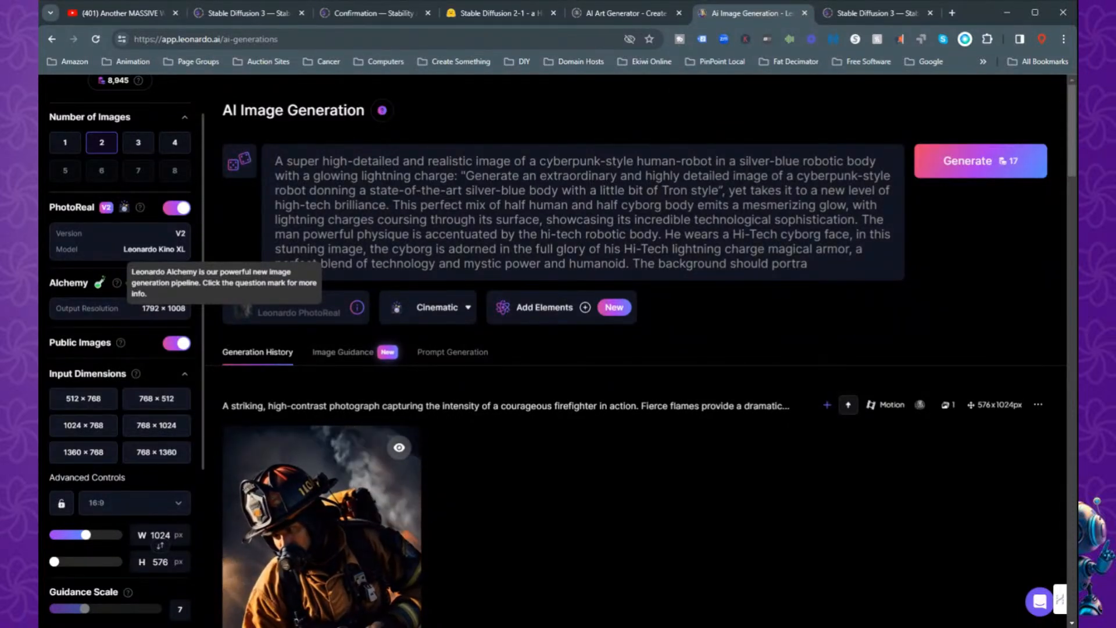
pyautogui.click(117, 285)
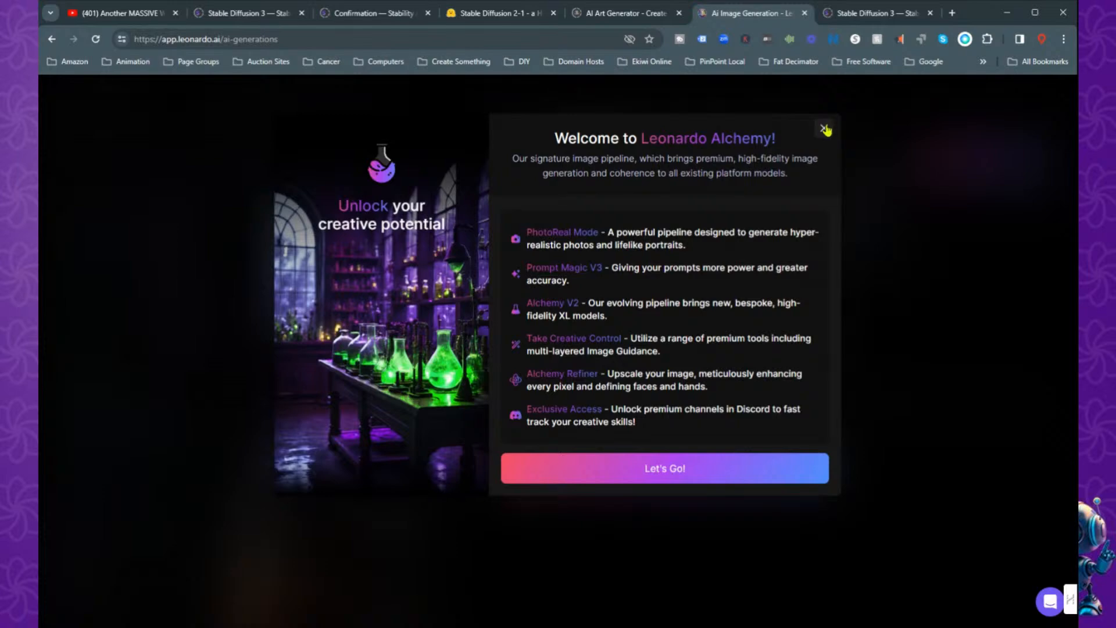
pyautogui.click(825, 130)
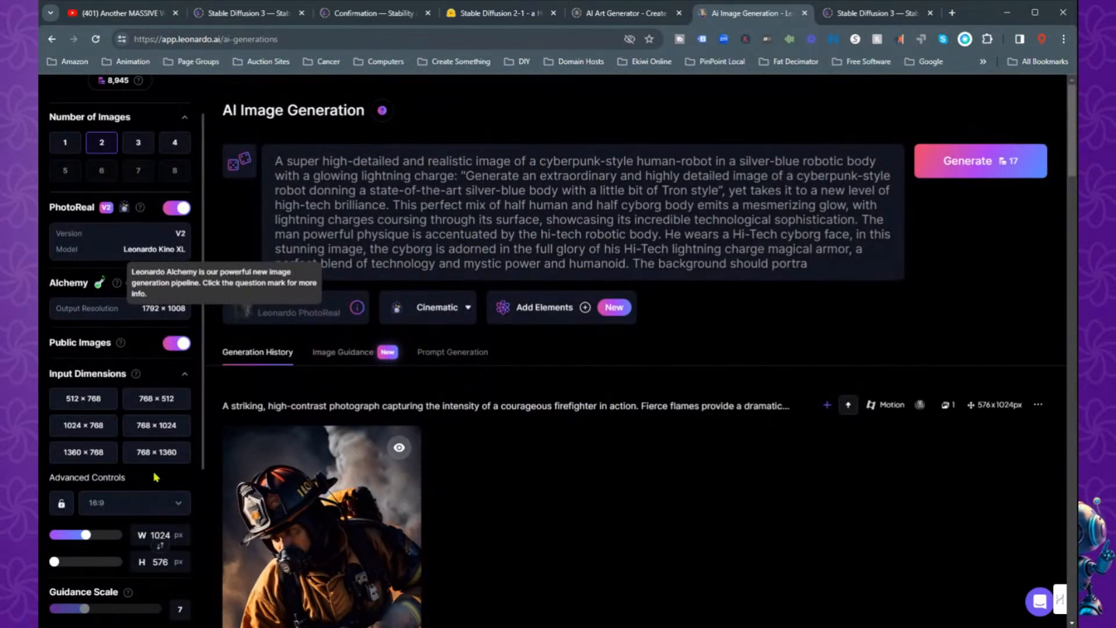
# - Set the input dimensions to the 512 × 768 preset
pyautogui.scroll(-1, 157, 477)
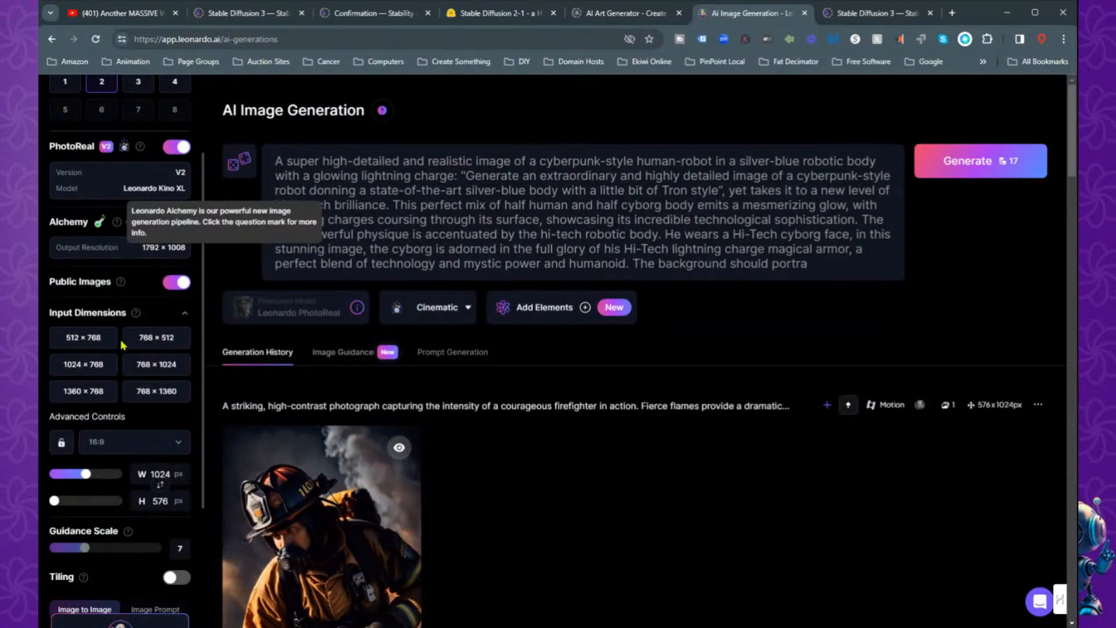
pyautogui.click(78, 342)
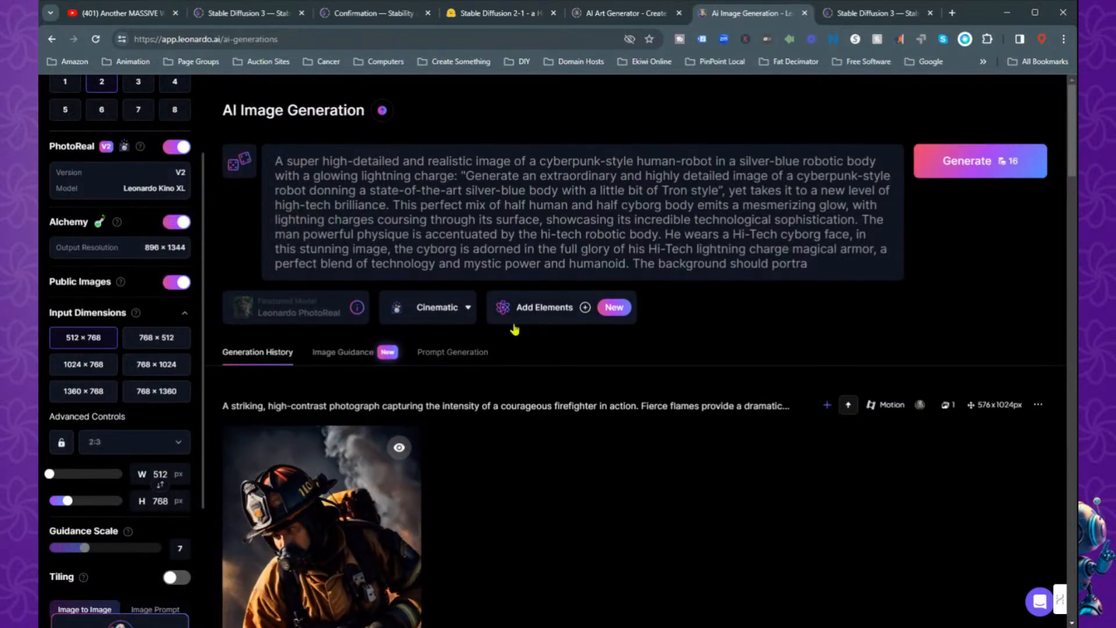
# - Review the guidance scale, tiling and other remaining generation settings, and look through the list of image style presets
pyautogui.scroll(-1, 115, 482)
pyautogui.scroll(-2, 115, 483)
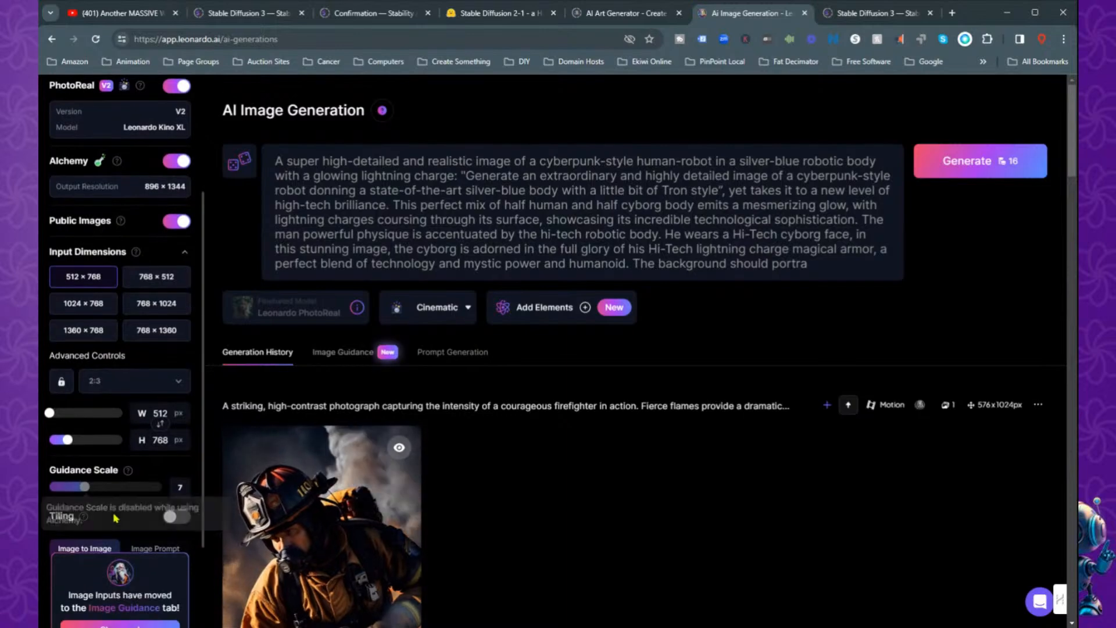
pyautogui.scroll(-1, 97, 449)
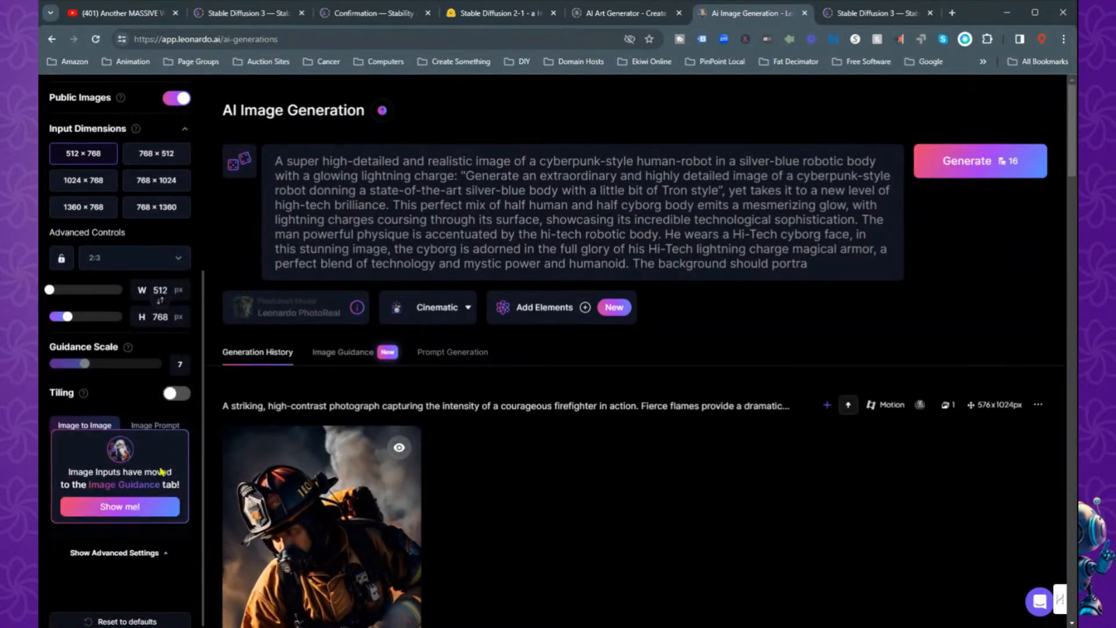
pyautogui.scroll(-1, 143, 500)
pyautogui.scroll(1, 138, 539)
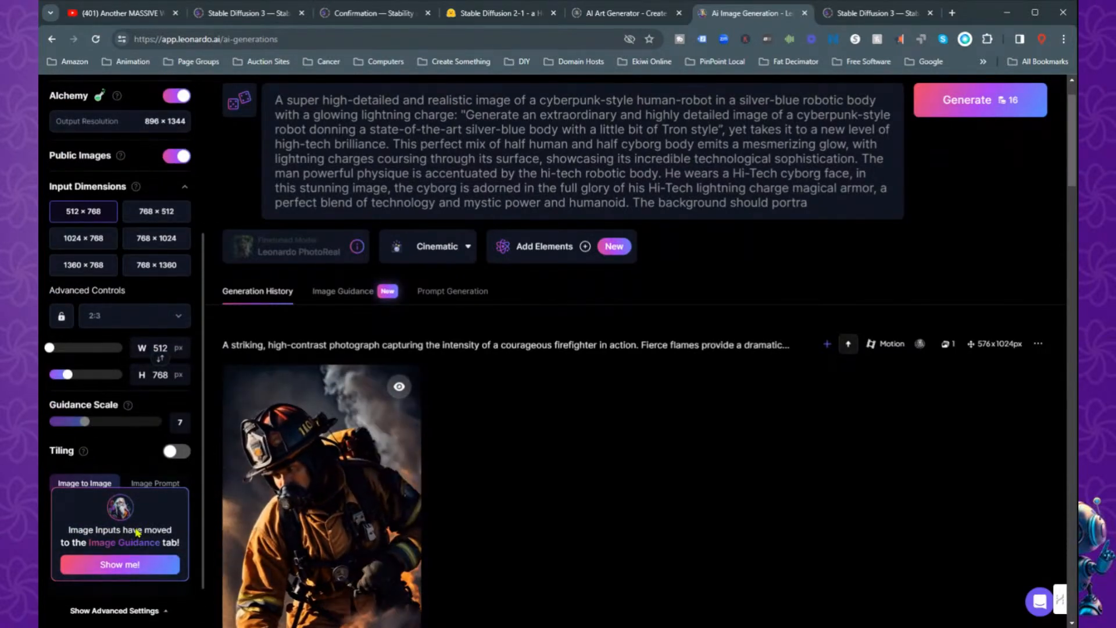
pyautogui.scroll(1, 619, 366)
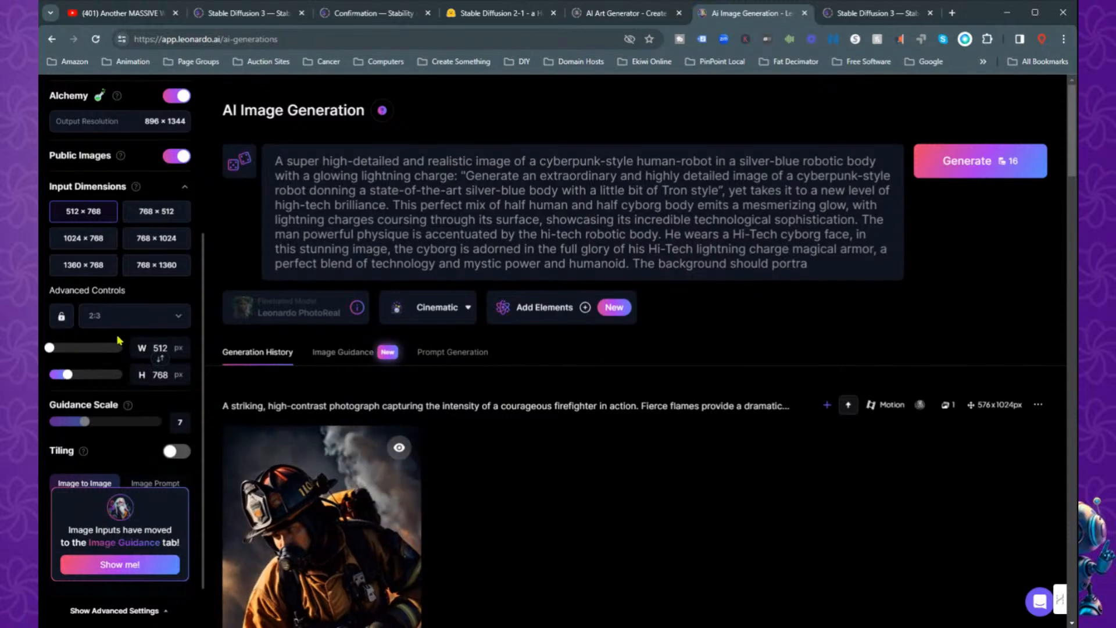
pyautogui.scroll(1, 174, 360)
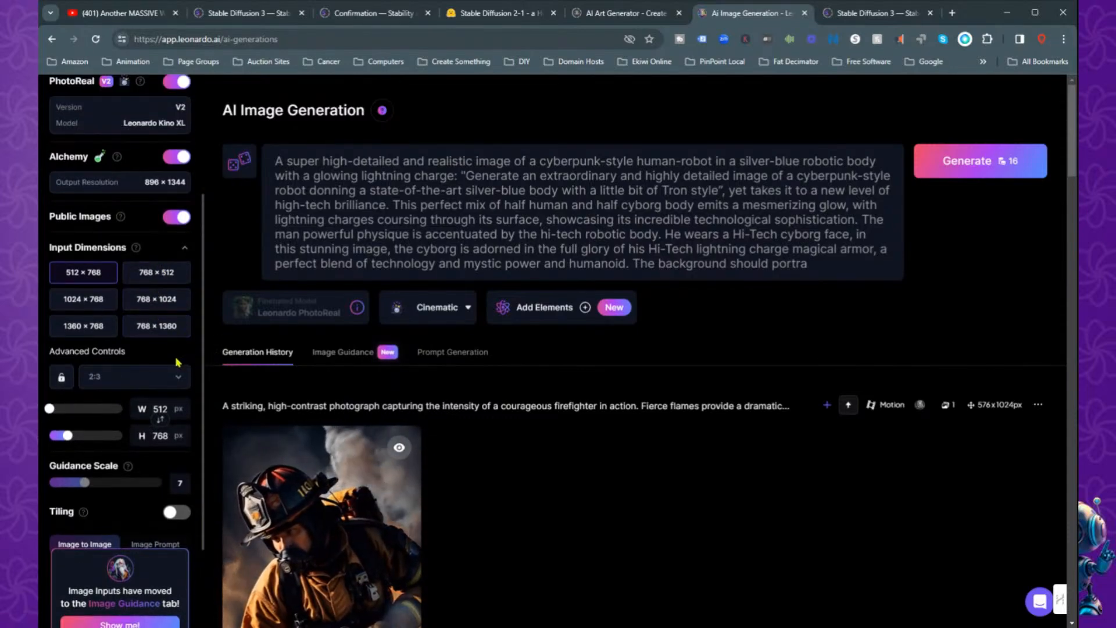
pyautogui.scroll(3, 177, 362)
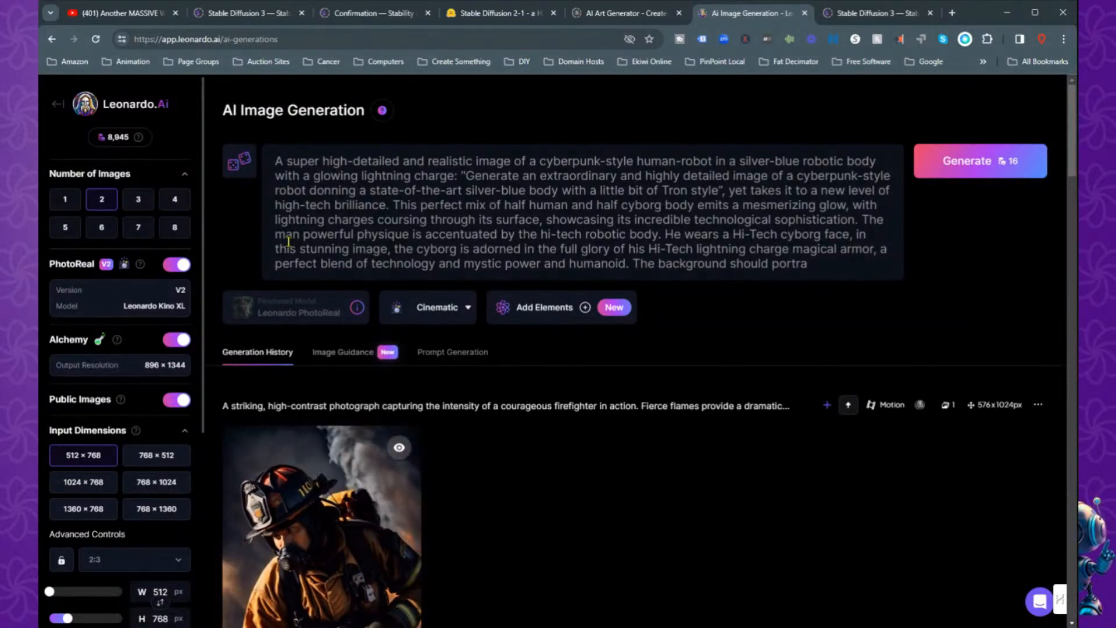
pyautogui.click(466, 317)
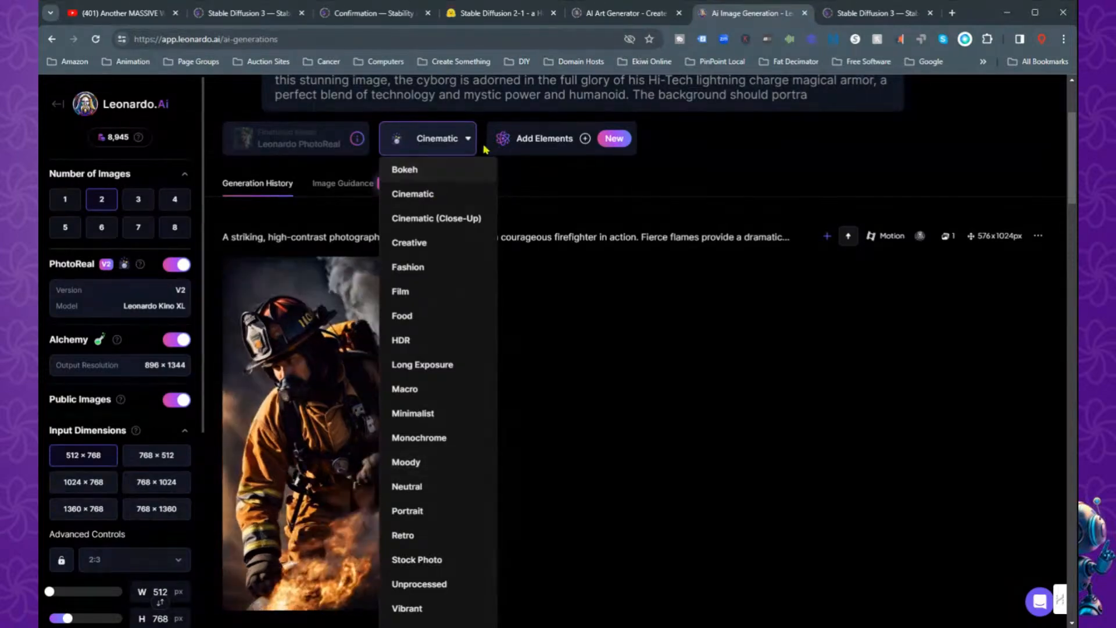
pyautogui.click(459, 148)
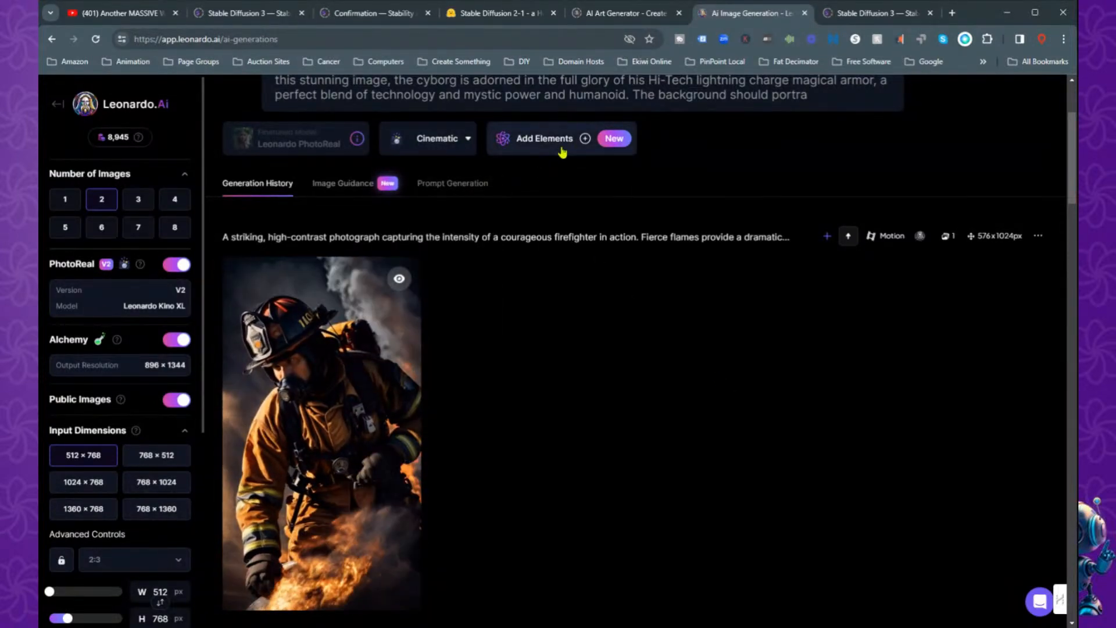
# - Generate the two cyberpunk human-robot images from the prompt and view them in the generation history
pyautogui.scroll(2, 553, 307)
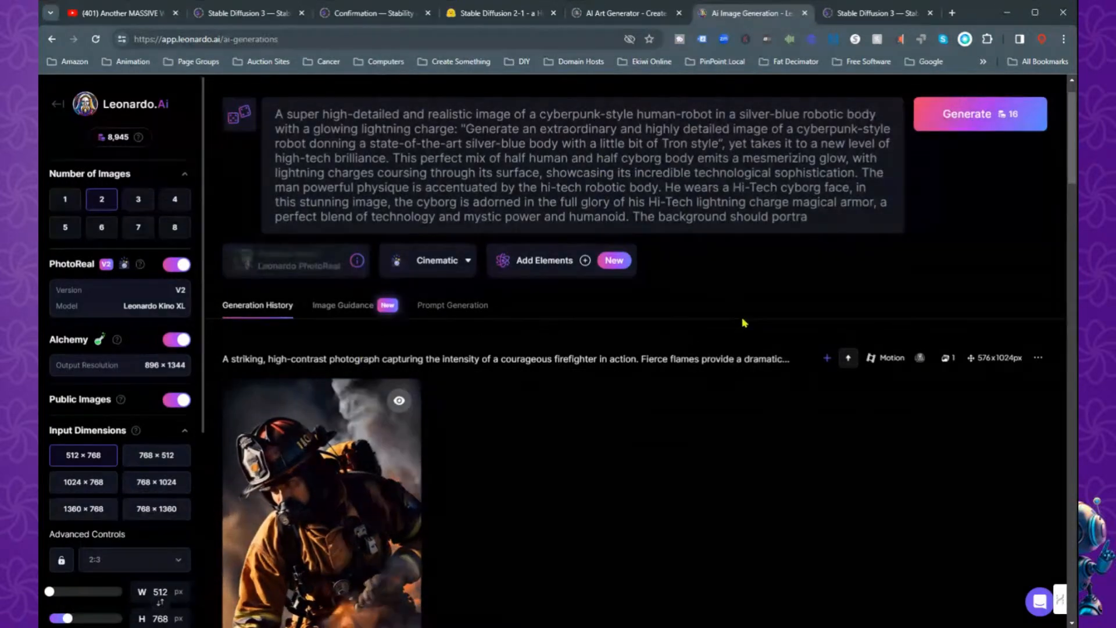
pyautogui.scroll(1, 815, 290)
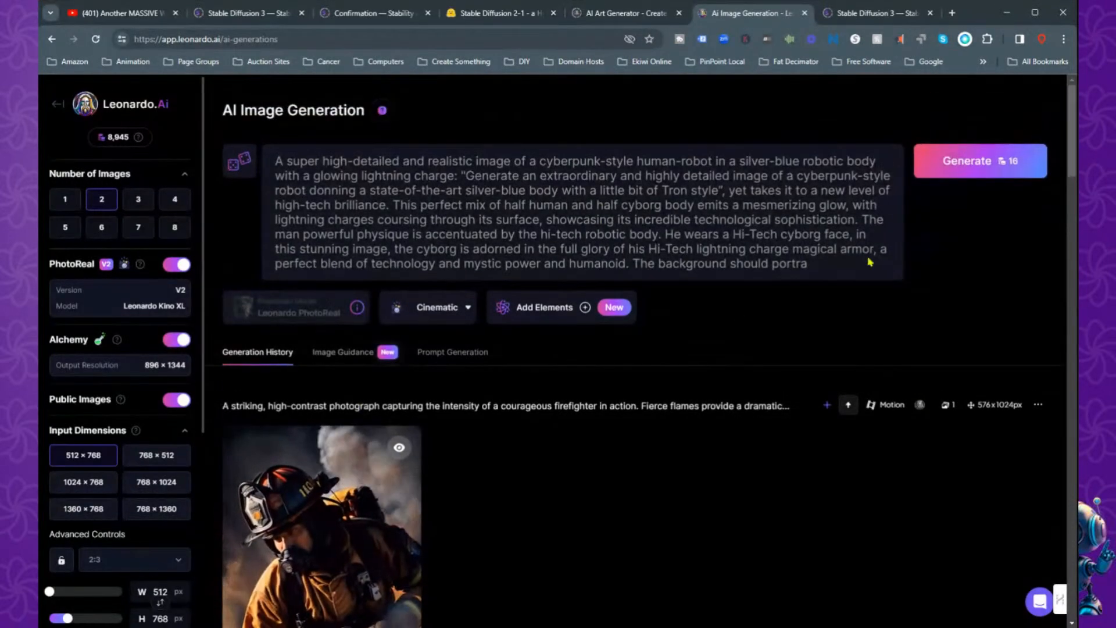
pyautogui.click(982, 163)
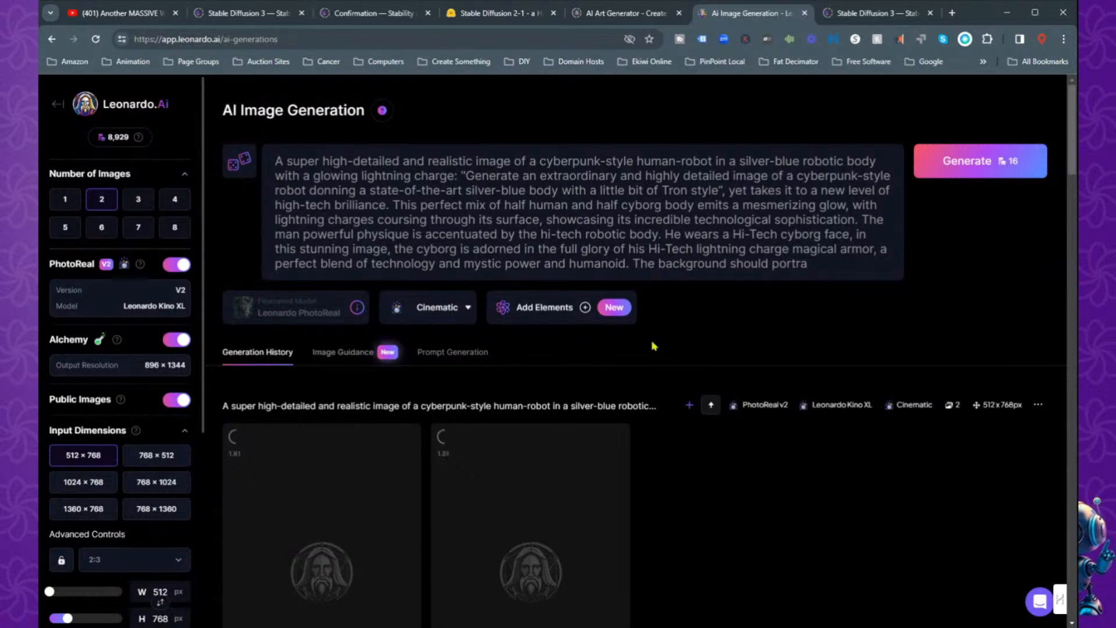
pyautogui.scroll(-5, 653, 346)
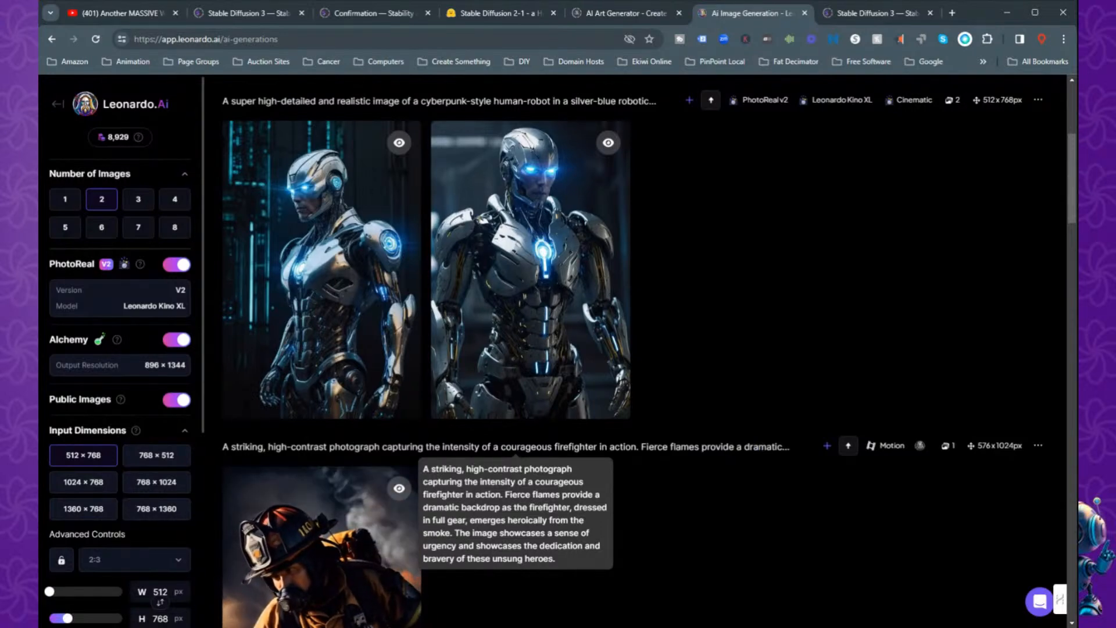
pyautogui.scroll(1, 512, 326)
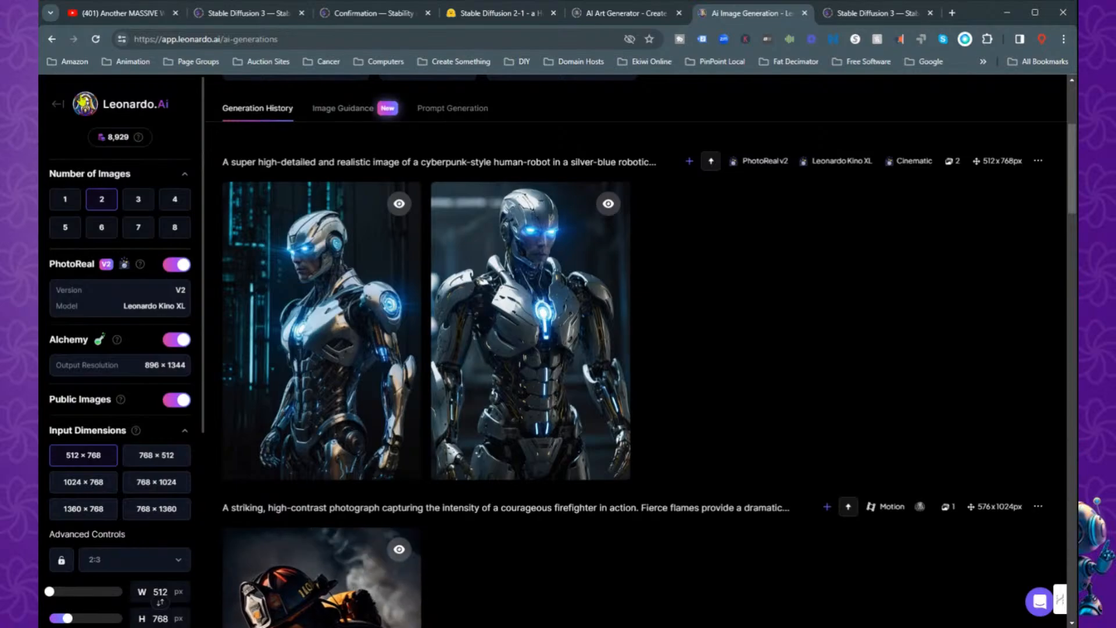
# - Find the original community image of the silver-blue cyberpunk robot in the home gallery, view its details for comparison, and close them
pyautogui.click(57, 104)
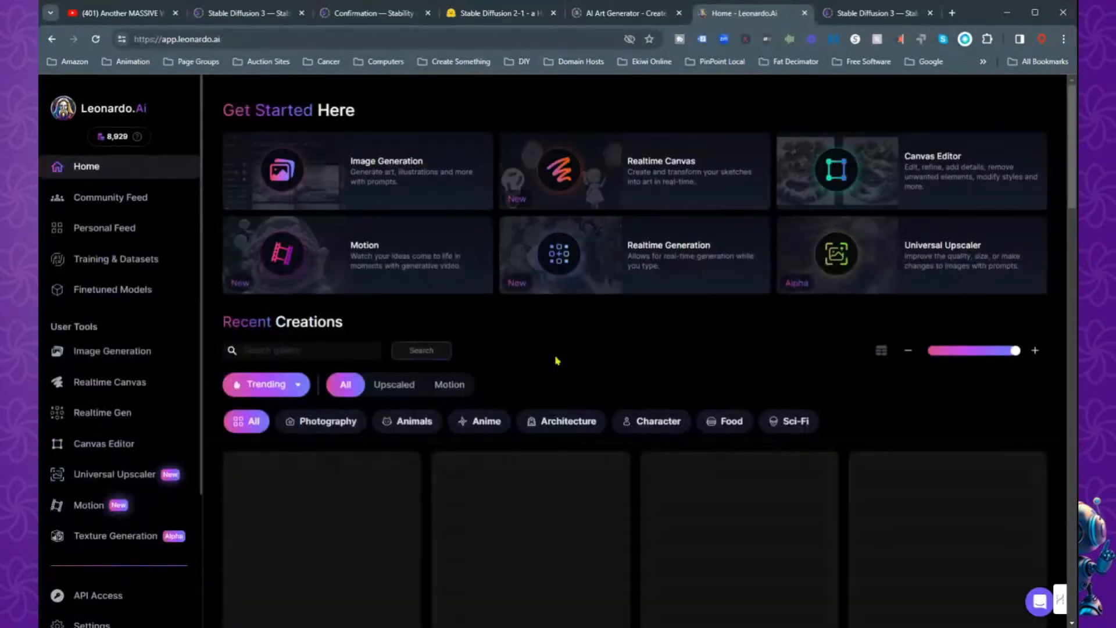
pyautogui.scroll(-15, 583, 344)
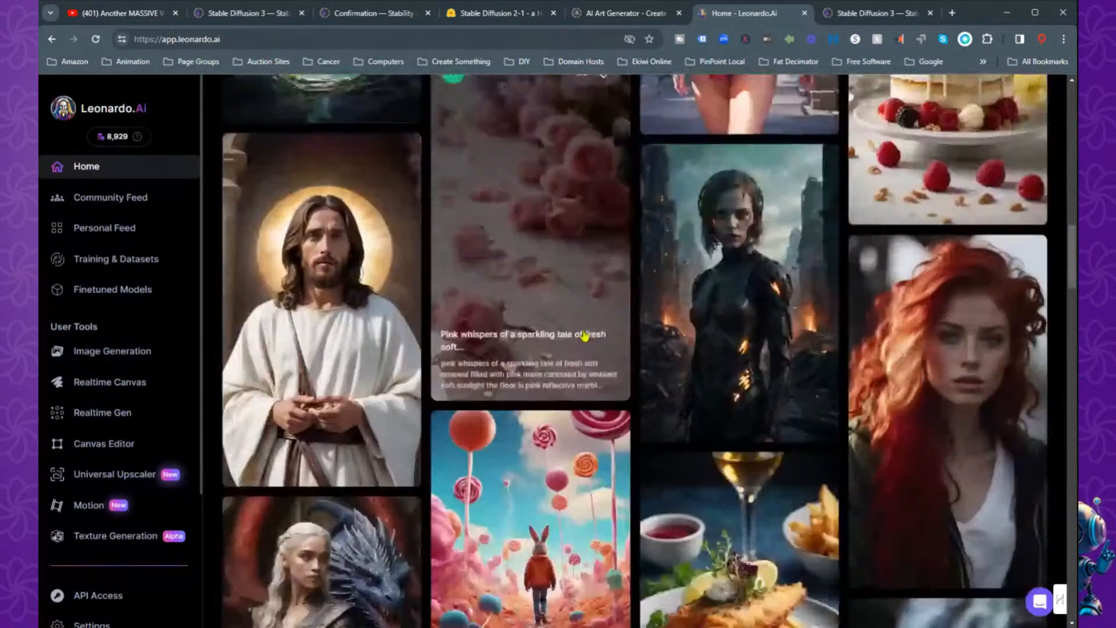
pyautogui.scroll(-15, 584, 336)
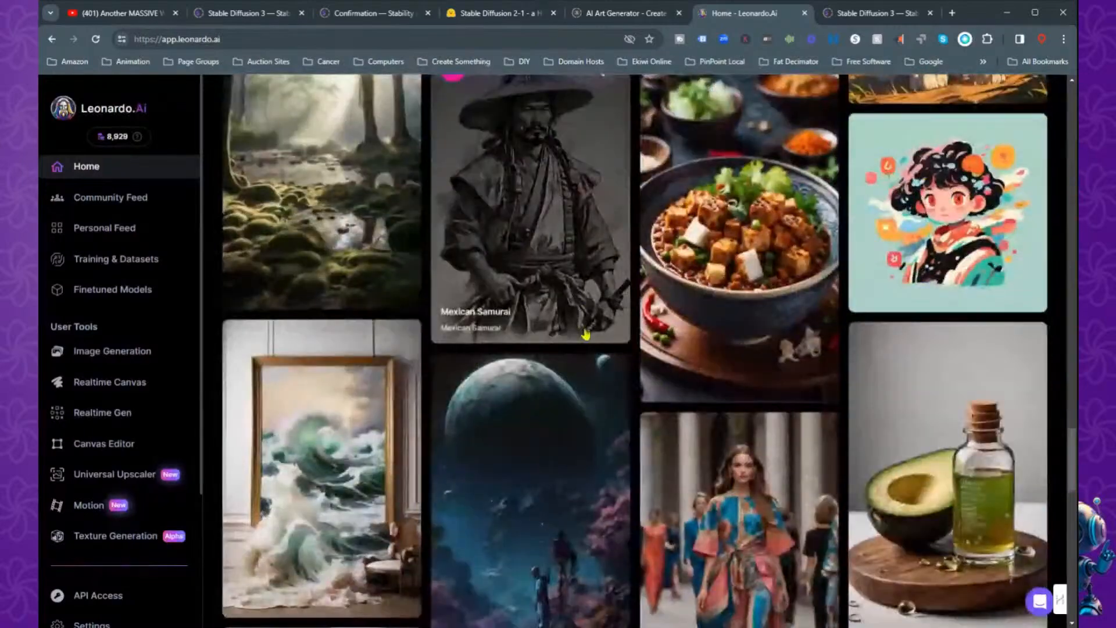
pyautogui.scroll(-15, 585, 334)
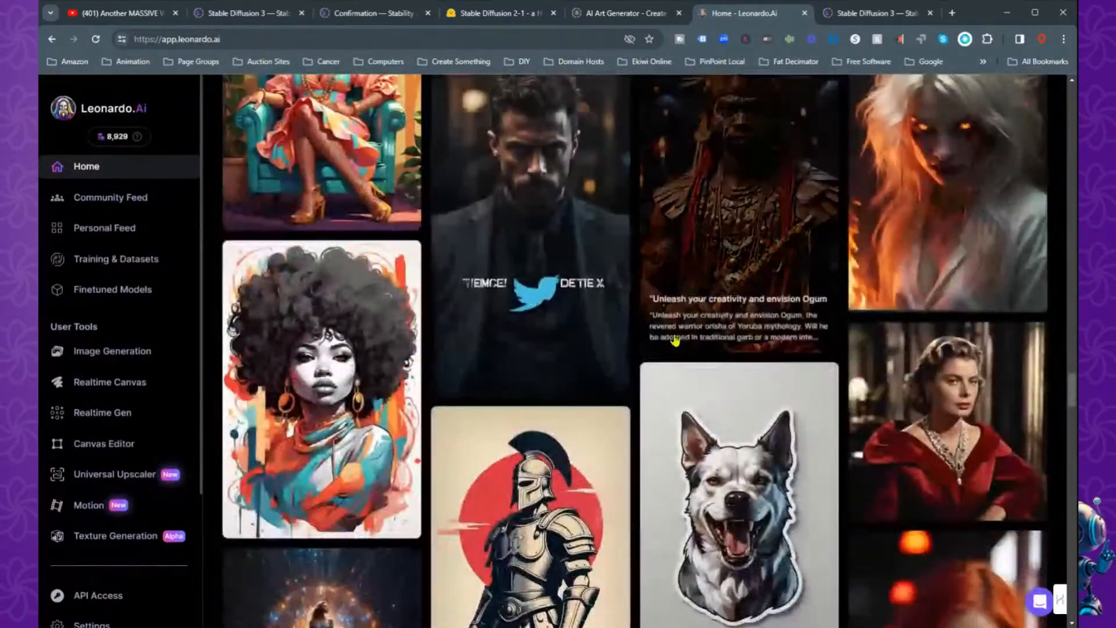
pyautogui.scroll(-12, 673, 338)
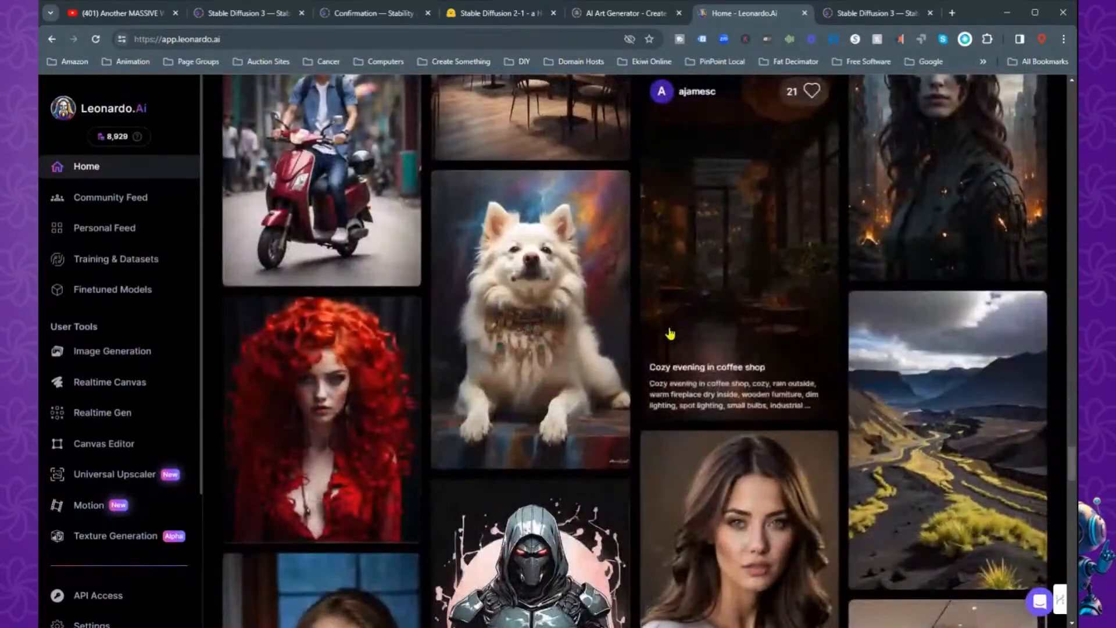
pyautogui.scroll(-8, 670, 333)
pyautogui.scroll(15, 663, 331)
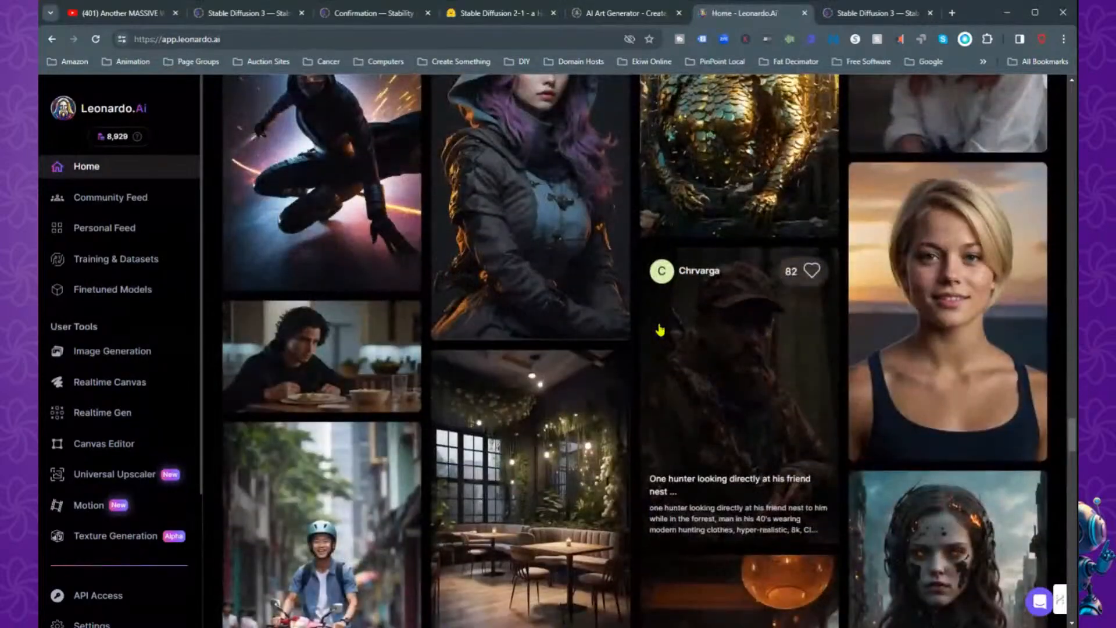
pyautogui.scroll(20, 660, 330)
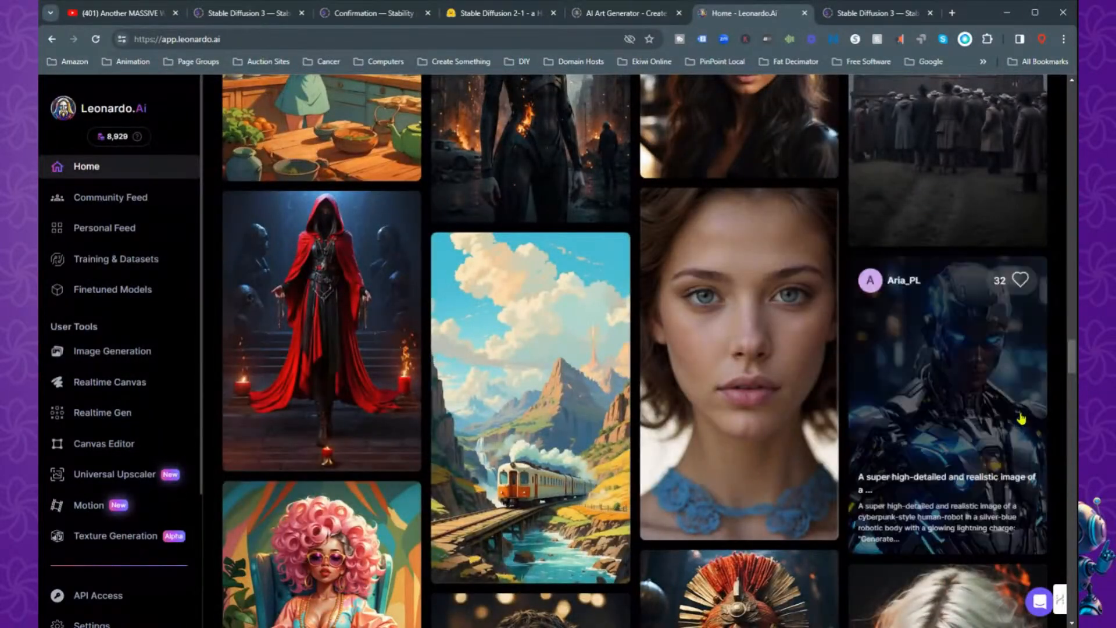
pyautogui.click(957, 404)
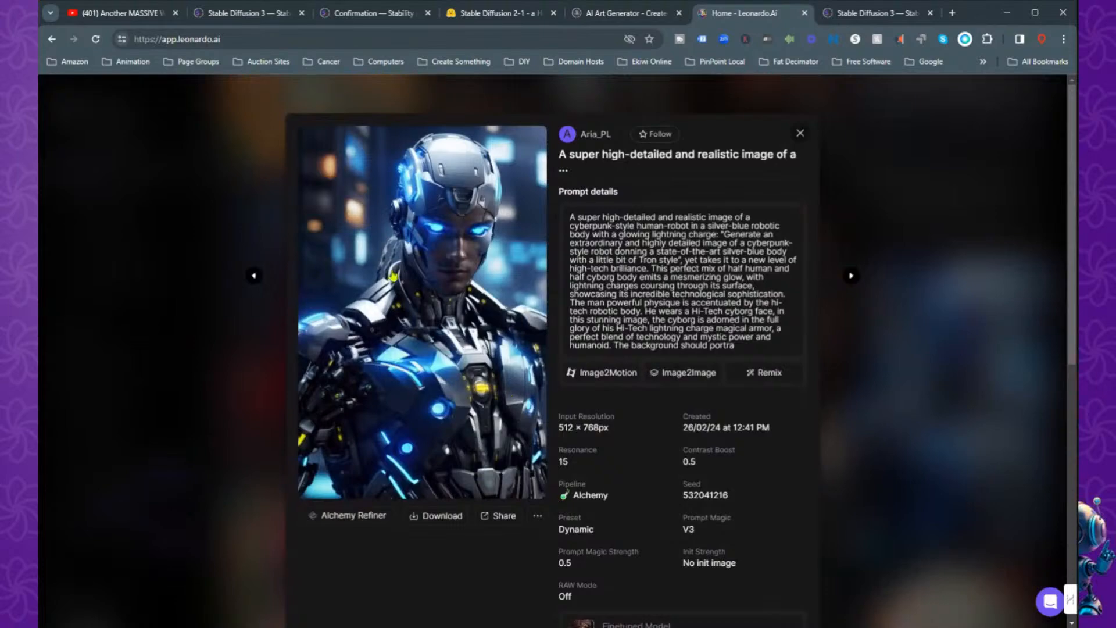
pyautogui.click(800, 134)
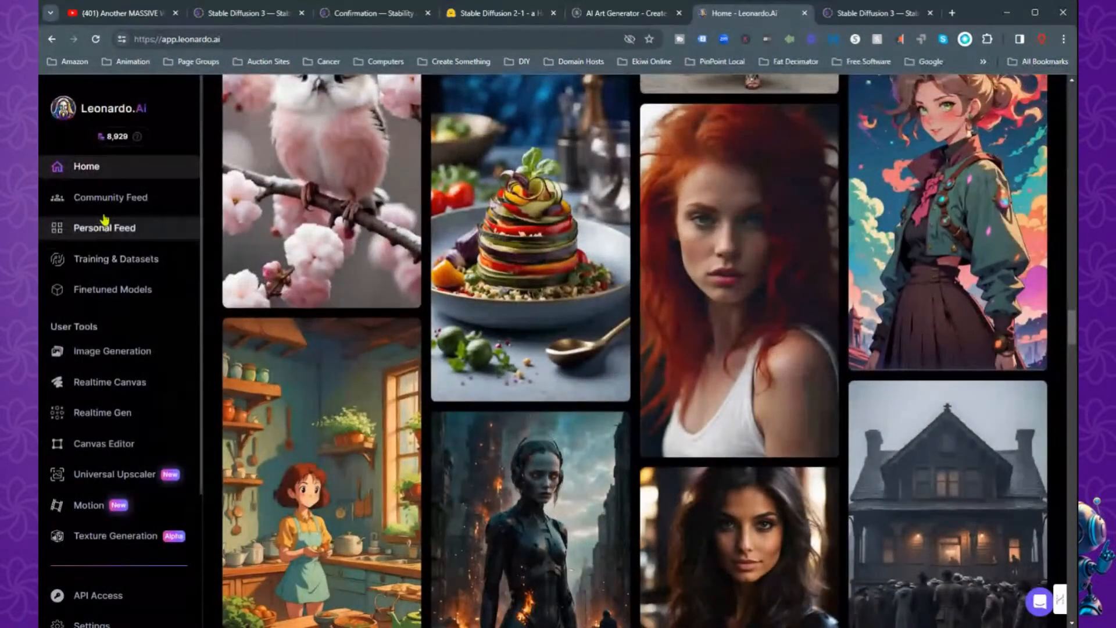
# - Open the front-facing robot image from the personal feed and generate an Image2Motion video from it
pyautogui.click(132, 240)
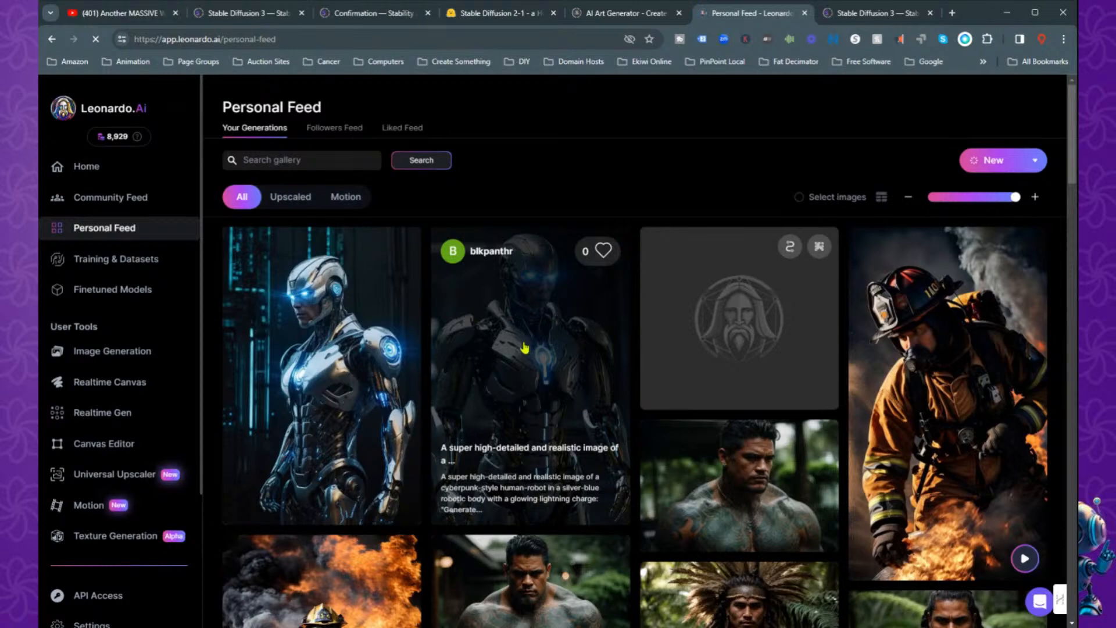
pyautogui.click(524, 348)
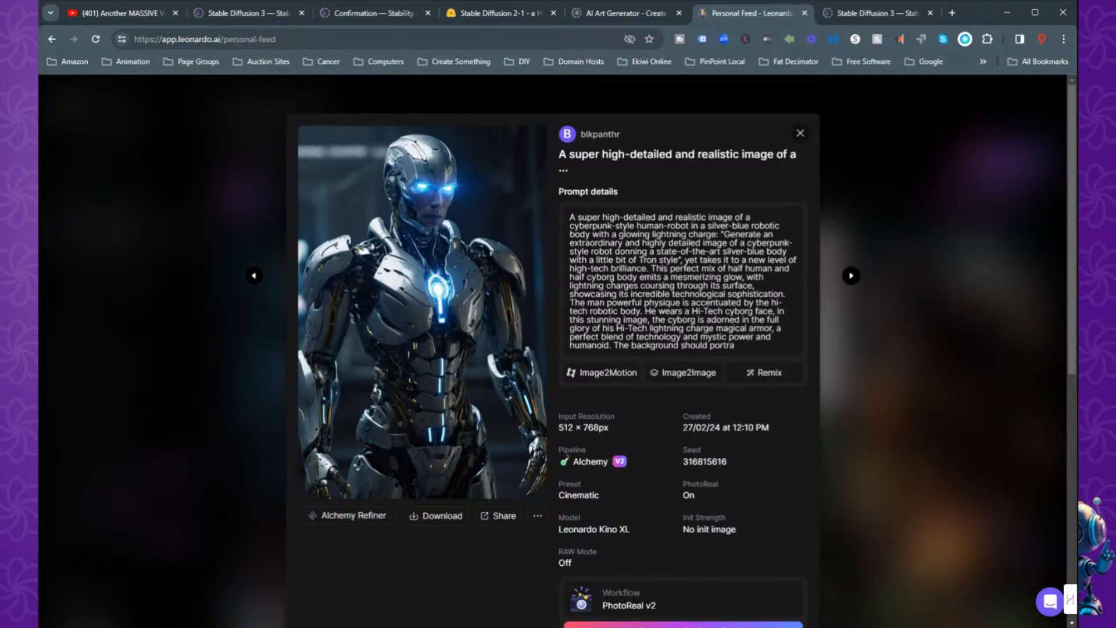
pyautogui.click(596, 378)
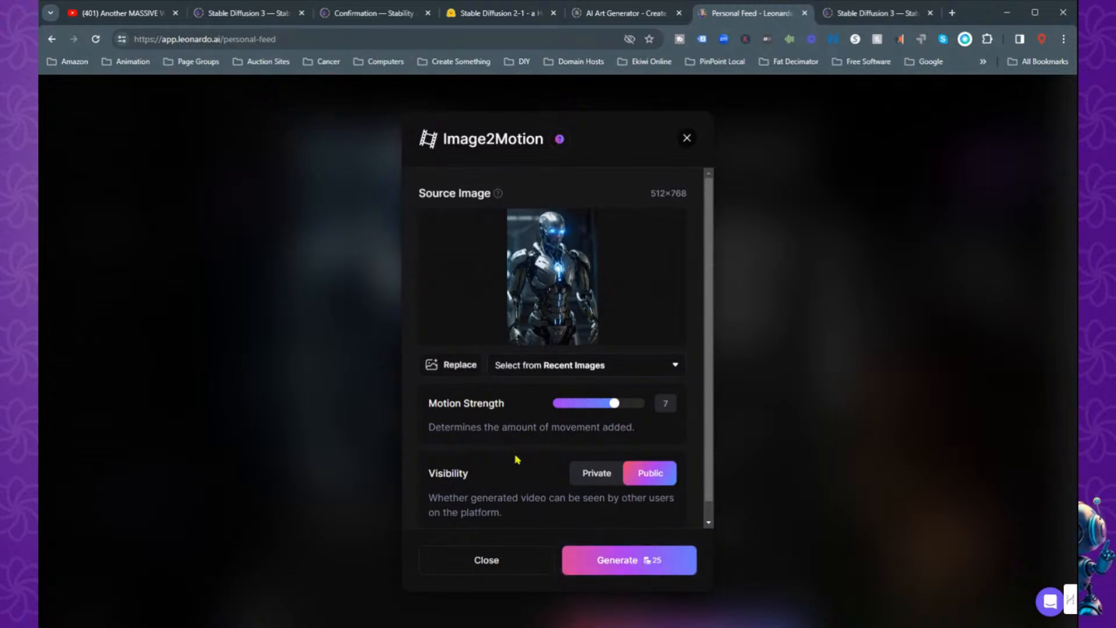
pyautogui.click(612, 561)
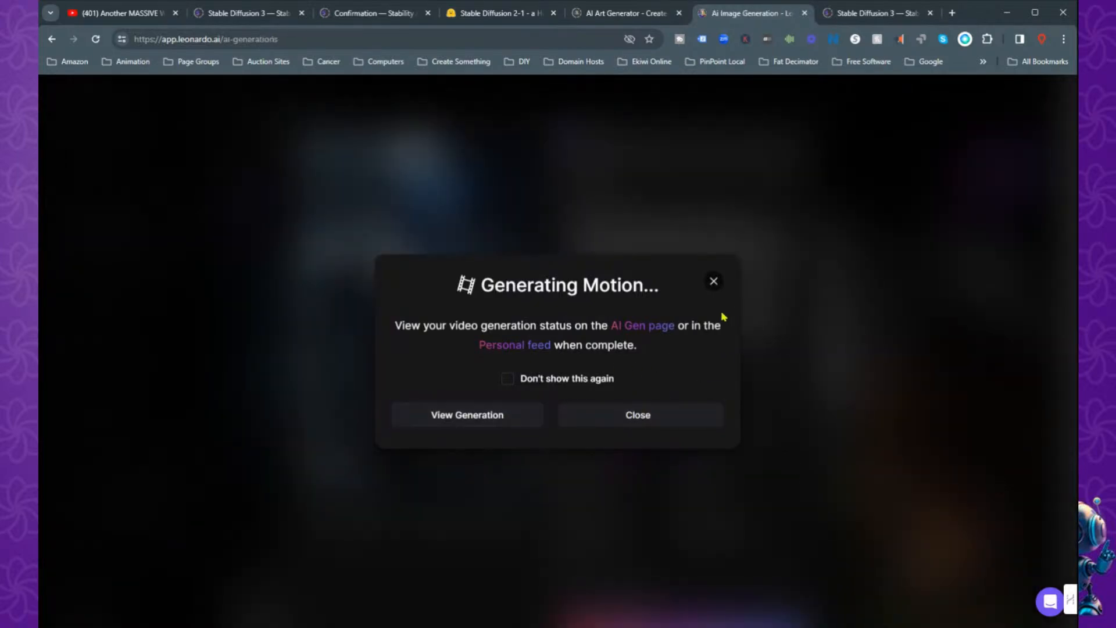
# - Examine the generation history, including the earlier firefighter motion clips, and check the new robot motion video at its start
pyautogui.scroll(-5, 661, 440)
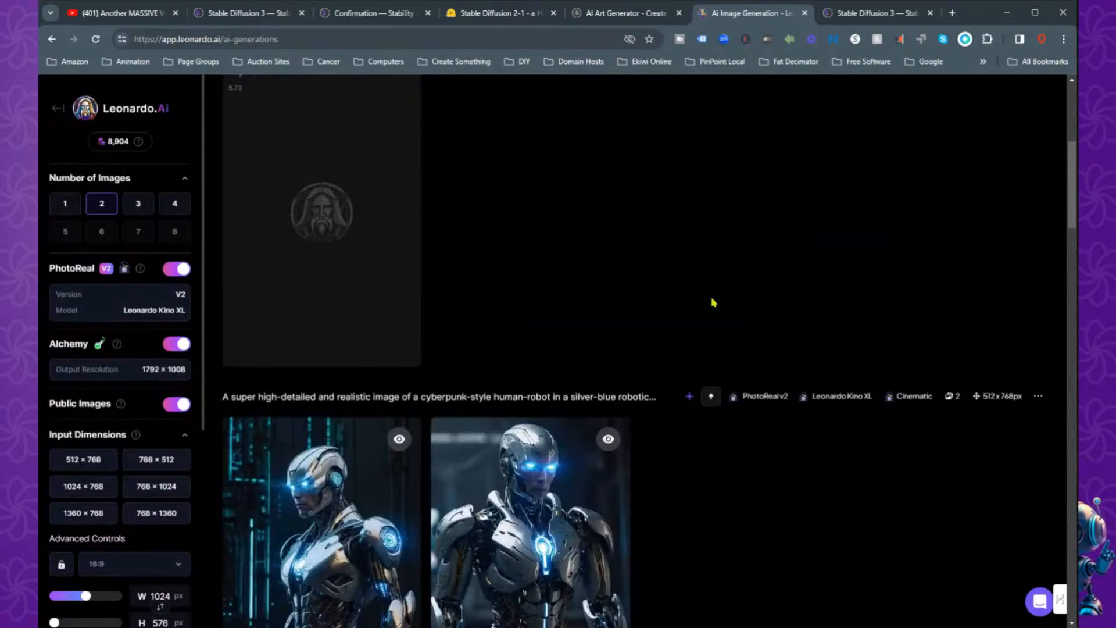
pyautogui.scroll(-4, 537, 392)
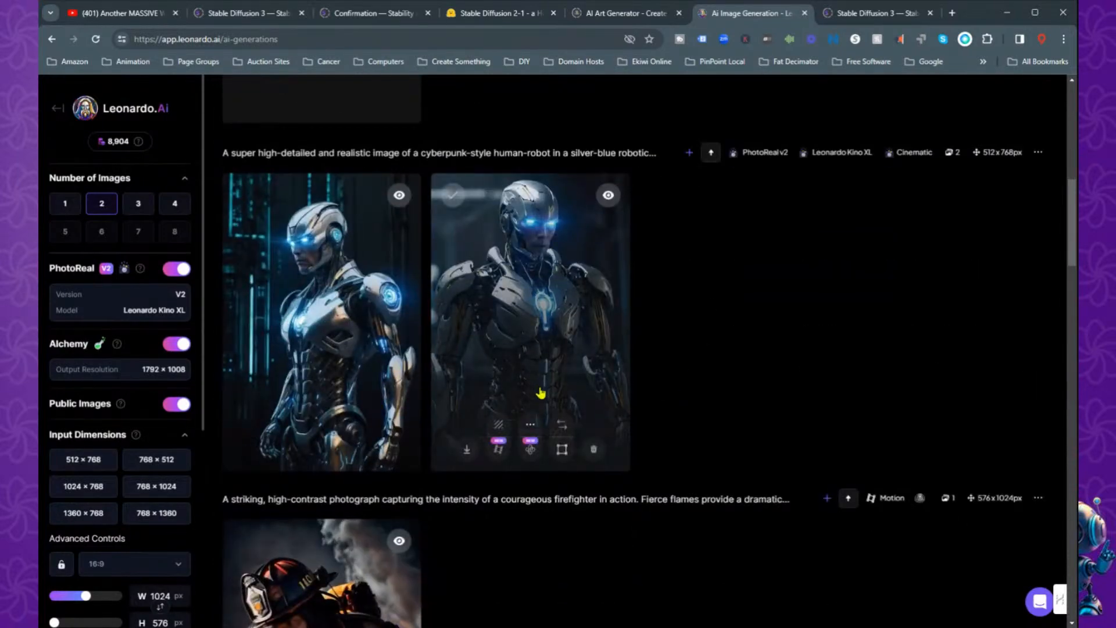
pyautogui.scroll(1, 538, 391)
pyautogui.scroll(3, 544, 391)
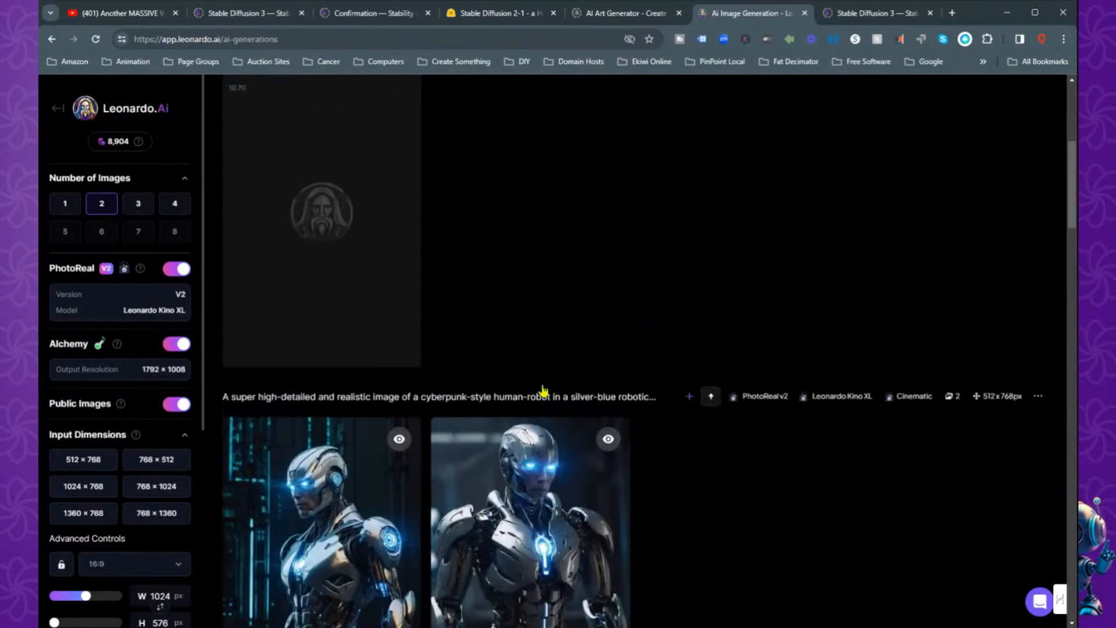
pyautogui.scroll(-8, 544, 391)
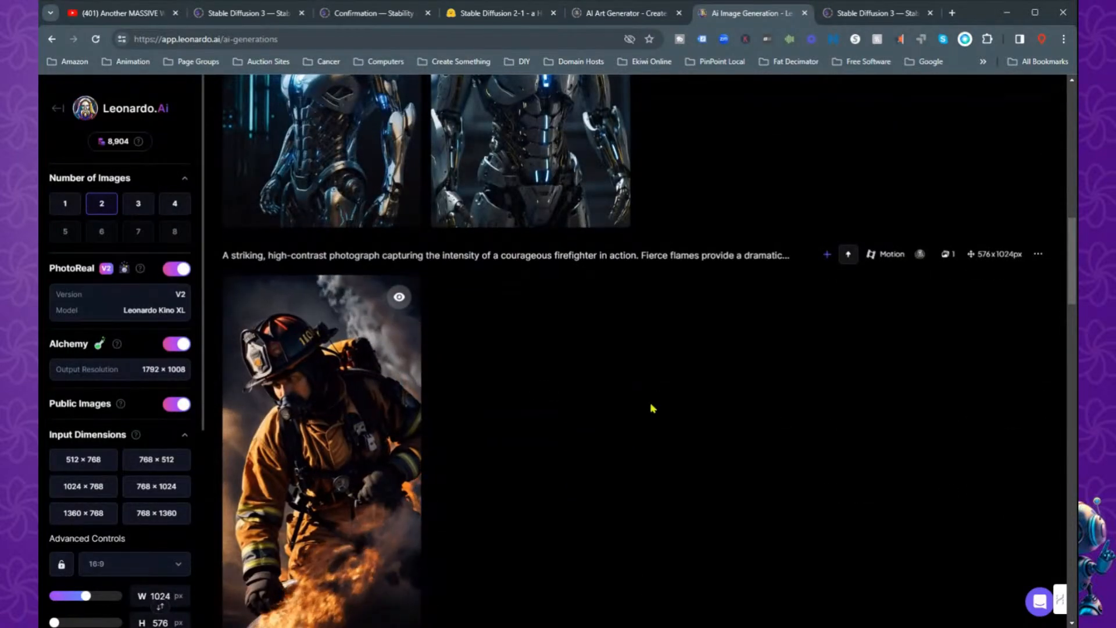
pyautogui.scroll(-3, 651, 408)
pyautogui.scroll(2, 651, 407)
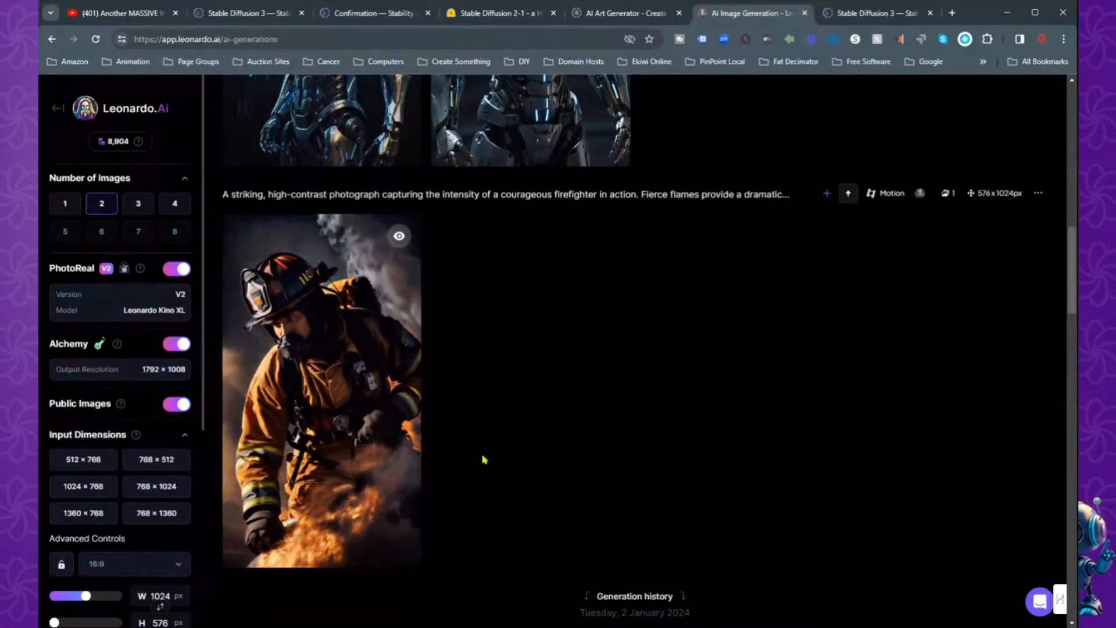
pyautogui.scroll(-4, 482, 459)
pyautogui.scroll(-2, 484, 460)
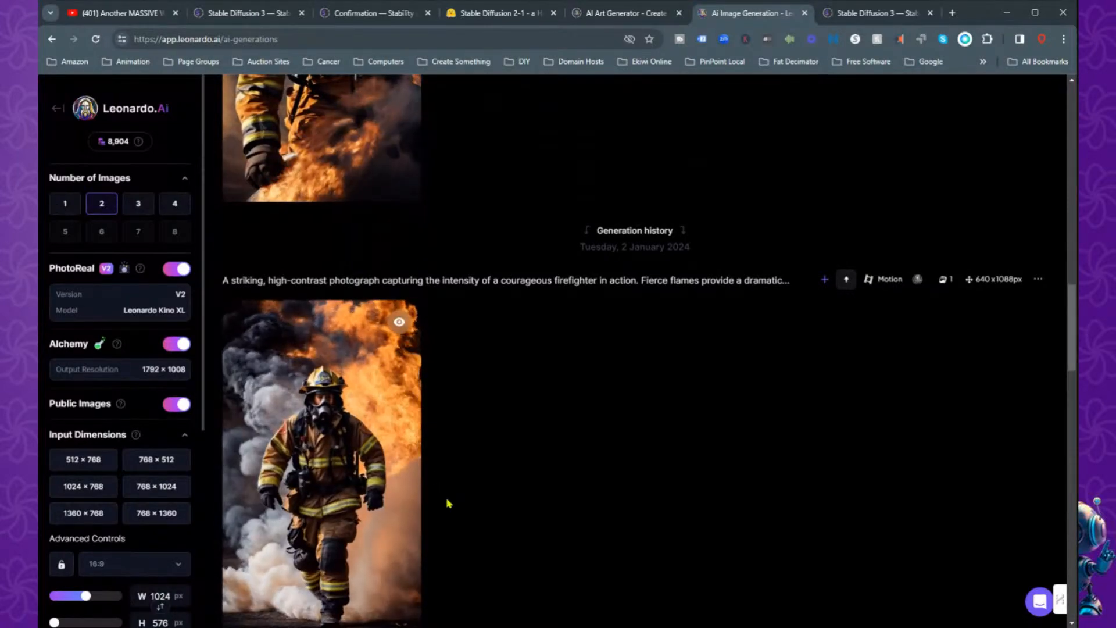
pyautogui.scroll(-3, 446, 510)
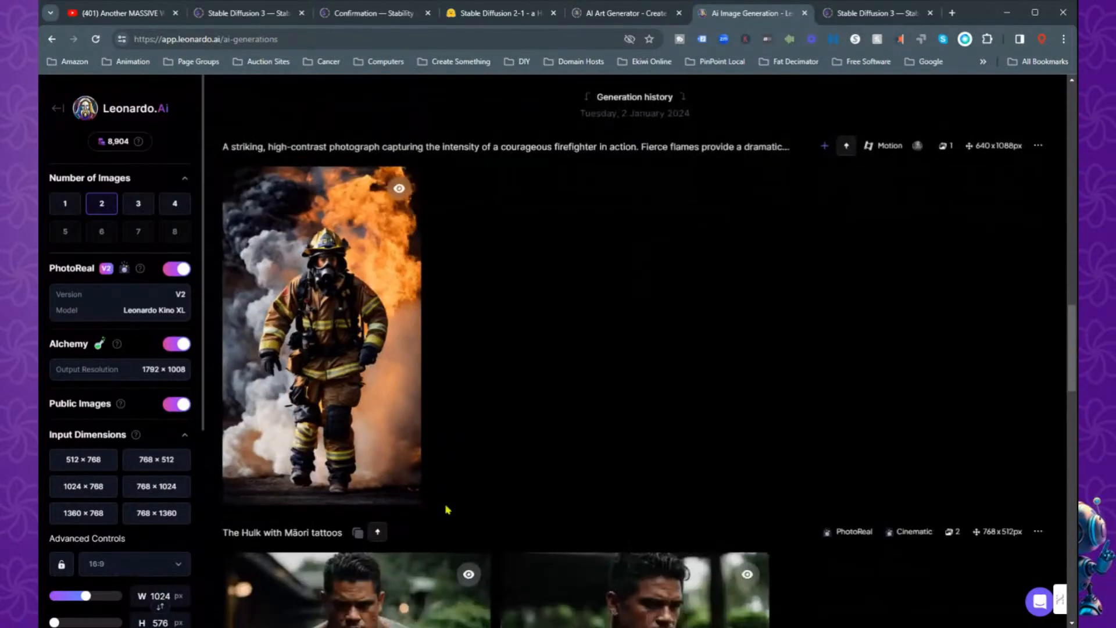
pyautogui.scroll(1, 447, 510)
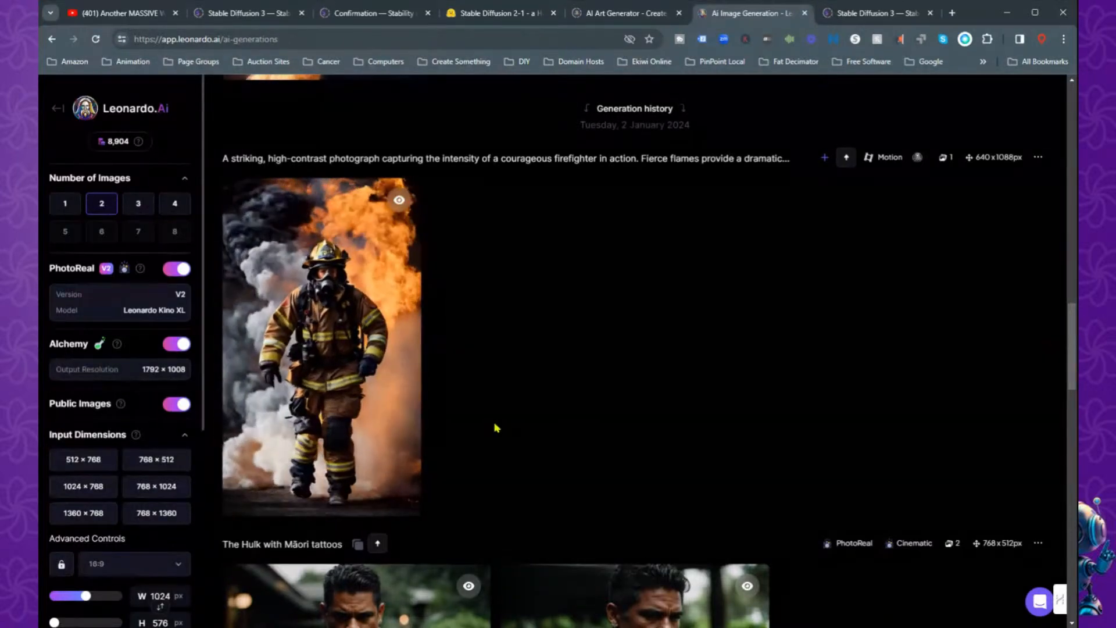
pyautogui.scroll(3, 497, 428)
pyautogui.scroll(10, 495, 428)
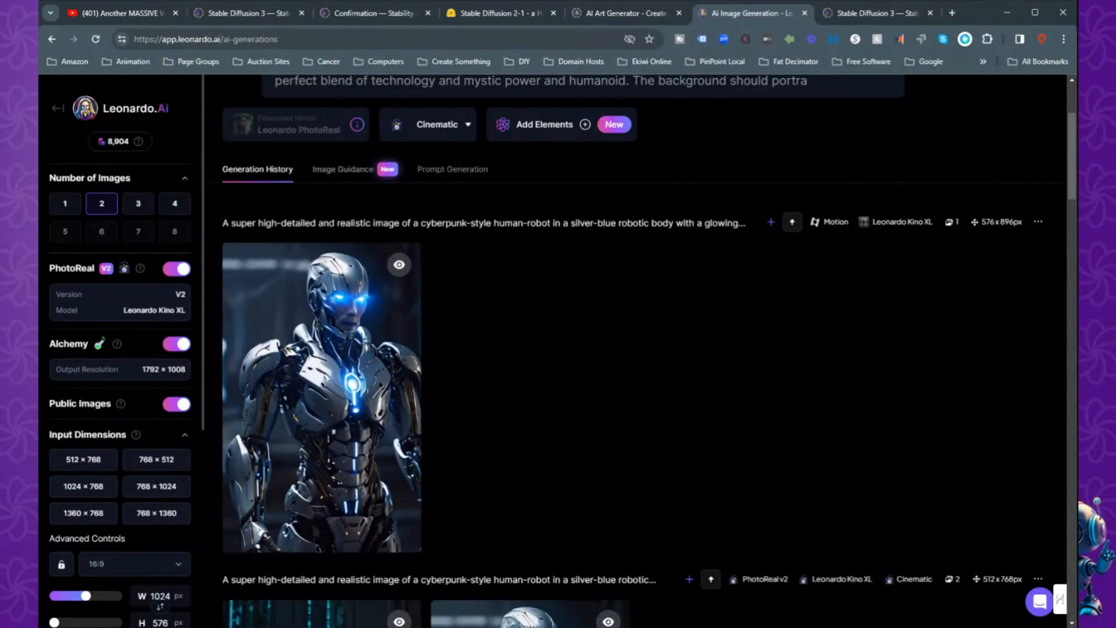
# - Return to the home gallery and view the details of the Daenerys Targaryen community image
pyautogui.scroll(3, 541, 477)
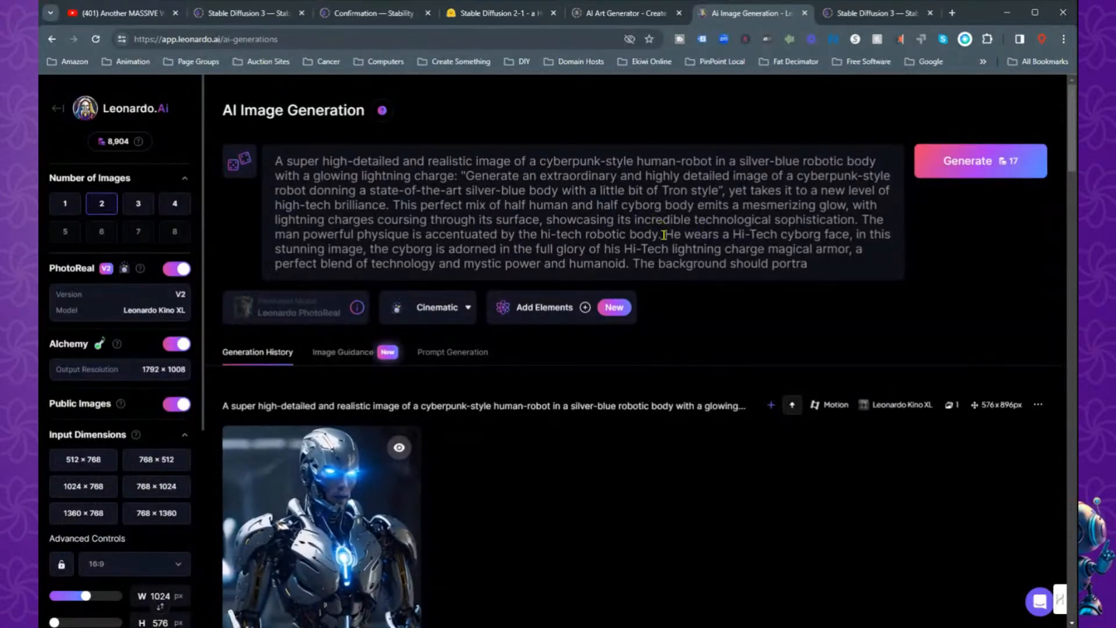
pyautogui.click(57, 108)
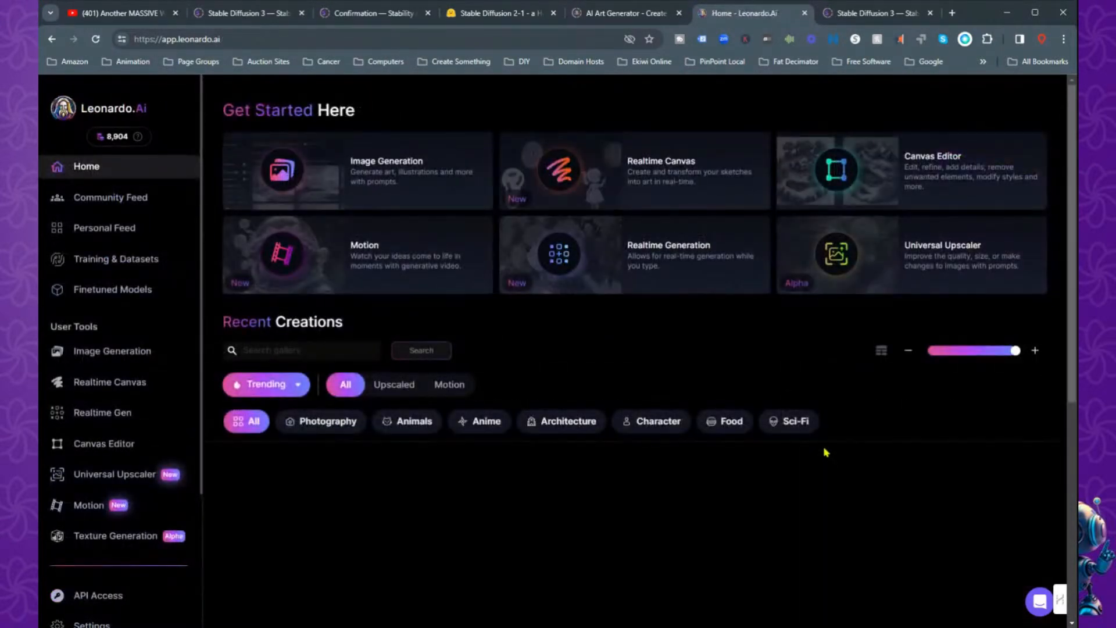
pyautogui.scroll(-5, 822, 448)
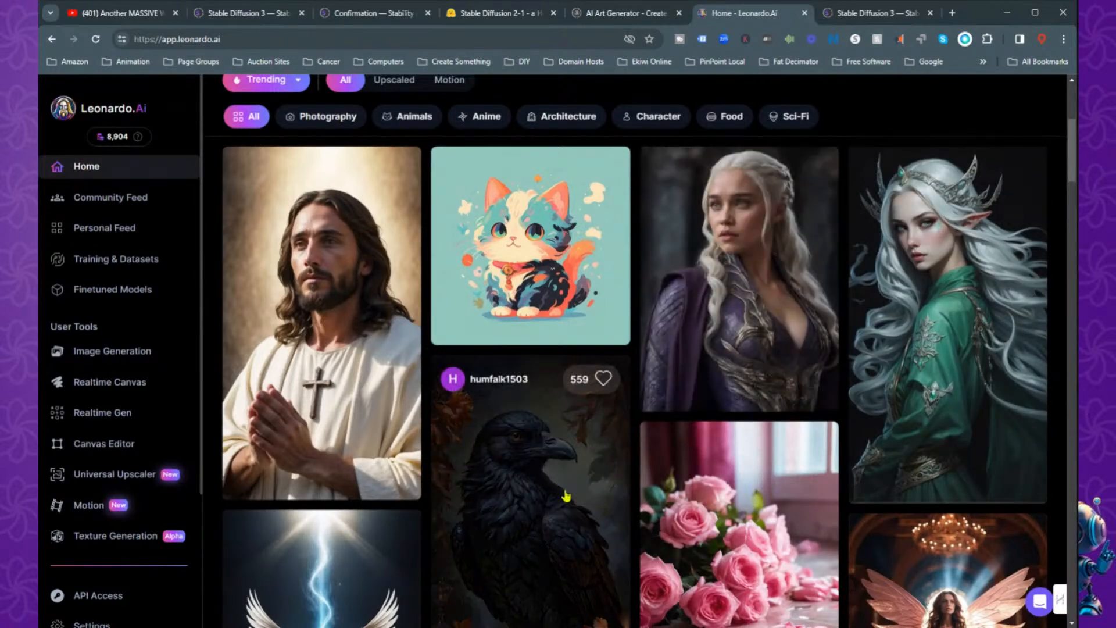
pyautogui.click(789, 253)
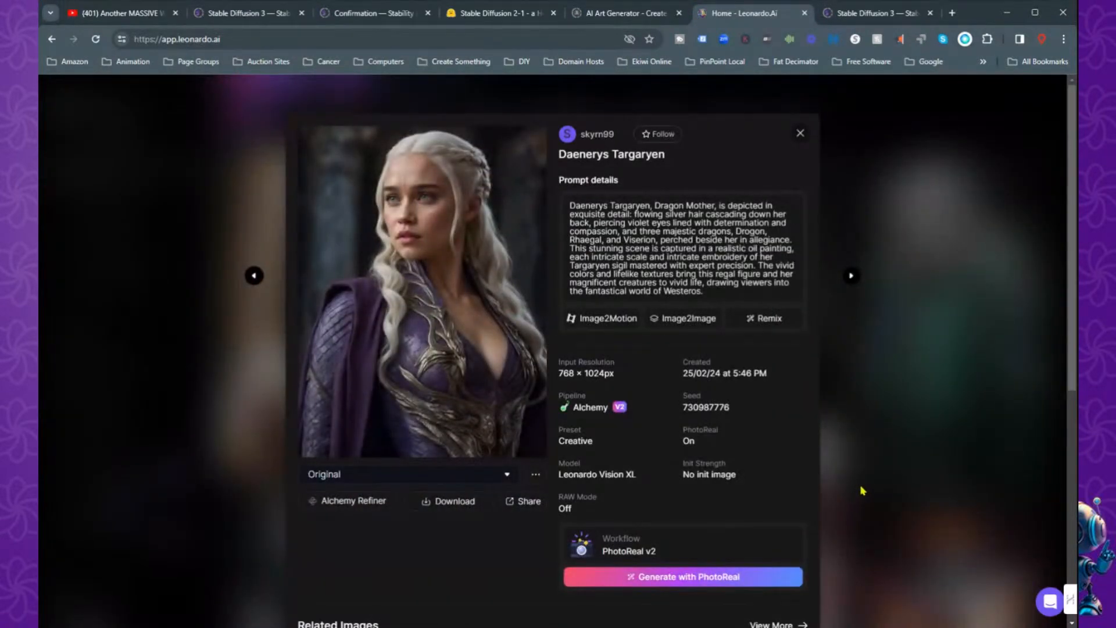
pyautogui.scroll(-1, 766, 465)
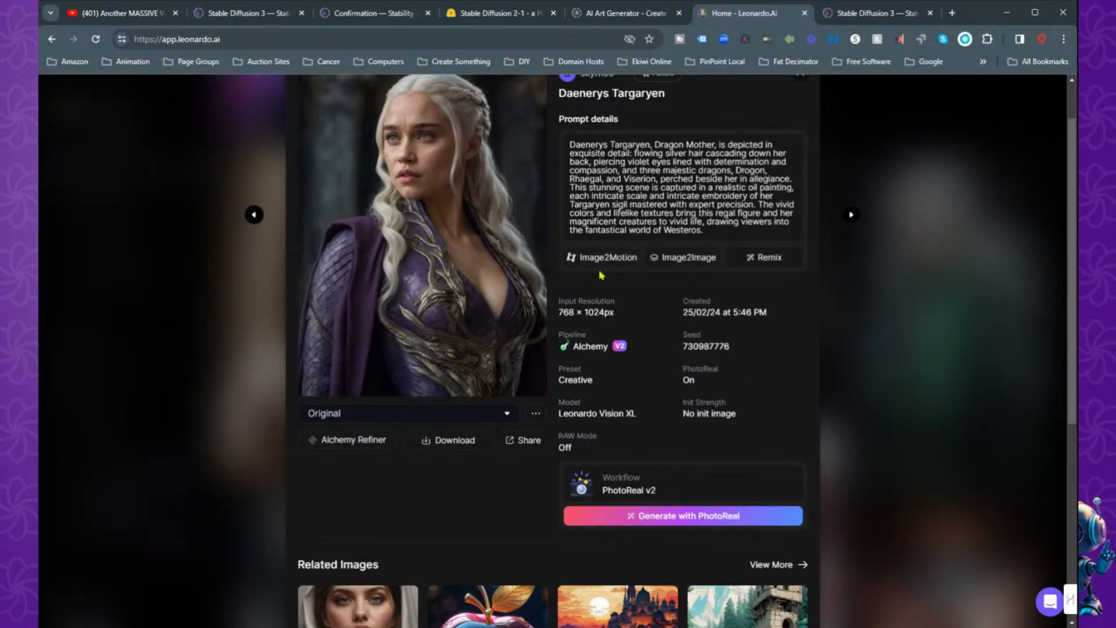
pyautogui.scroll(1, 763, 285)
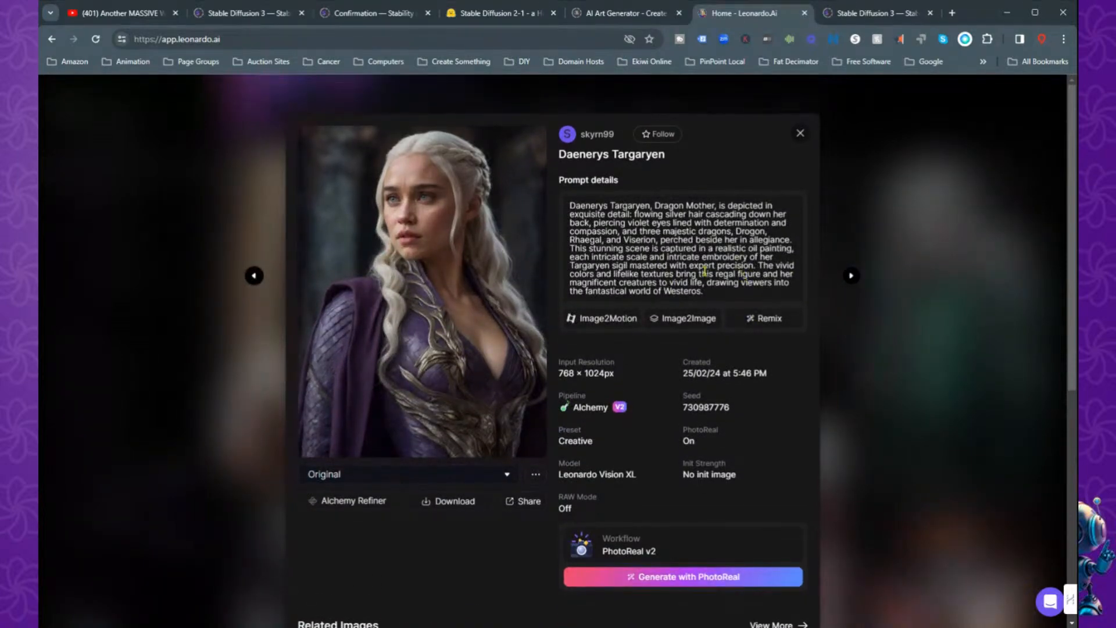
# - Select the Daenerys Targaryen image's full prompt text, look through its related images, and close the details
pyautogui.moveTo(718, 295); pyautogui.dragTo(569, 205)
pyautogui.scroll(-3, 788, 448)
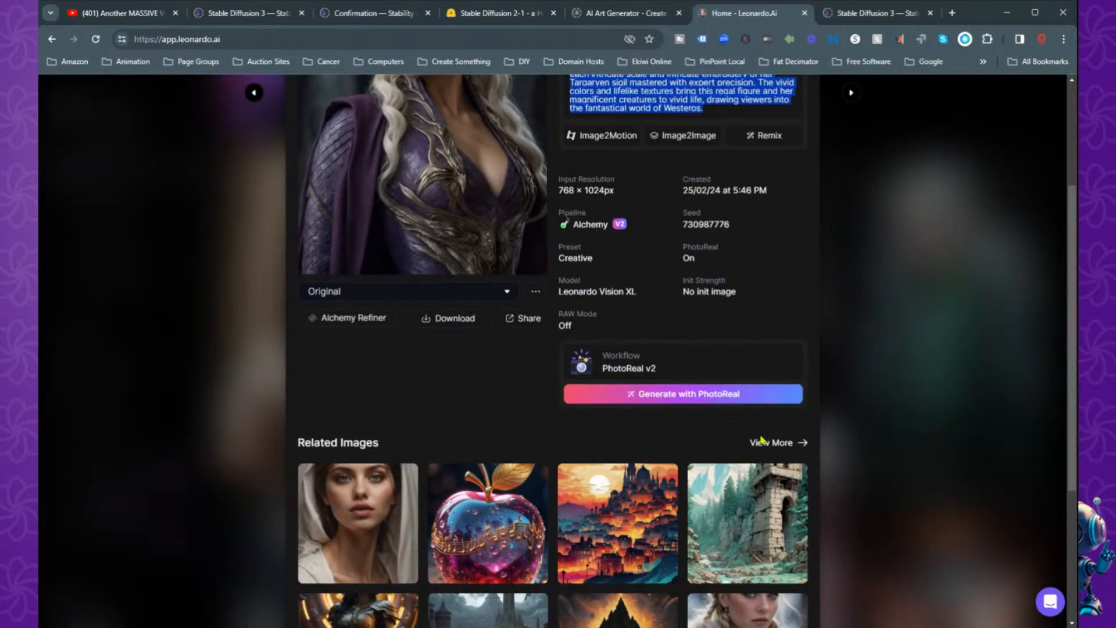
pyautogui.scroll(-4, 762, 440)
pyautogui.scroll(4, 762, 440)
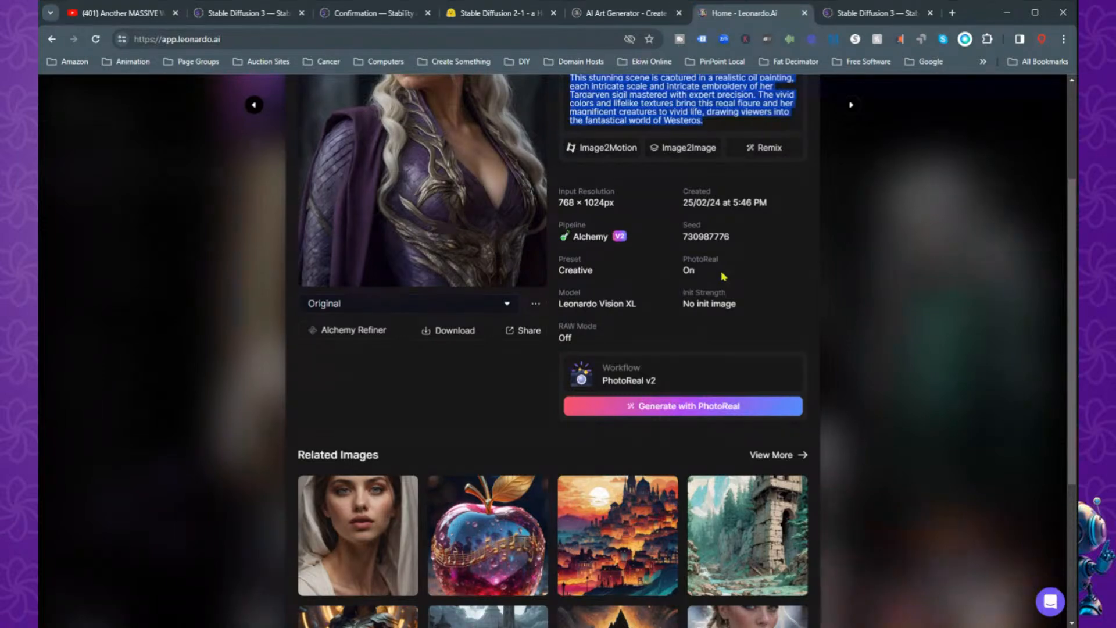
pyautogui.scroll(3, 759, 321)
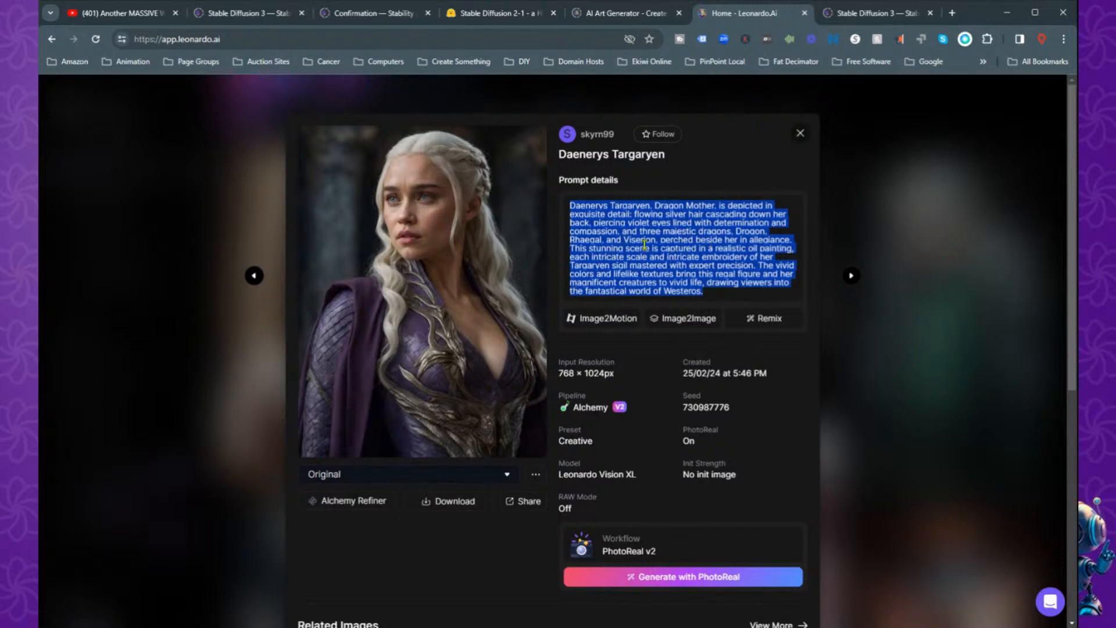
pyautogui.click(628, 17)
pyautogui.click(736, 15)
pyautogui.click(801, 134)
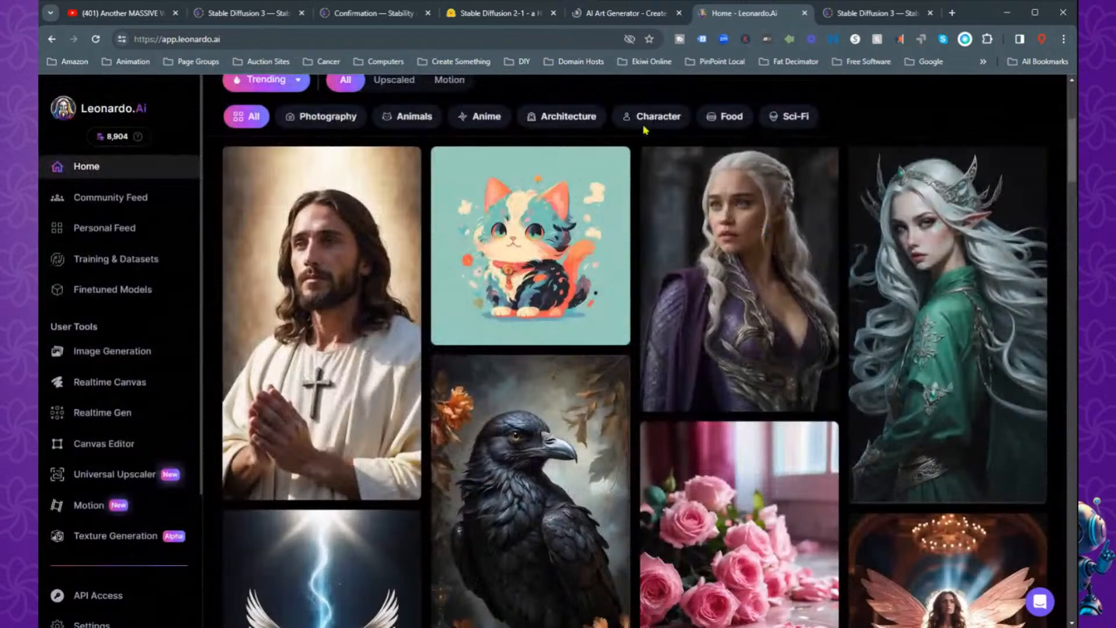
# - View the details of the side-facing robot image in the personal feed and close them
pyautogui.click(116, 235)
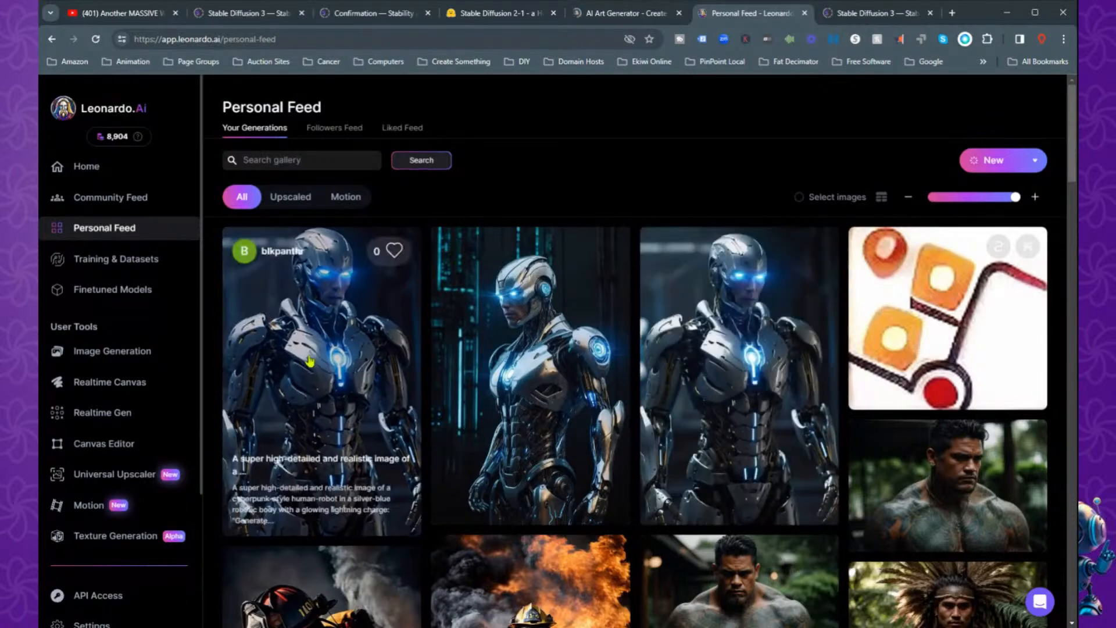
pyautogui.click(523, 335)
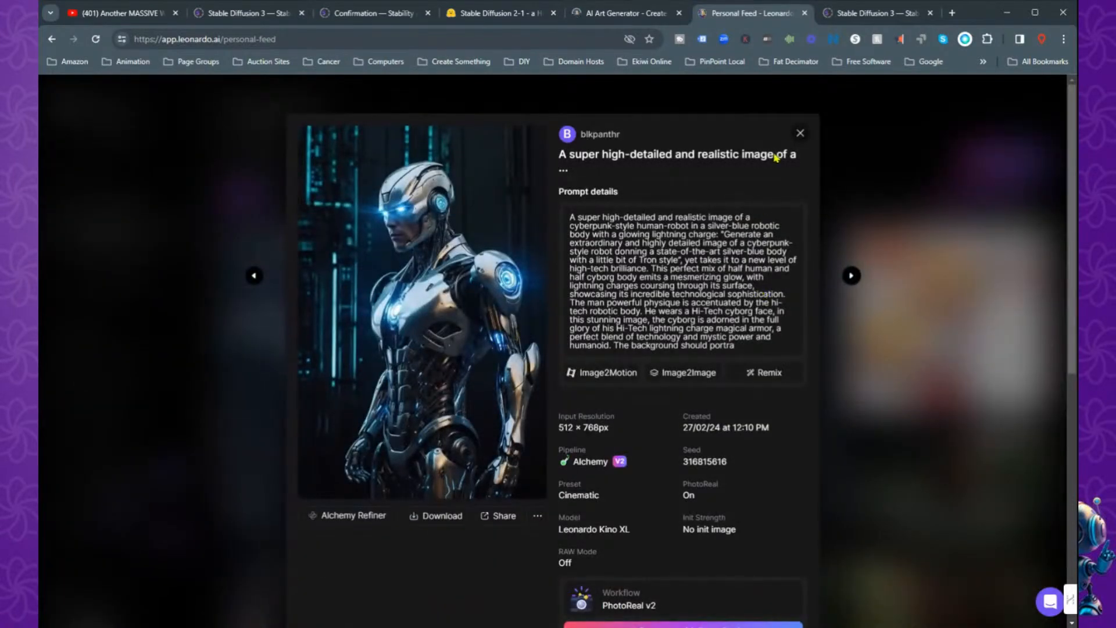
pyautogui.click(801, 134)
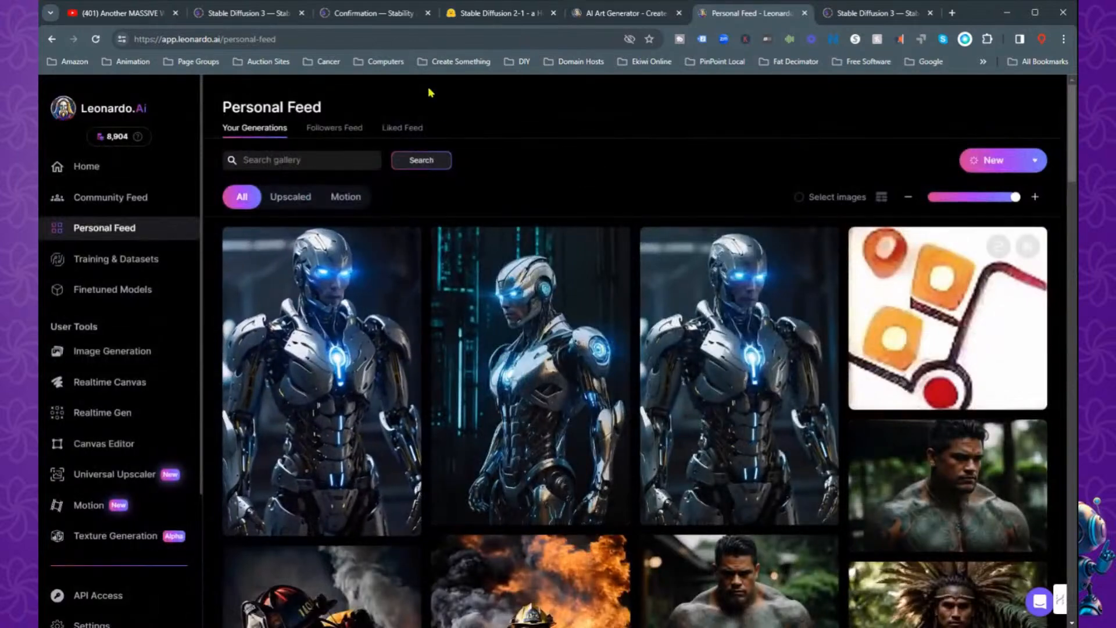
# - Open the front-facing robot still image from the personal feed, select its full prompt text, and close the details
pyautogui.scroll(-5, 581, 261)
pyautogui.scroll(5, 634, 296)
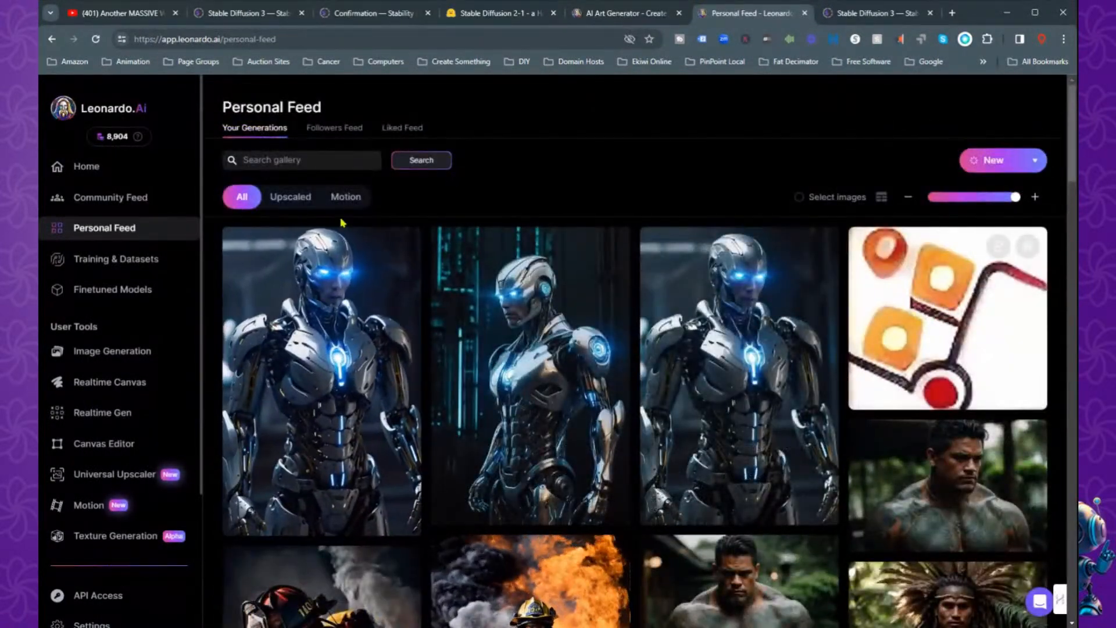
pyautogui.moveTo(779, 321)
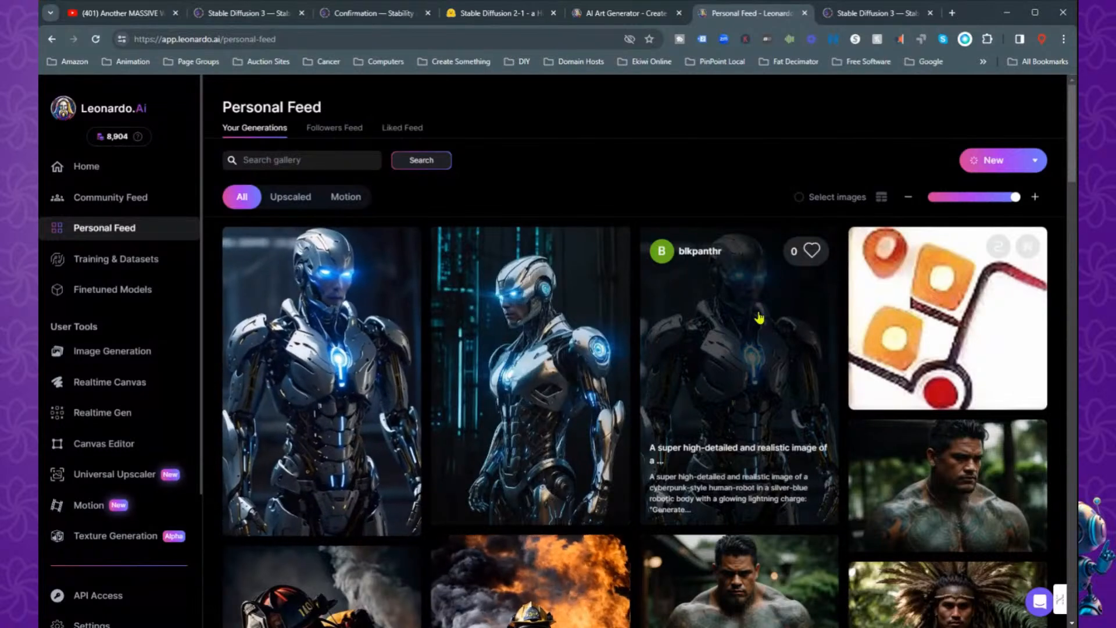
pyautogui.click(760, 318)
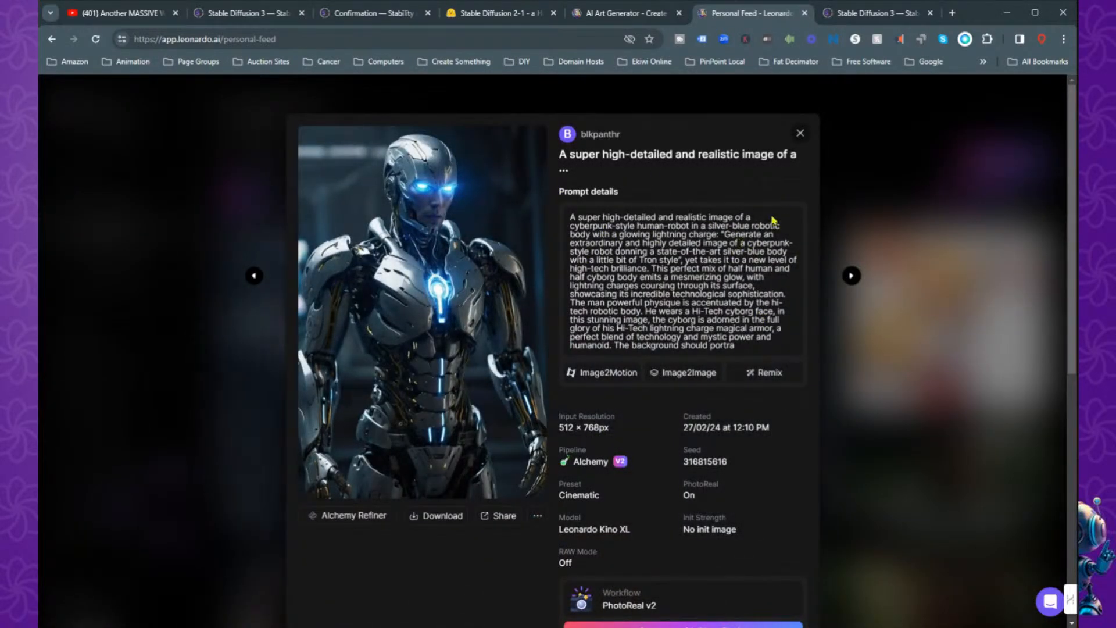
pyautogui.moveTo(570, 217); pyautogui.dragTo(768, 358)
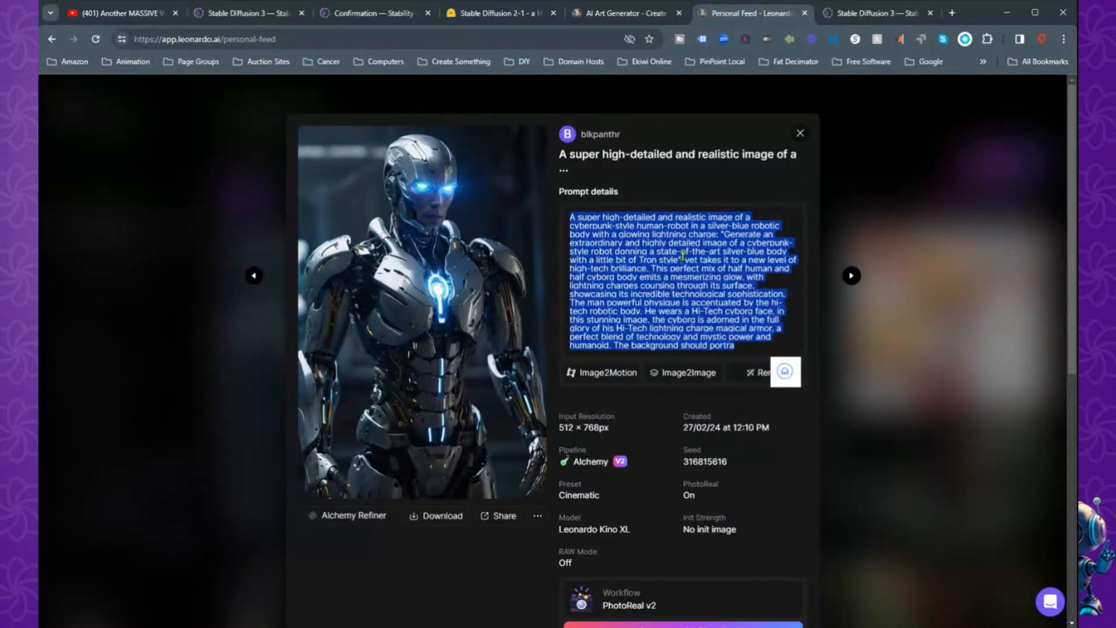
pyautogui.click(800, 133)
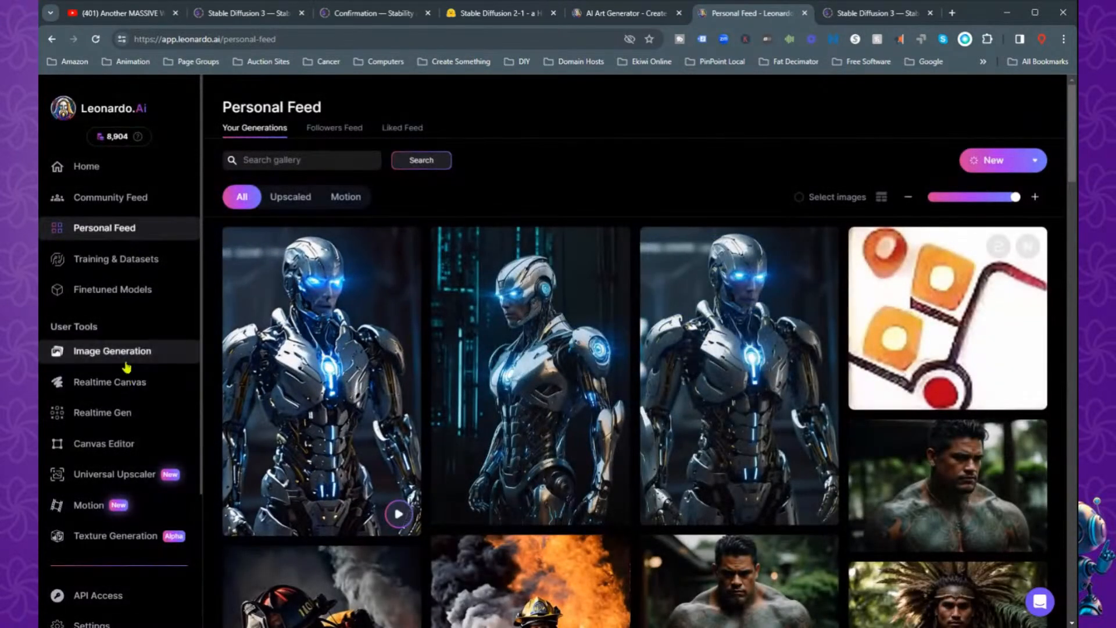
# - Open Image Generation and replace "Tron" in the prompt with "Robo Cop"
pyautogui.click(172, 353)
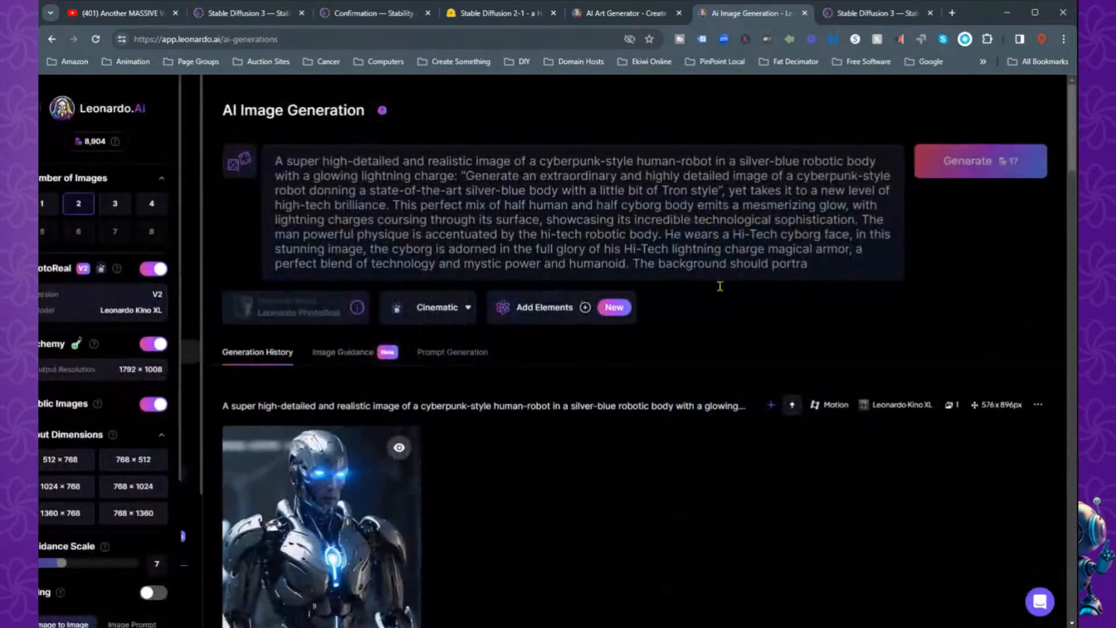
pyautogui.click(490, 175)
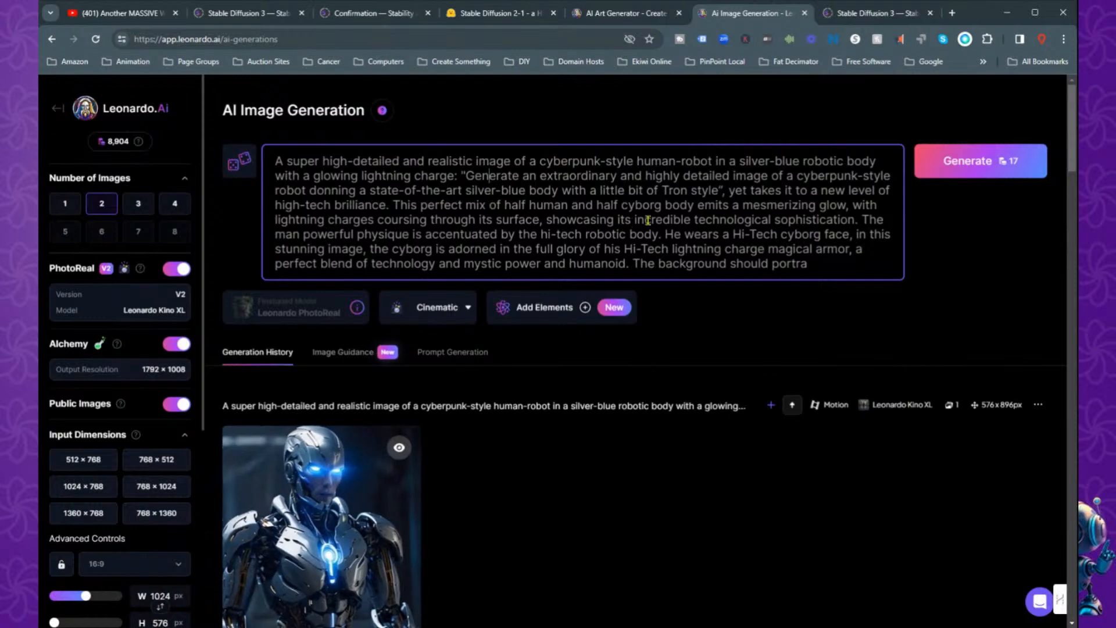
pyautogui.doubleClick(670, 190)
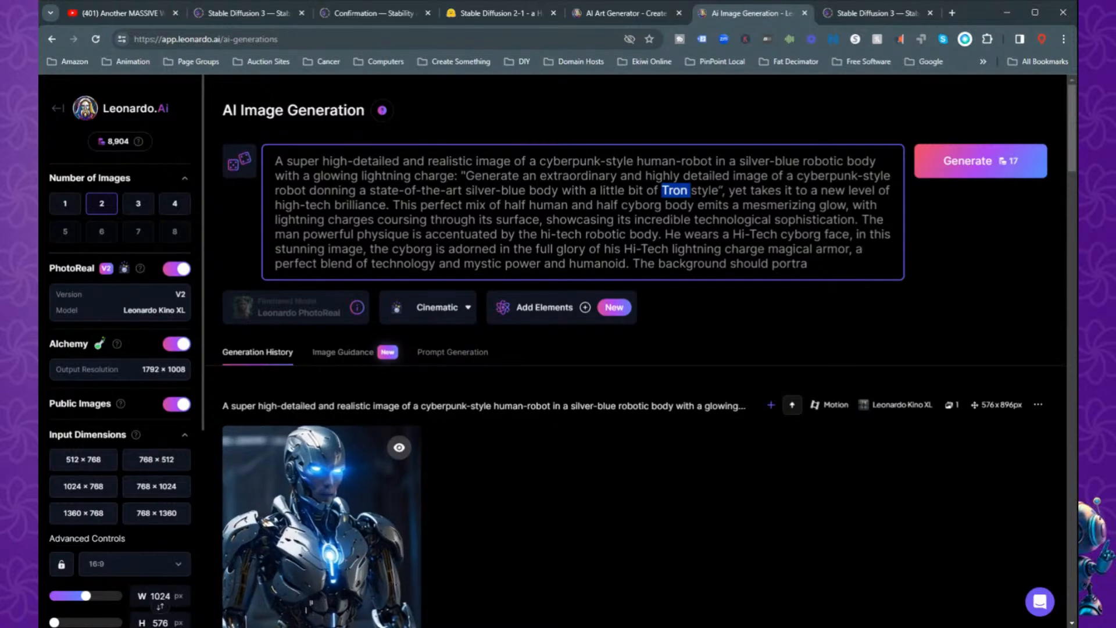
pyautogui.write('Robo')
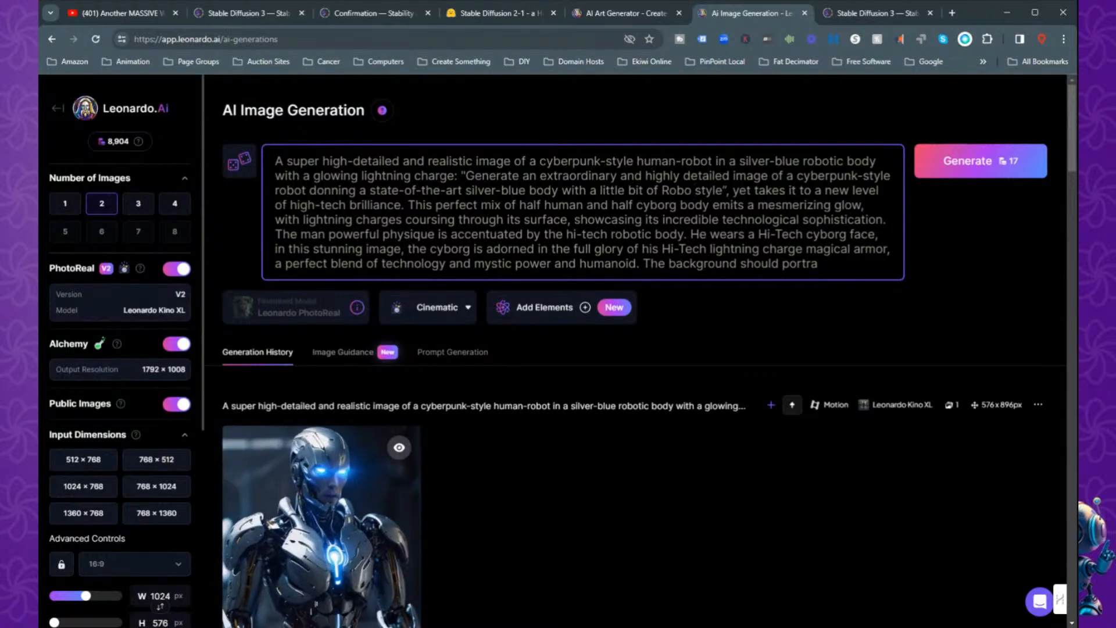
pyautogui.write(' Cop')
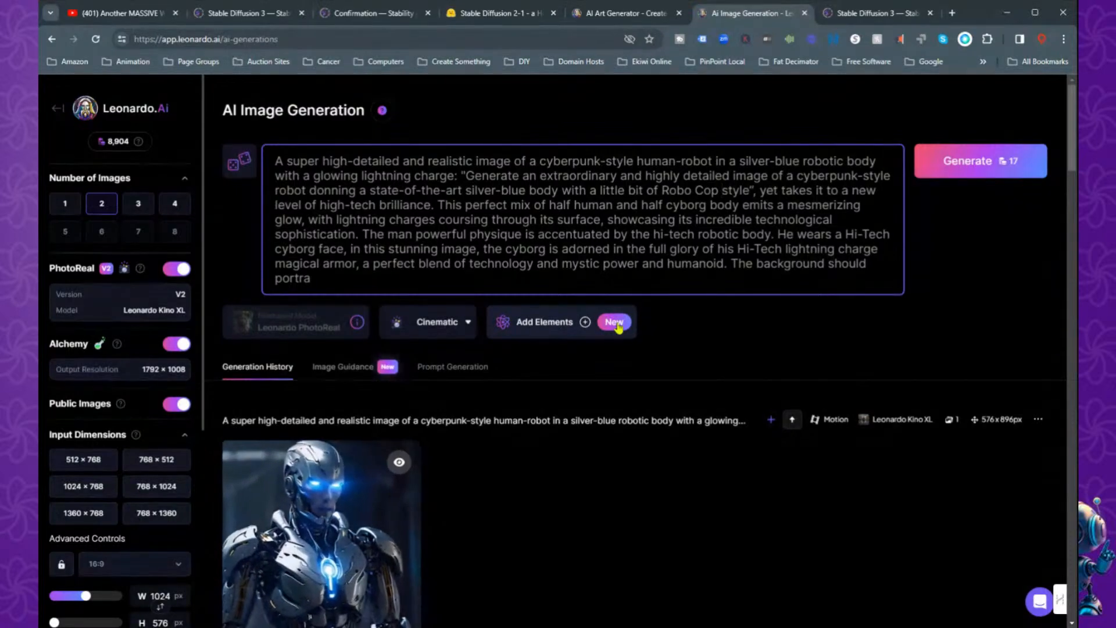
# - Change the state-of-the-art body's colour in the prompt's quoted description to silver-red
pyautogui.doubleClick(481, 191)
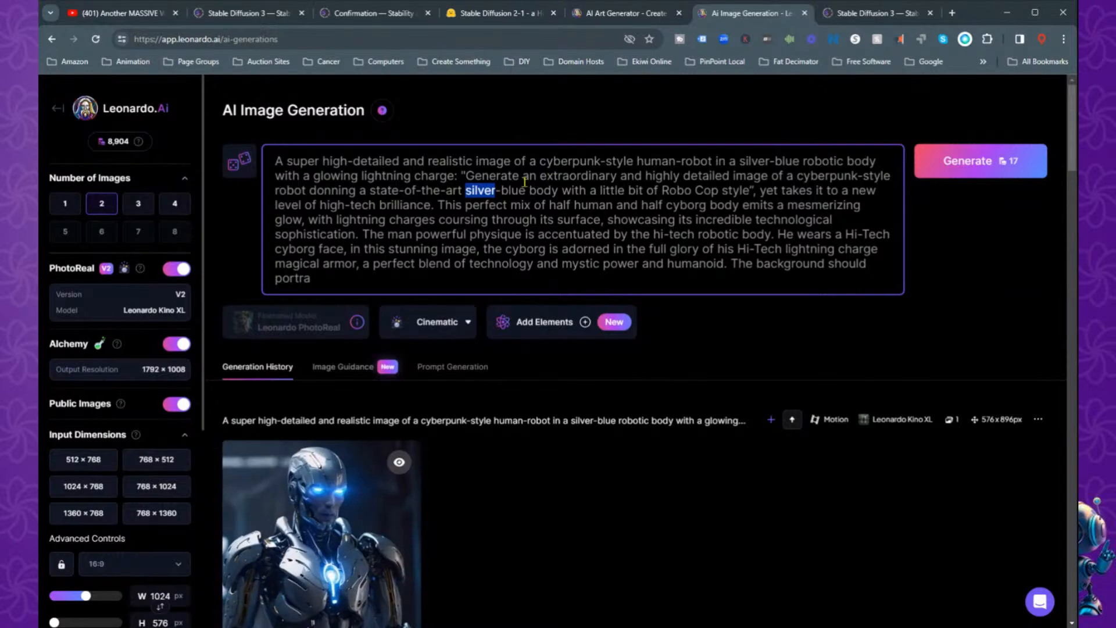
pyautogui.moveTo(531, 192); pyautogui.dragTo(465, 191)
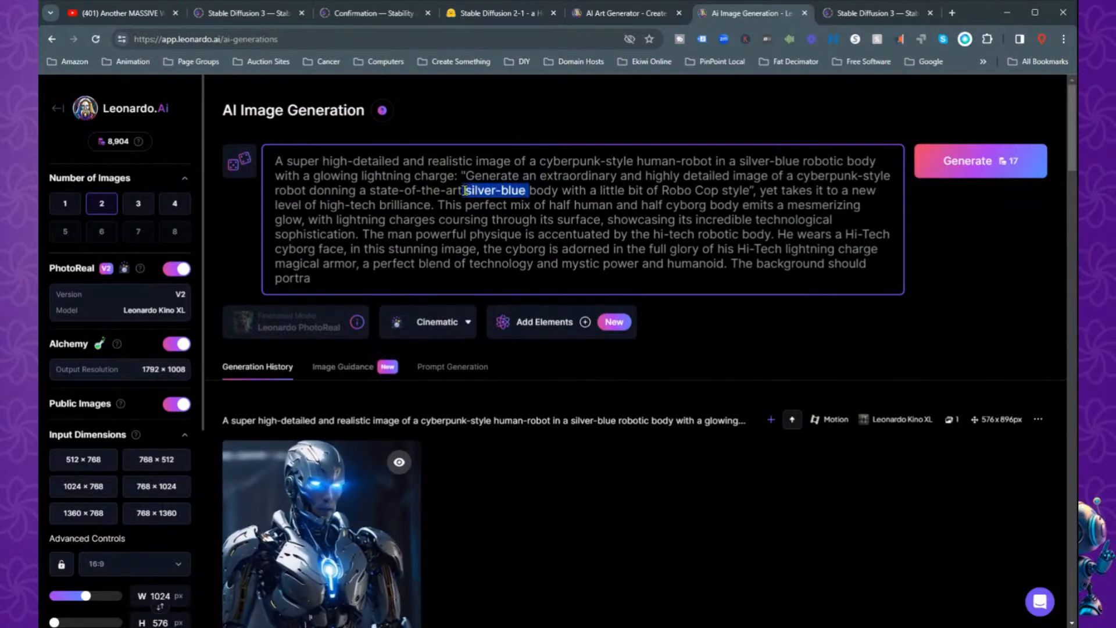
pyautogui.doubleClick(520, 192)
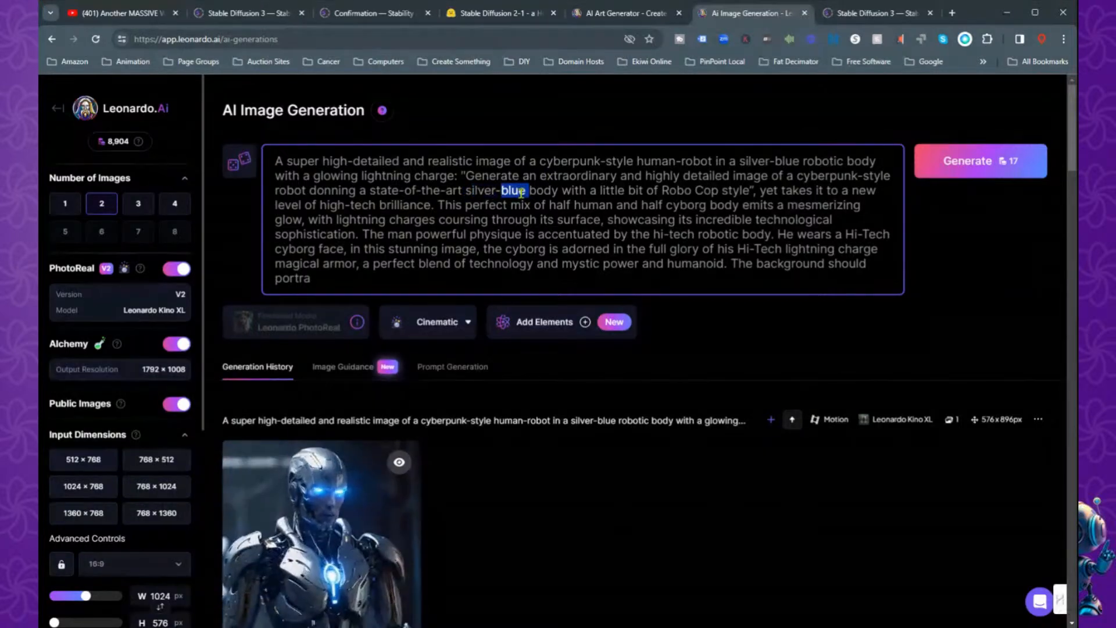
pyautogui.write('red')
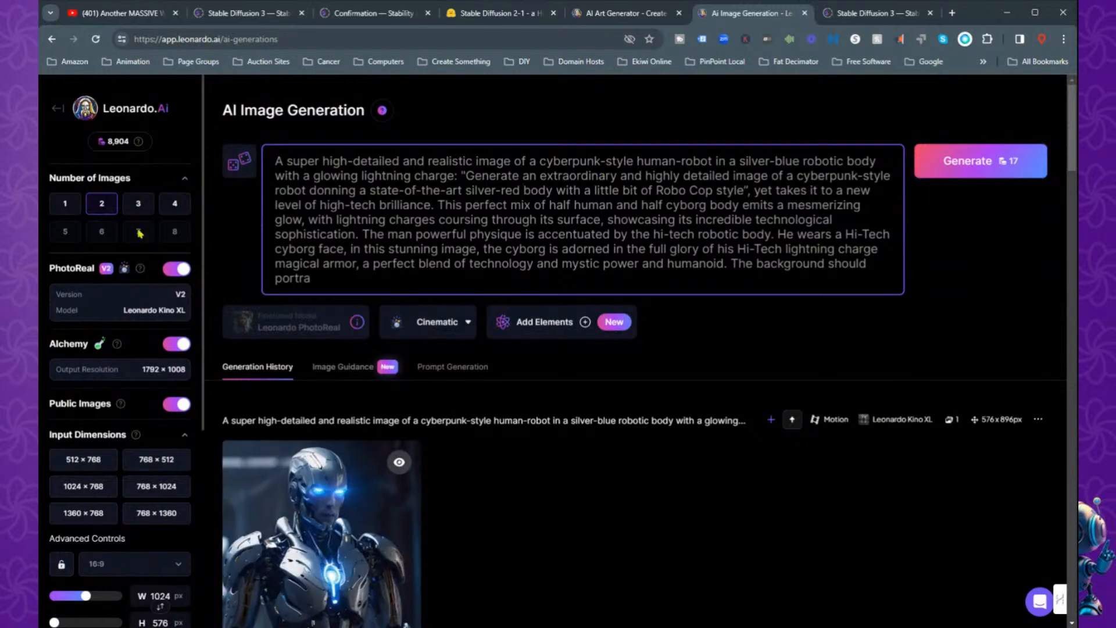
# - Generate 1 image from the edited prompt and view it in the generation history
pyautogui.click(62, 204)
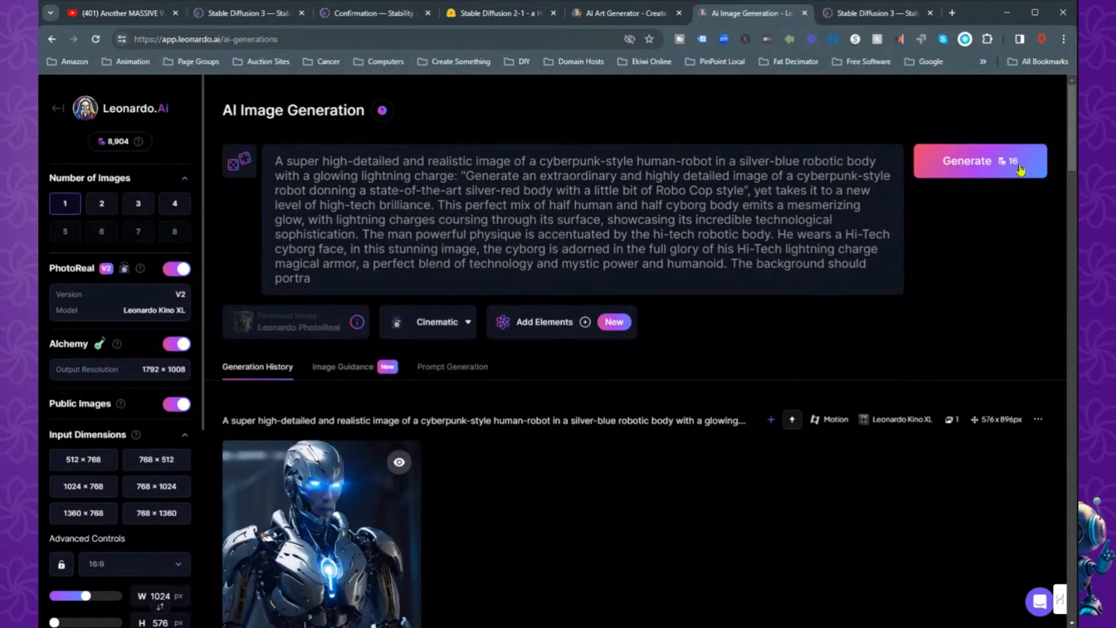
pyautogui.click(984, 165)
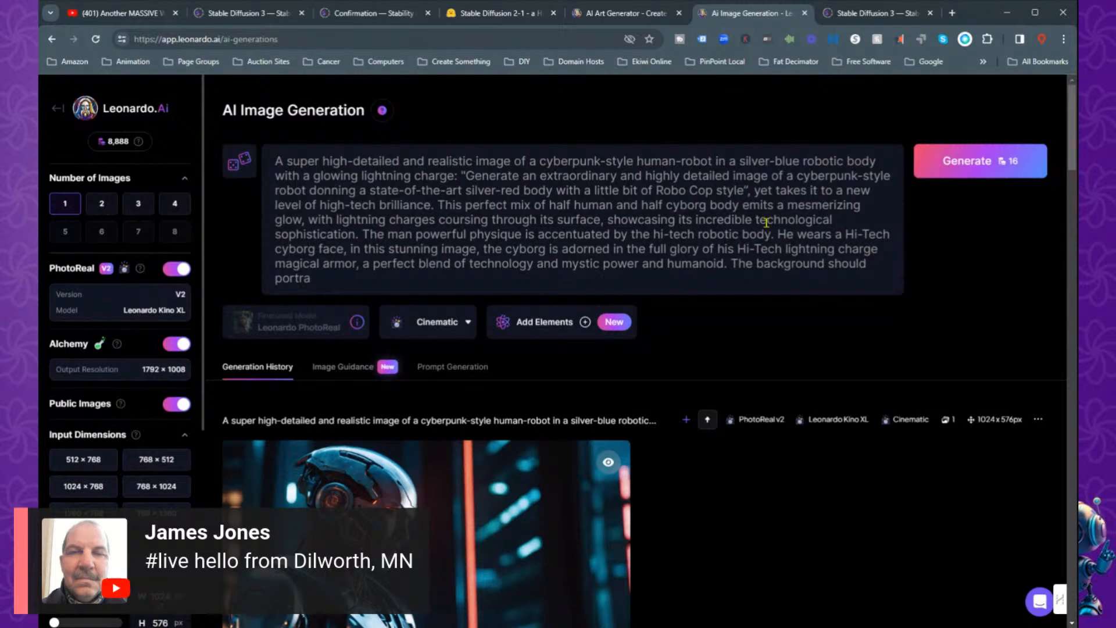
pyautogui.scroll(-5, 767, 223)
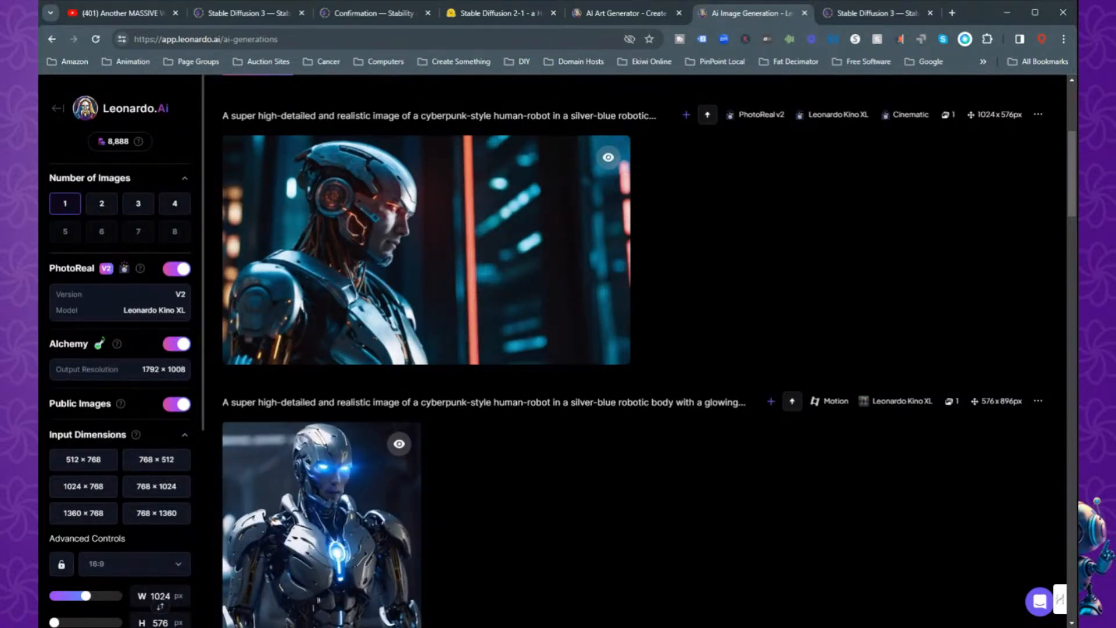
pyautogui.moveTo(413, 271)
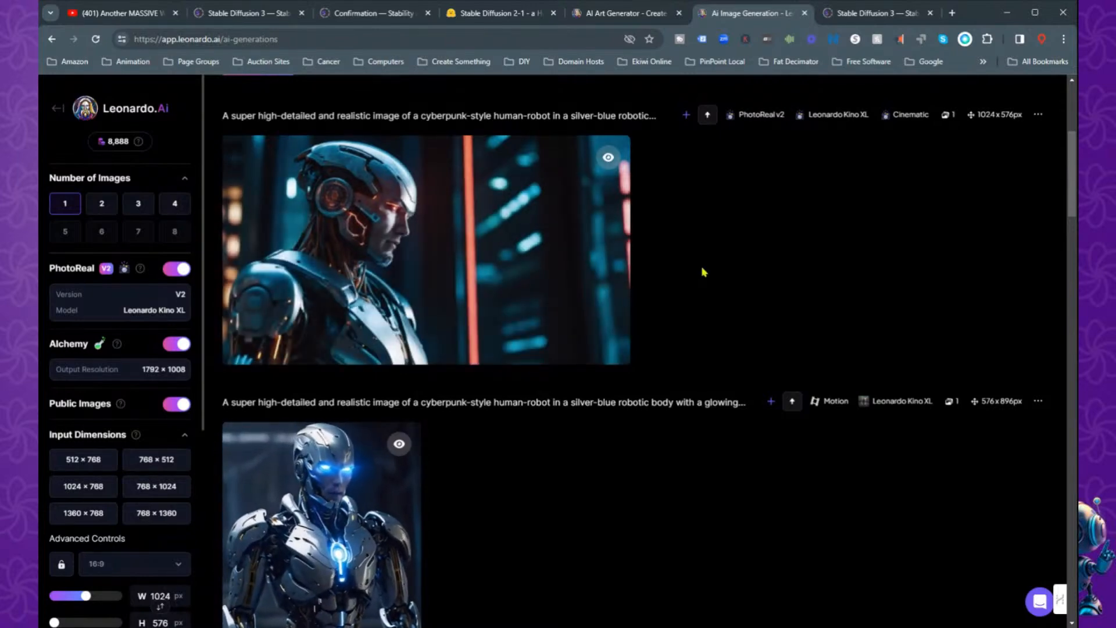
pyautogui.scroll(-1, 703, 272)
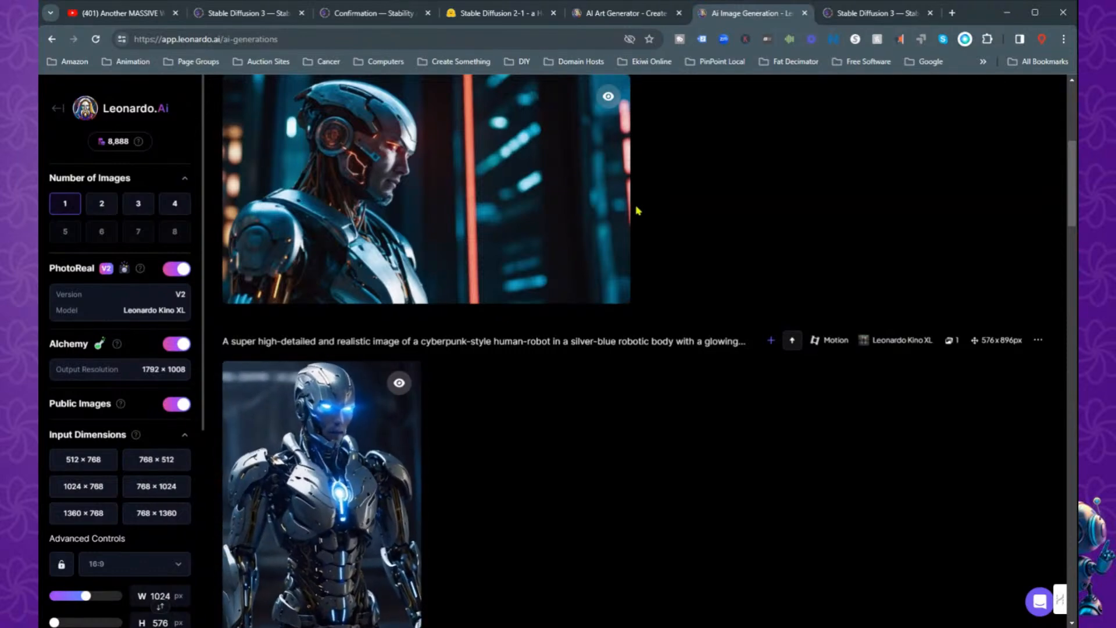
# - Leave image generation and return to the home page
pyautogui.scroll(4, 814, 404)
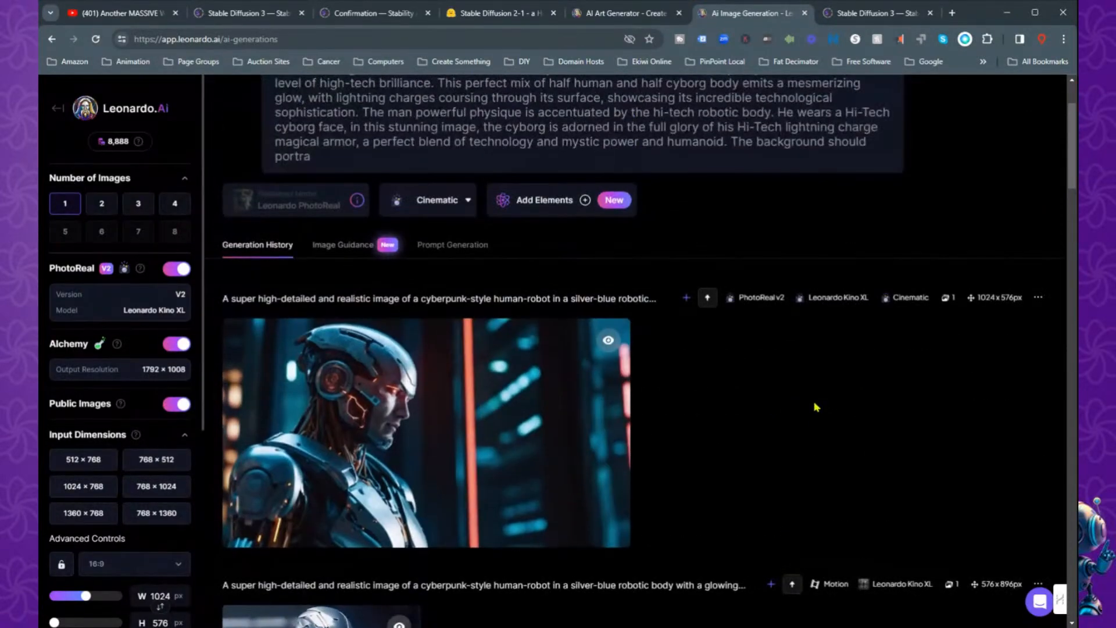
pyautogui.scroll(2, 806, 434)
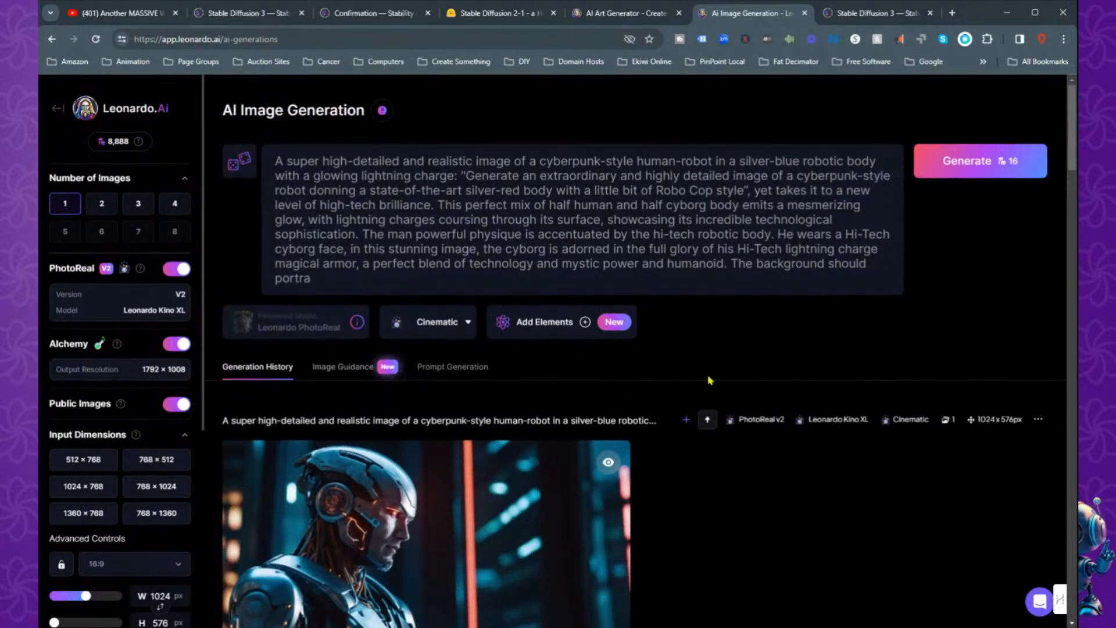
pyautogui.click(58, 109)
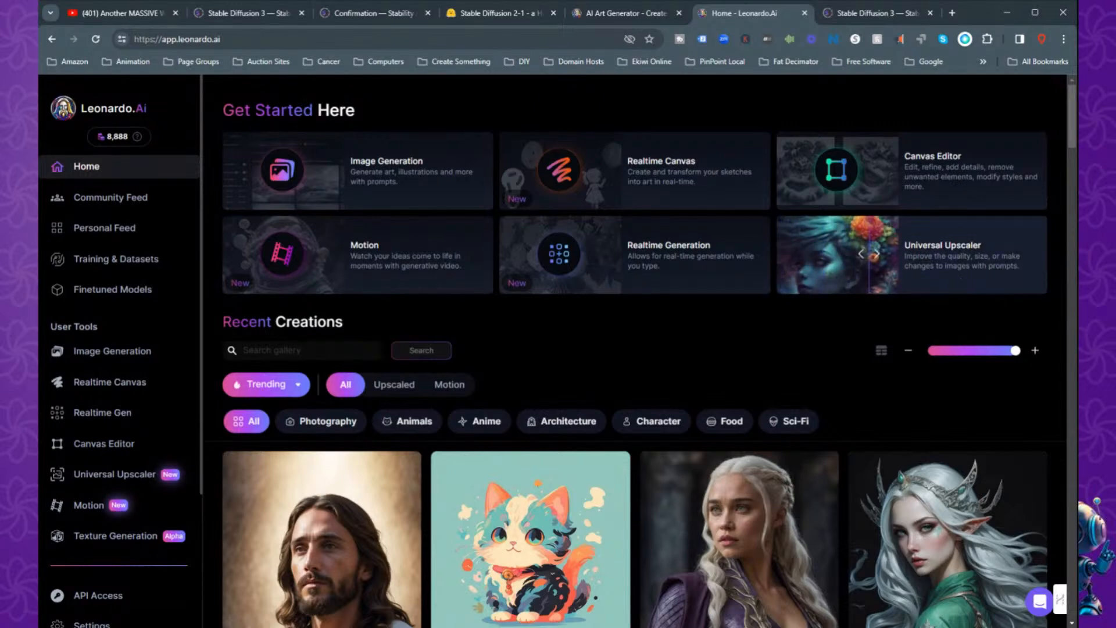
# - Open the Universal Upscaler, select the existing hand-truck icon image and compare its original and upscaled versions with the comparison slider
pyautogui.click(923, 254)
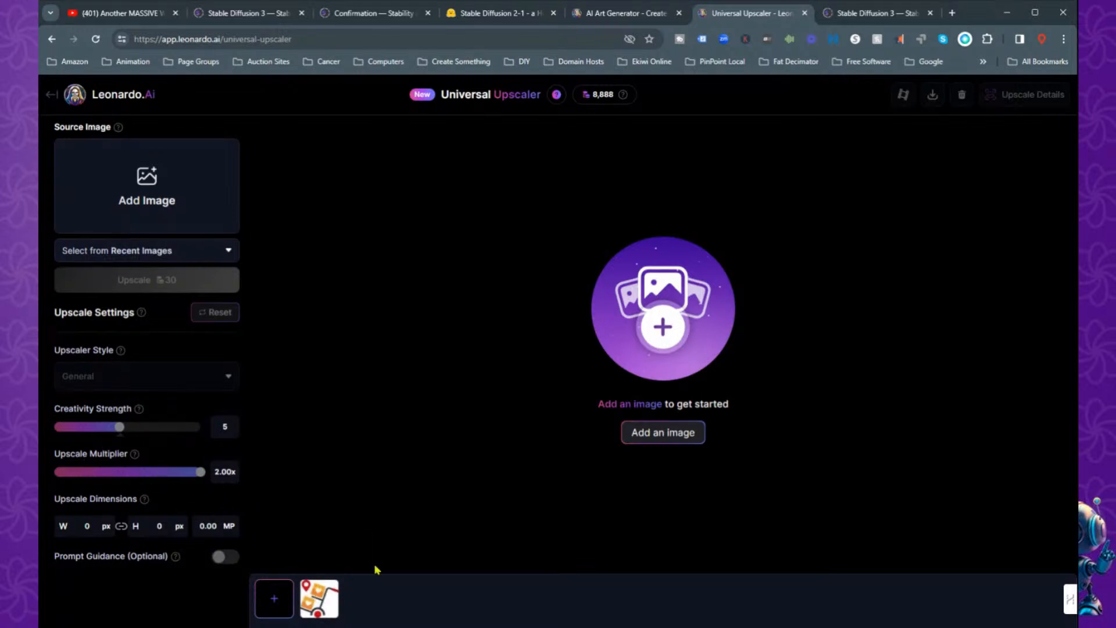
pyautogui.click(312, 608)
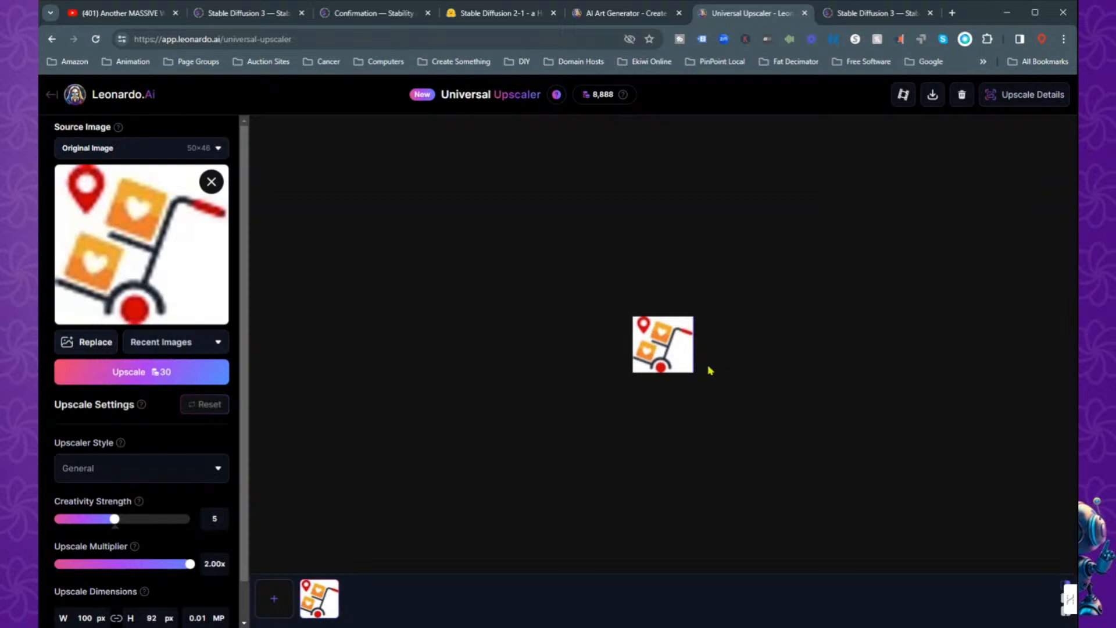
pyautogui.moveTo(690, 360); pyautogui.dragTo(633, 363)
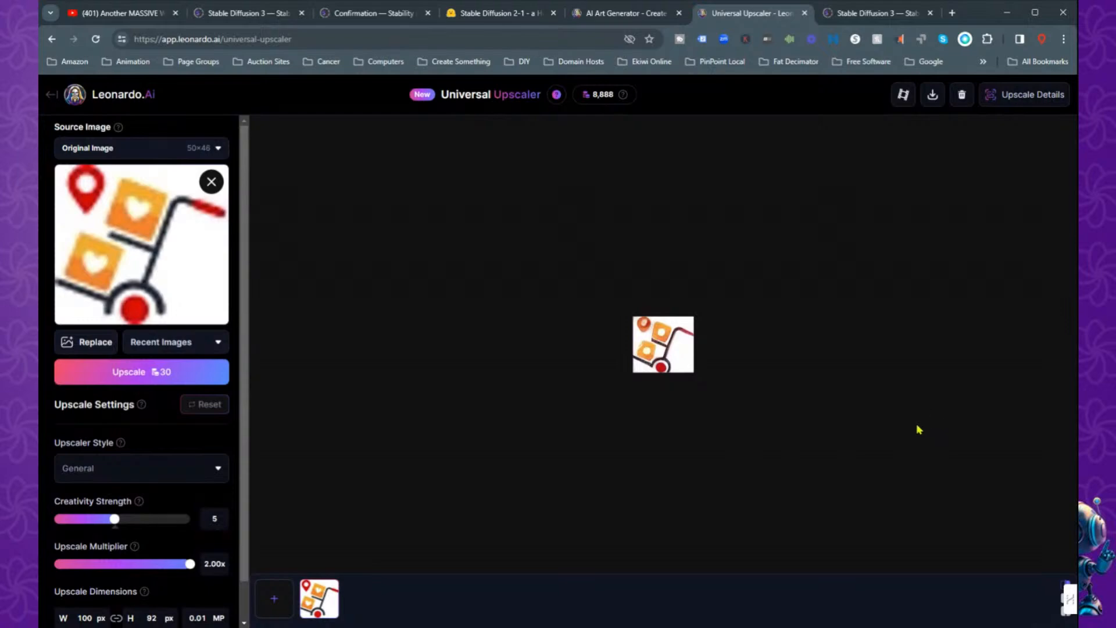
# - Enlarge the page to compare the hand-truck icon's original and upscaled detail, and reduce the page again to show the upscale settings
pyautogui.hotkey('ctrl', '+')
pyautogui.hotkey('ctrl', '+')
pyautogui.hotkey('ctrl', '+')
pyautogui.hotkey('ctrl', '+')
pyautogui.hotkey('ctrl', '+')
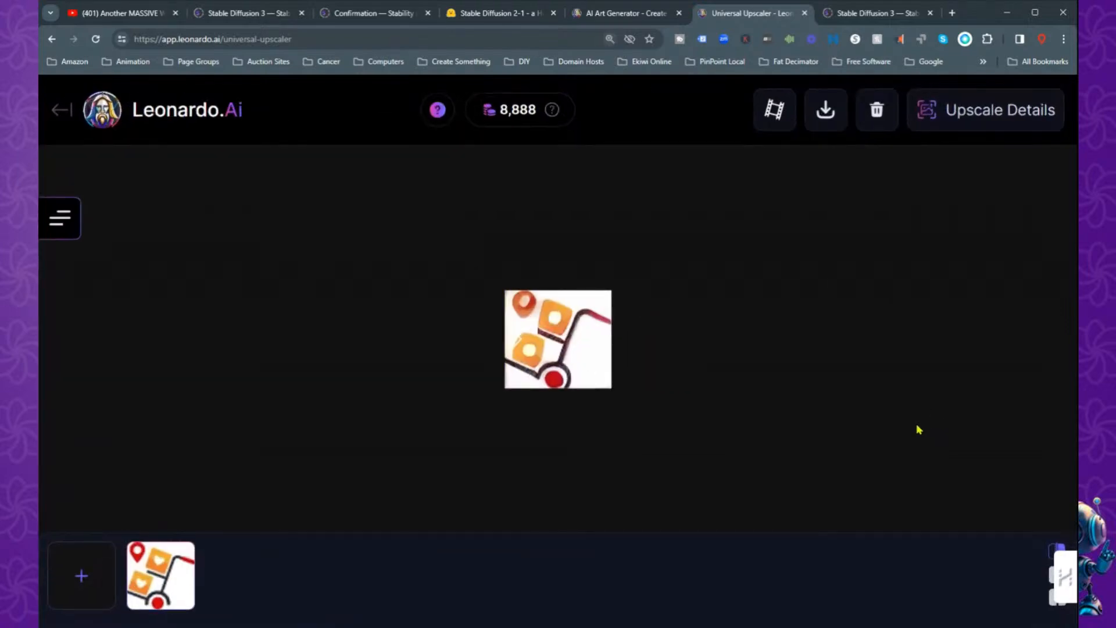
pyautogui.hotkey('ctrl', '+')
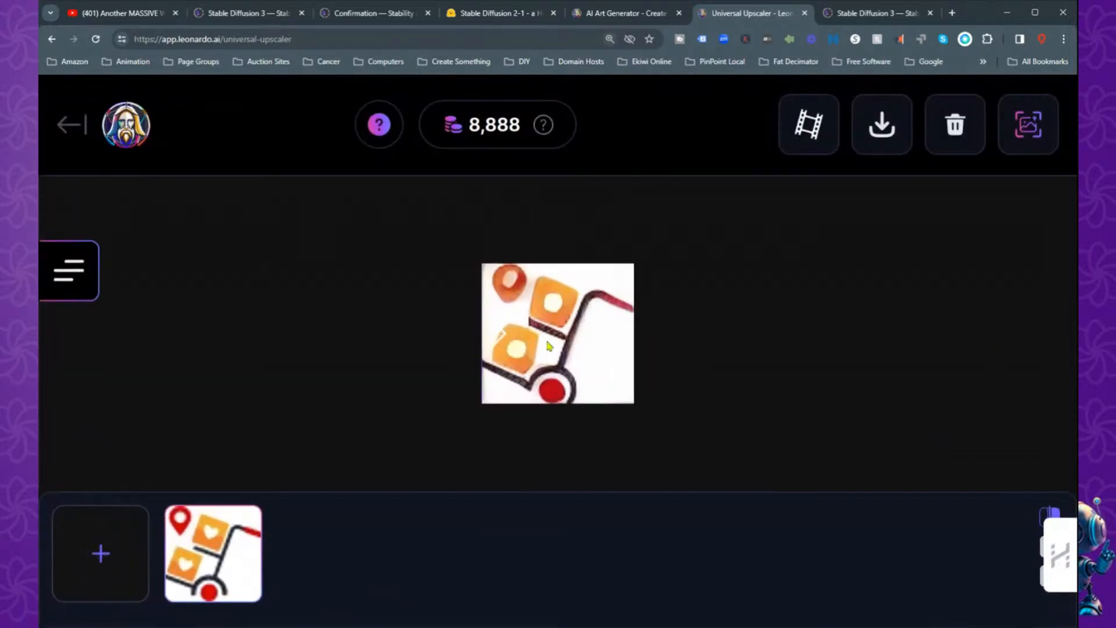
pyautogui.moveTo(498, 345); pyautogui.dragTo(436, 359)
pyautogui.hotkey('ctrl', '-')
pyautogui.hotkey('ctrl', '-')
pyautogui.hotkey('ctrl', '-')
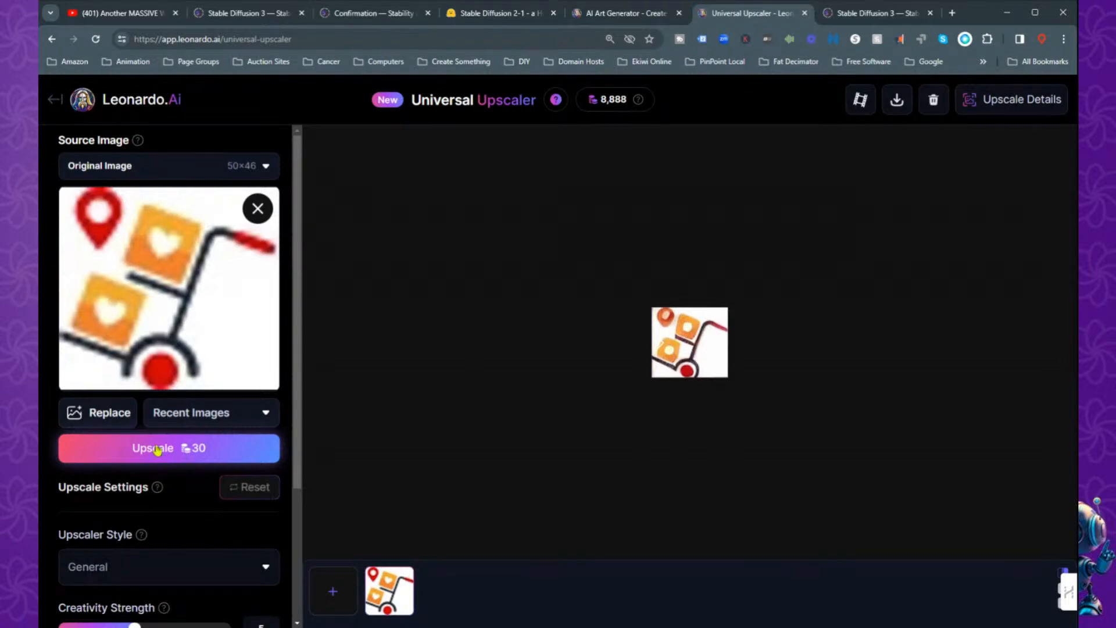
pyautogui.click(192, 459)
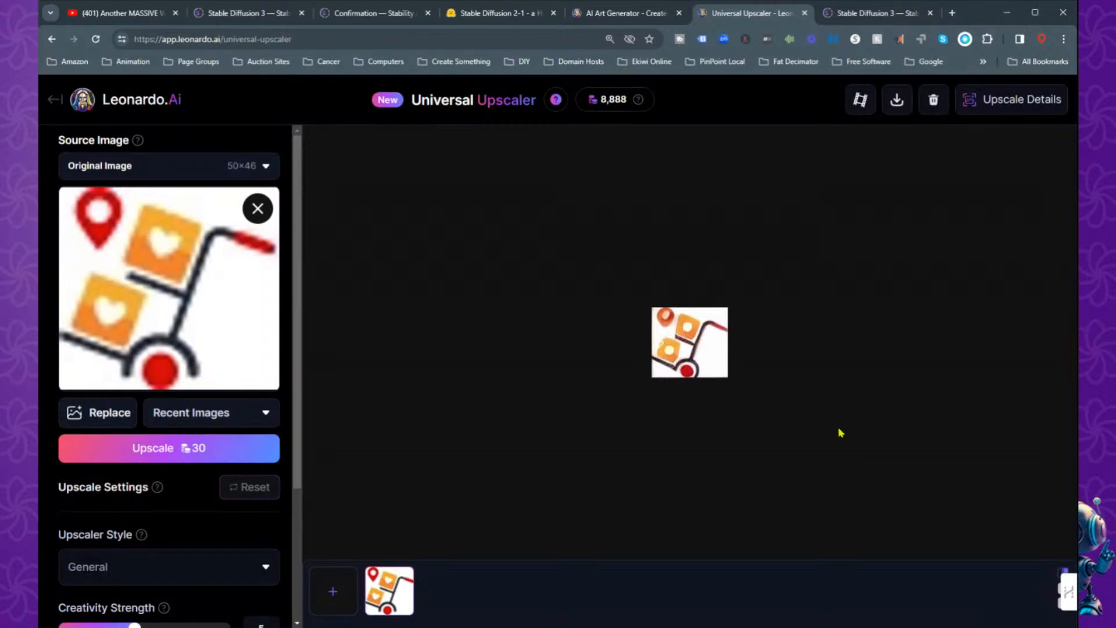
# - Leave the upscaler, open Realtime Canvas and look at its Inpaint mode before returning to Draw mode
pyautogui.click(54, 100)
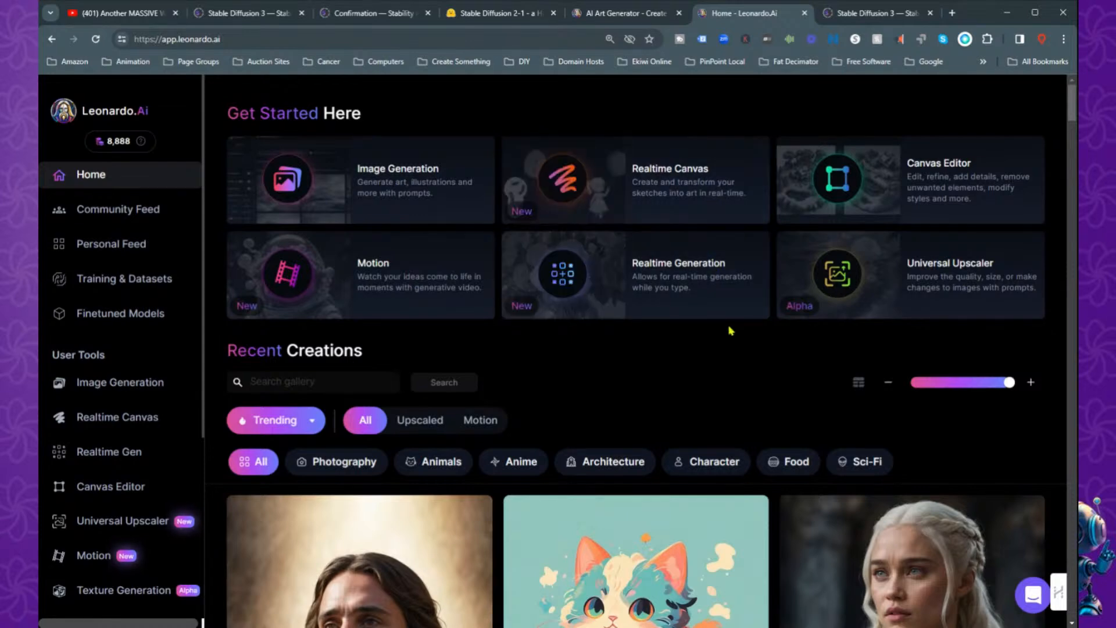
pyautogui.click(689, 198)
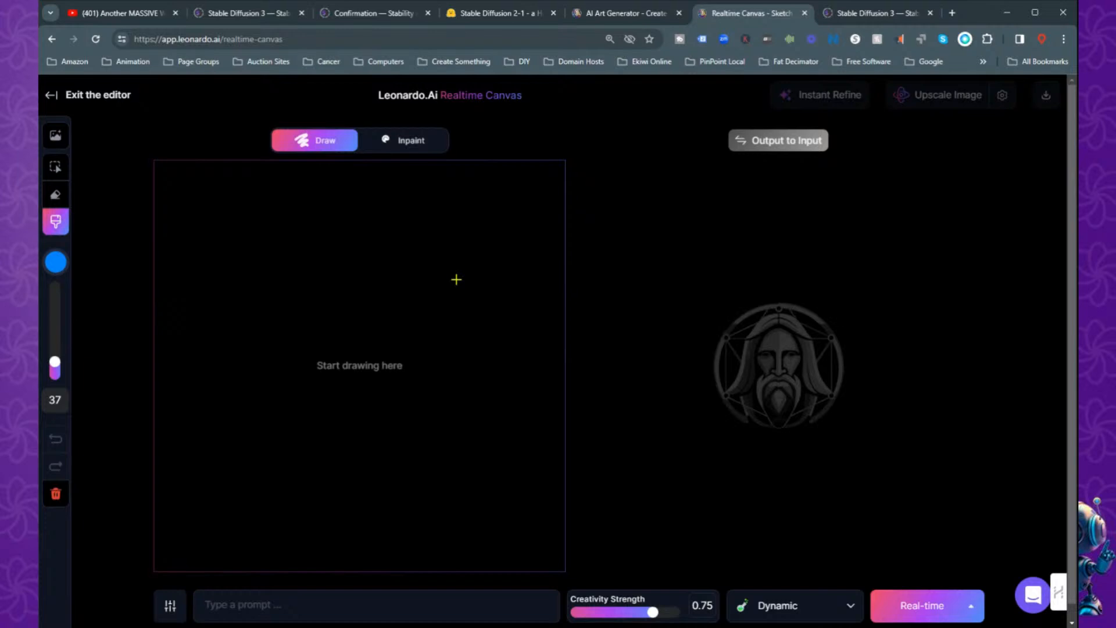
pyautogui.click(416, 142)
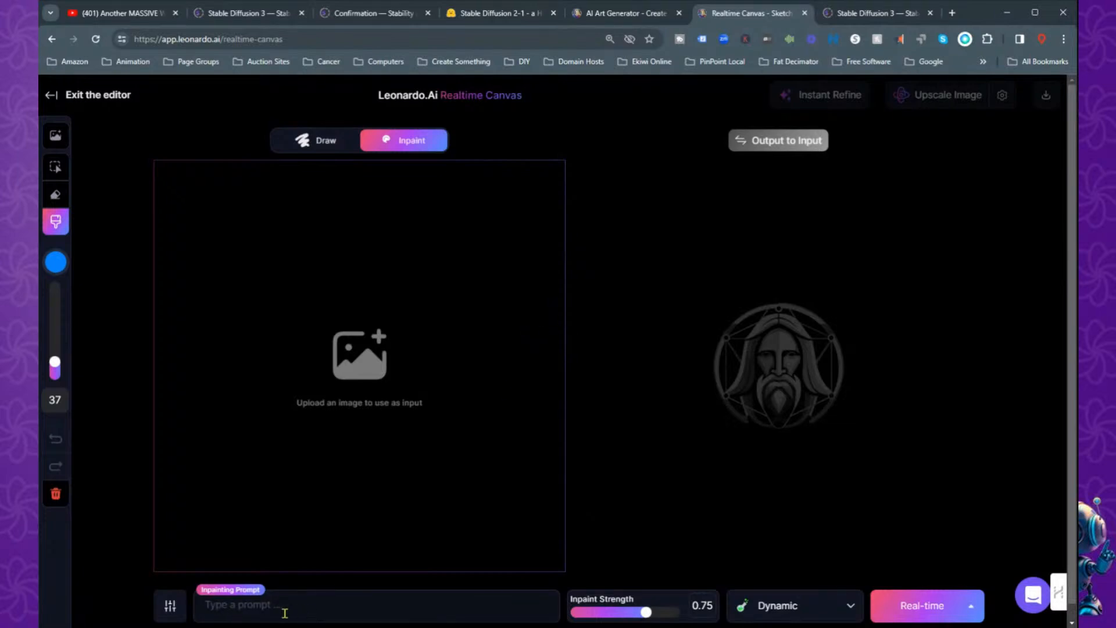
pyautogui.click(343, 142)
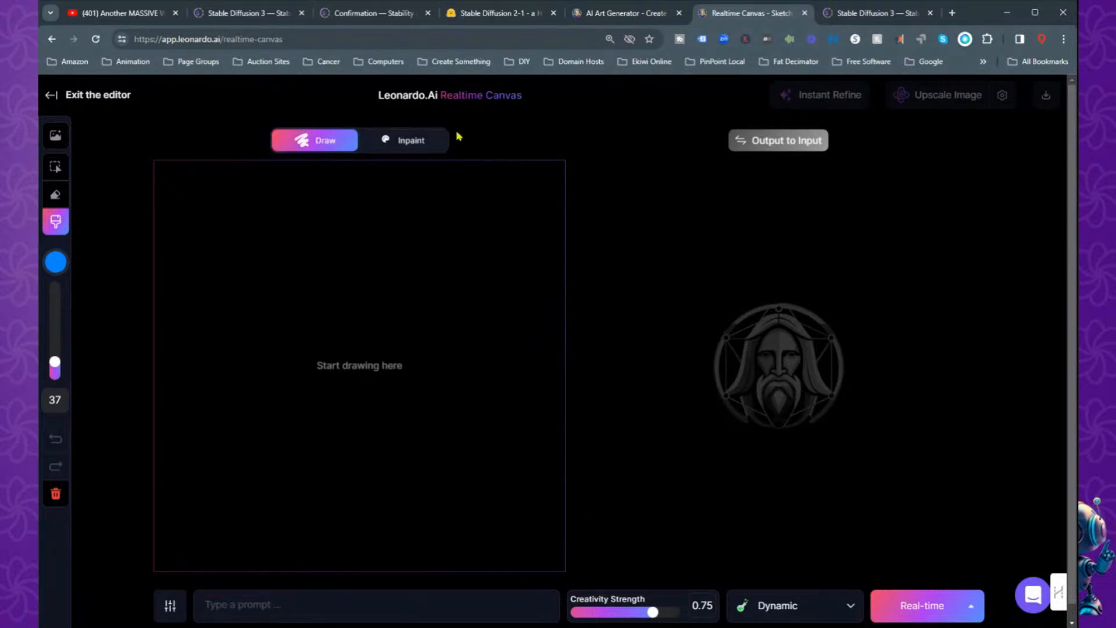
# - Enter the realtime prompt "Easter Bunny on Holiday, and relaxing byh the beach" and view the generated image
pyautogui.click(260, 606)
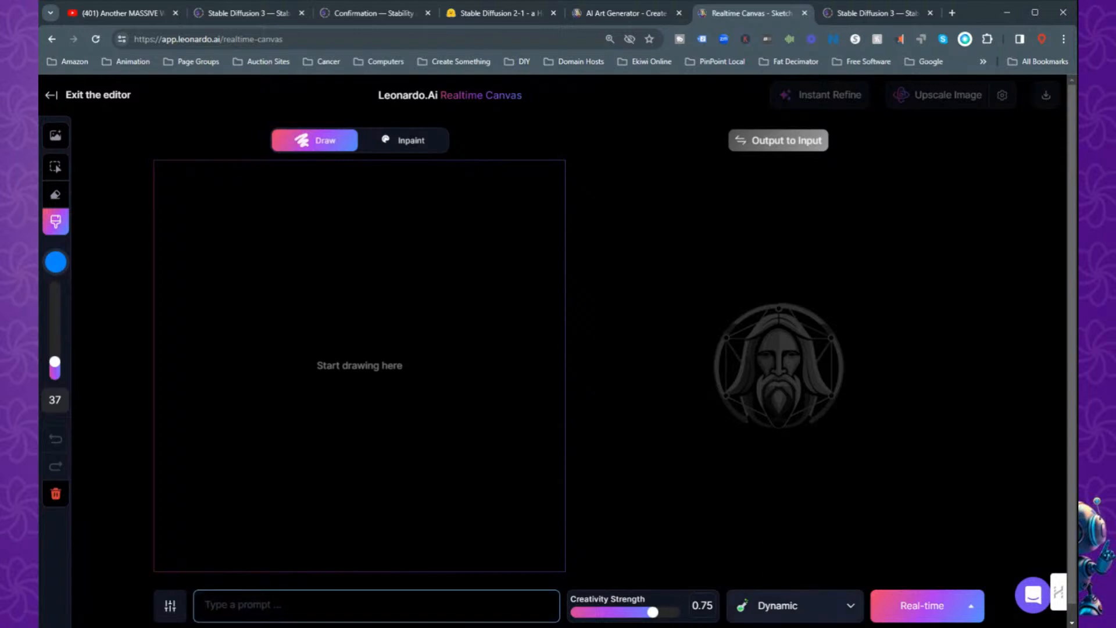
pyautogui.write('Easter')
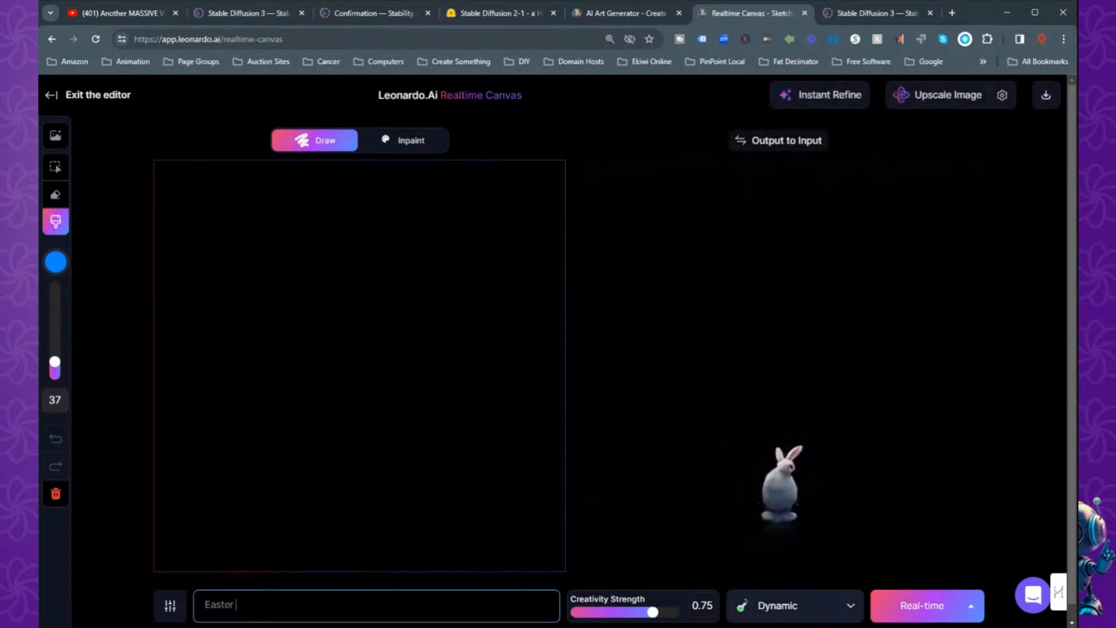
pyautogui.write(' Bunn')
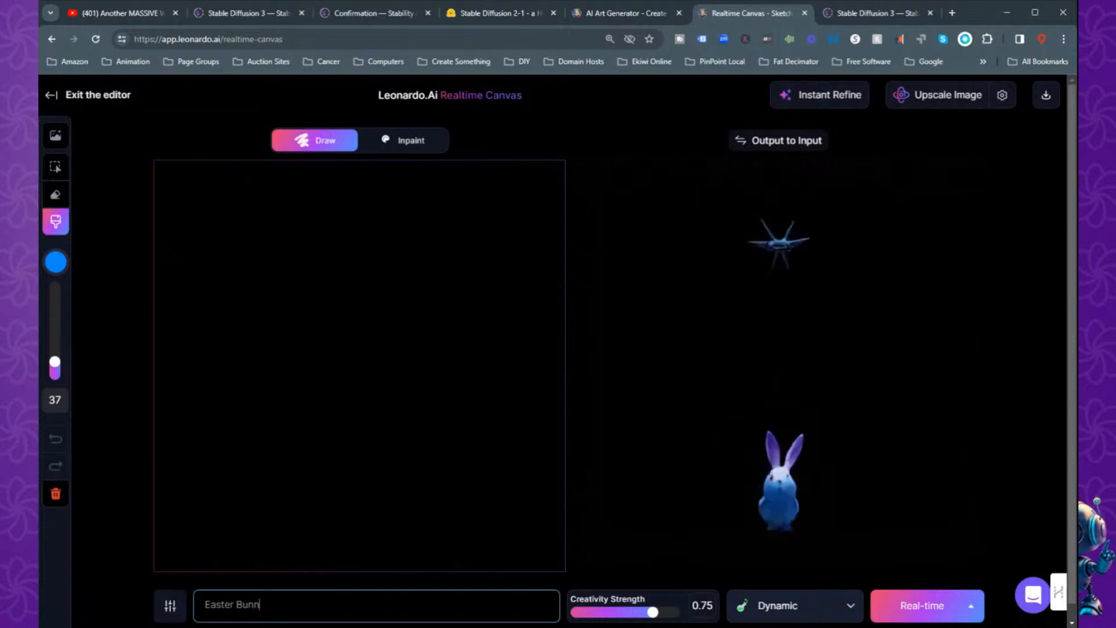
pyautogui.write('y on ')
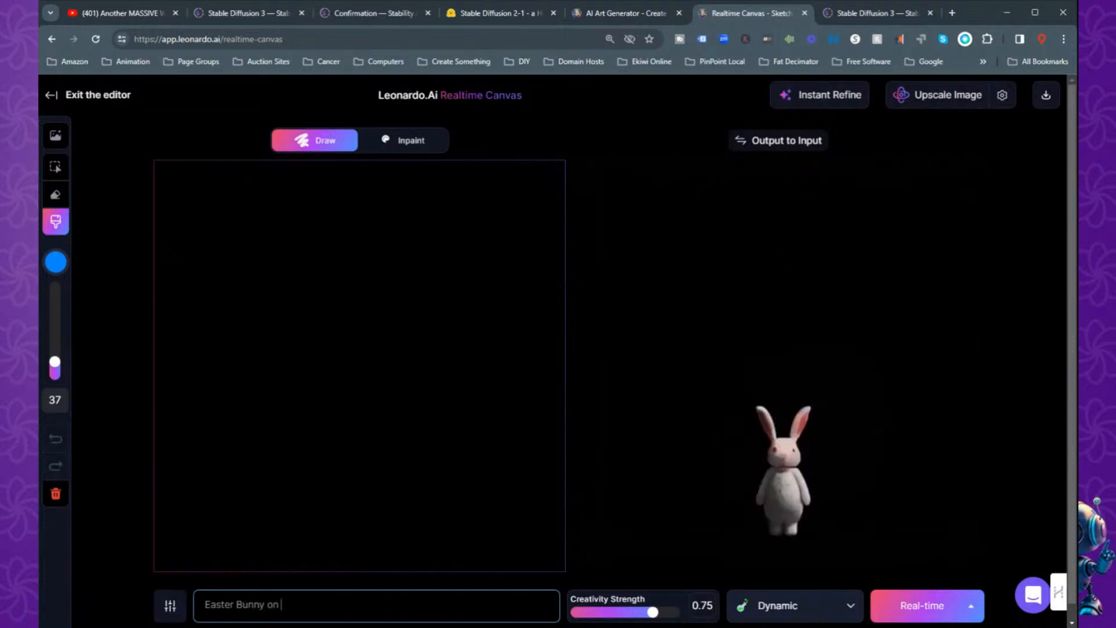
pyautogui.write('Holiday ')
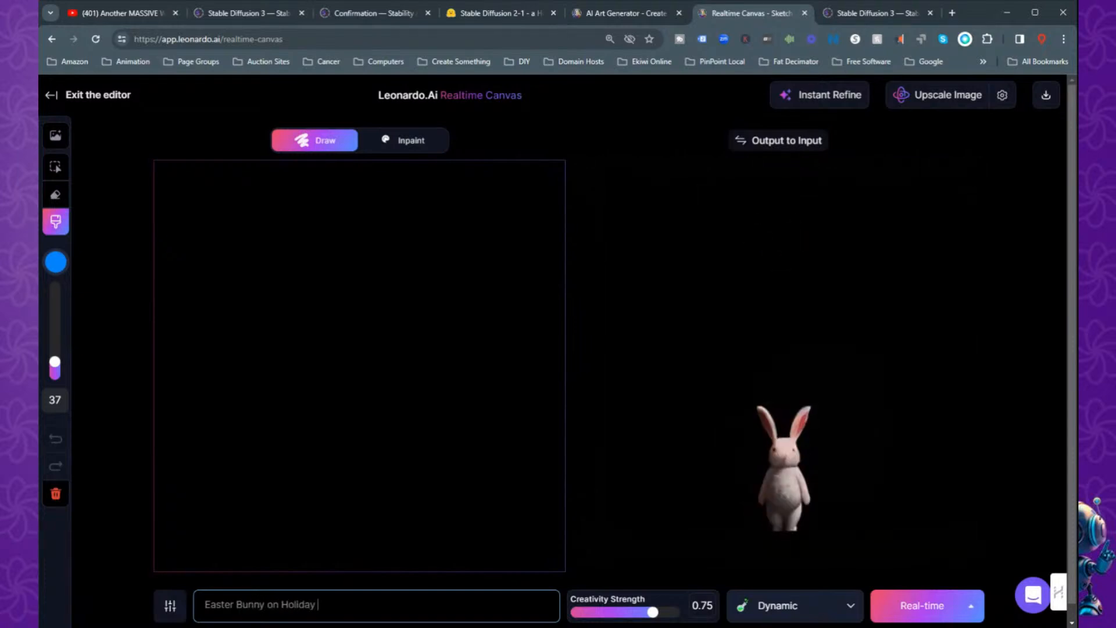
pyautogui.write('inb')
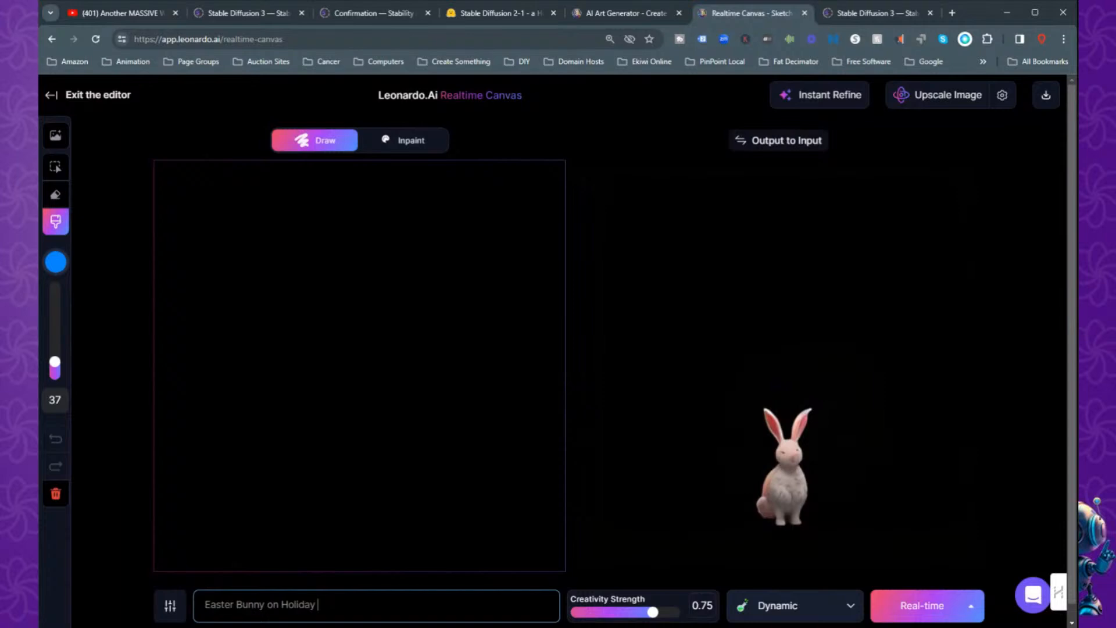
pyautogui.write(', and re')
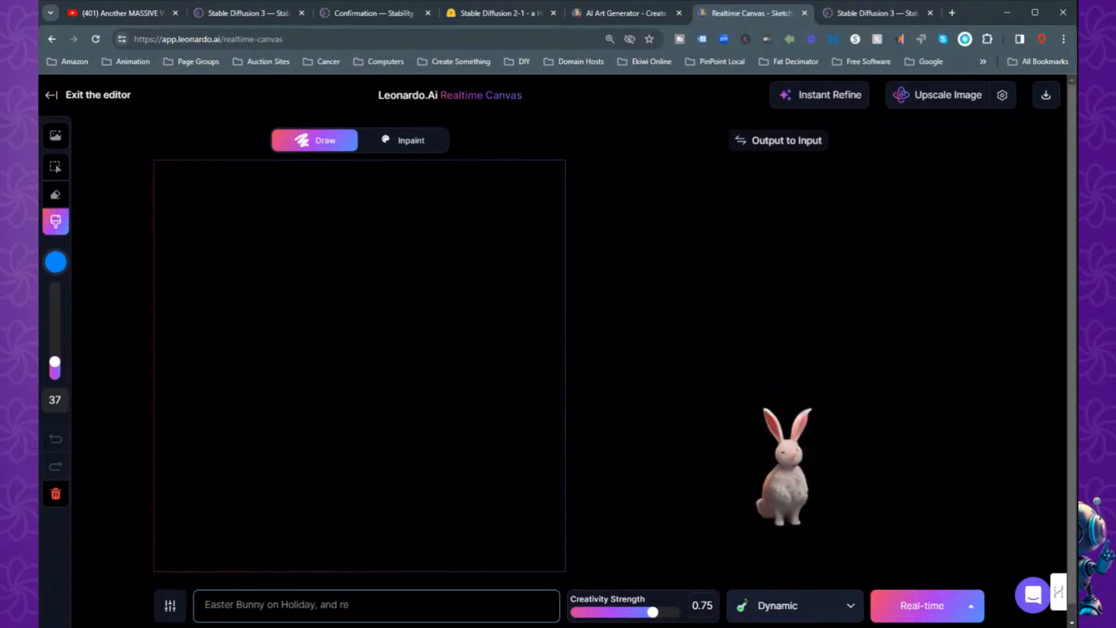
pyautogui.write('laxing b')
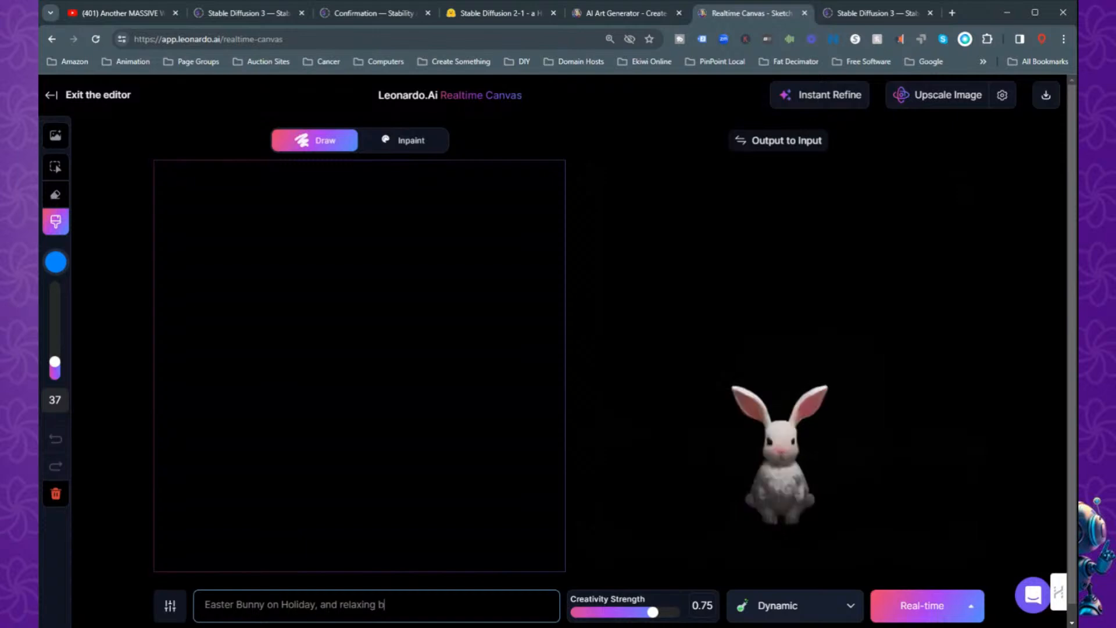
pyautogui.write('yh the beach')
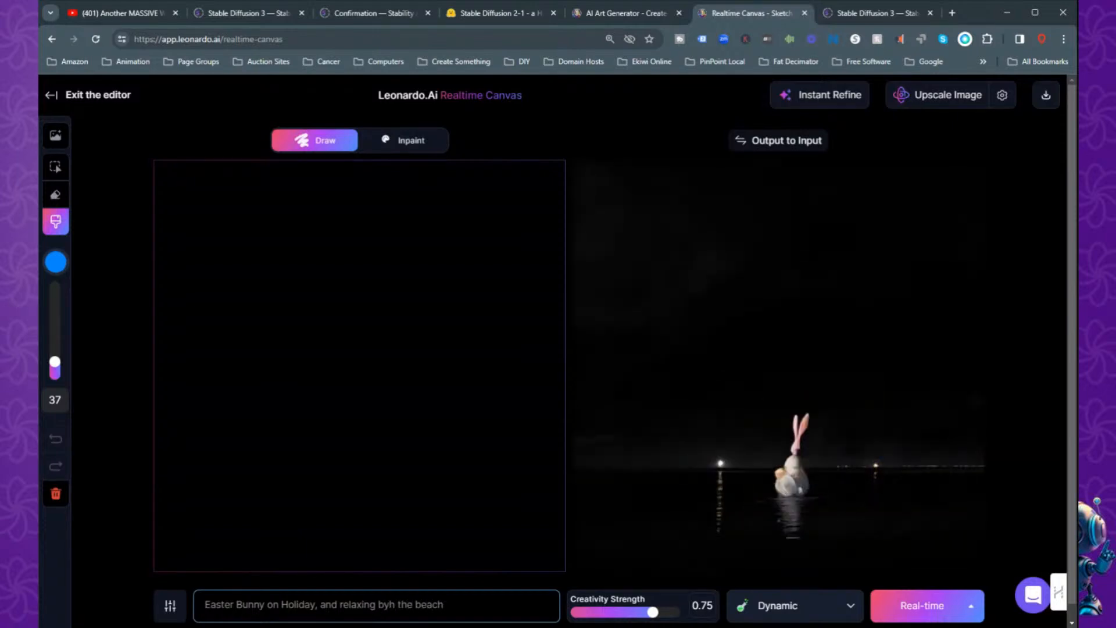
pyautogui.click(811, 496)
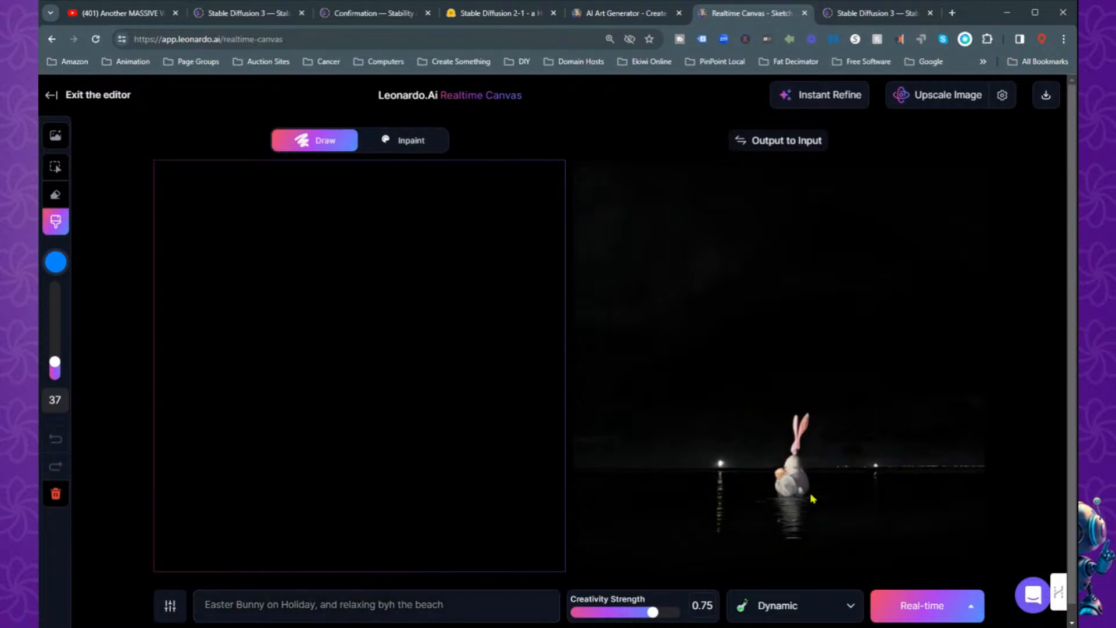
pyautogui.scroll(-1, 840, 463)
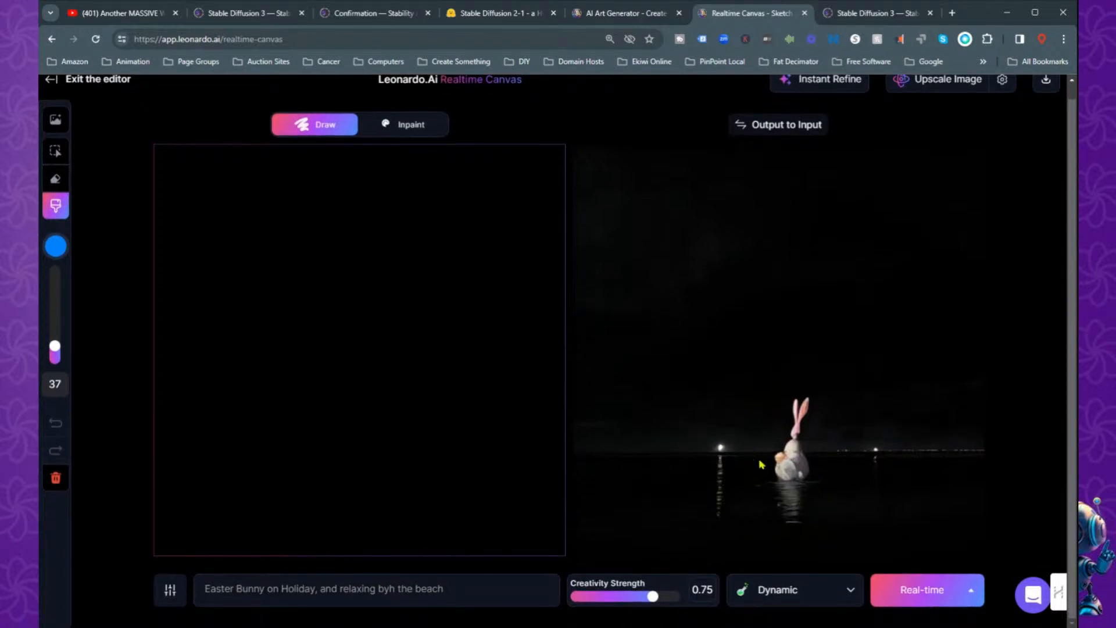
# - Extend the bunny prompt with "during the day"
pyautogui.click(465, 589)
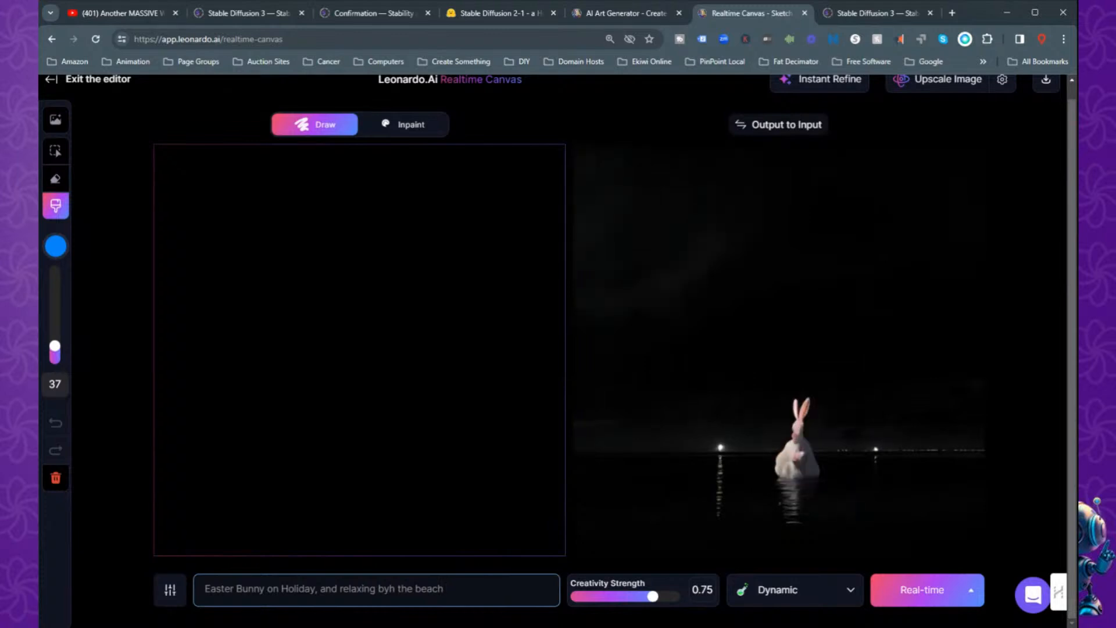
pyautogui.write('dur')
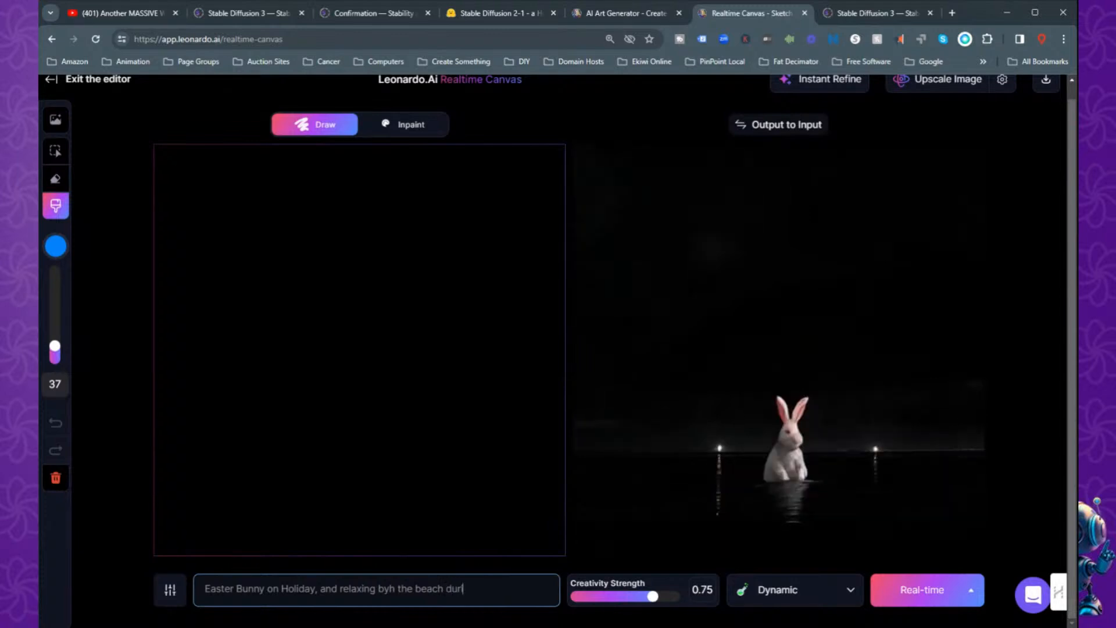
pyautogui.write('ing the day')
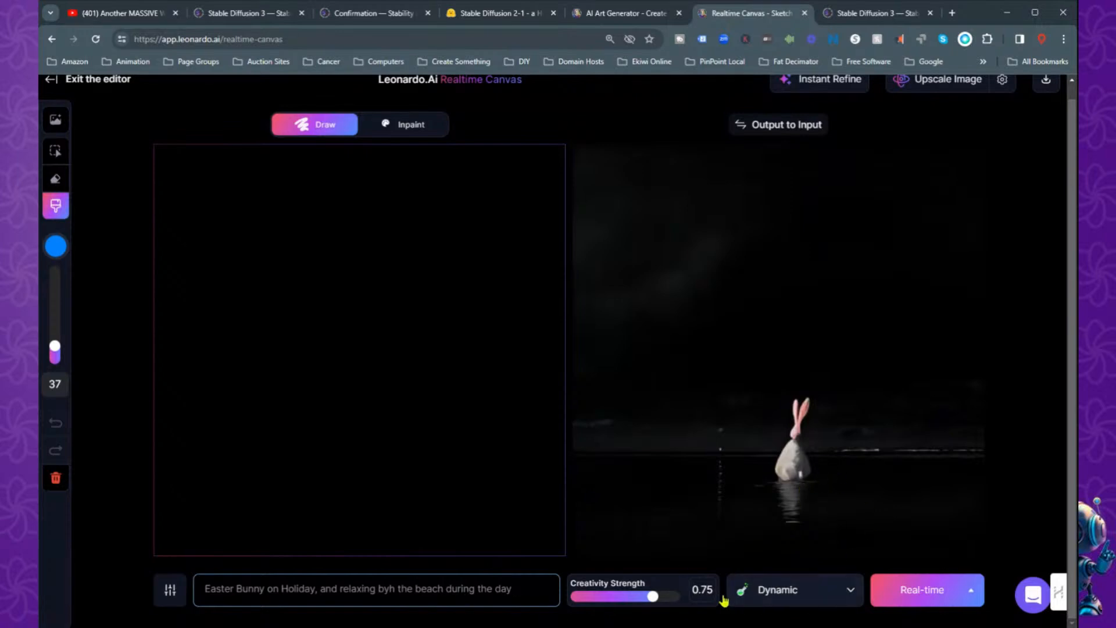
# - Clear the whole bunny prompt, look at the Inpaint mode again and return to Draw mode
pyautogui.tripleClick(434, 598)
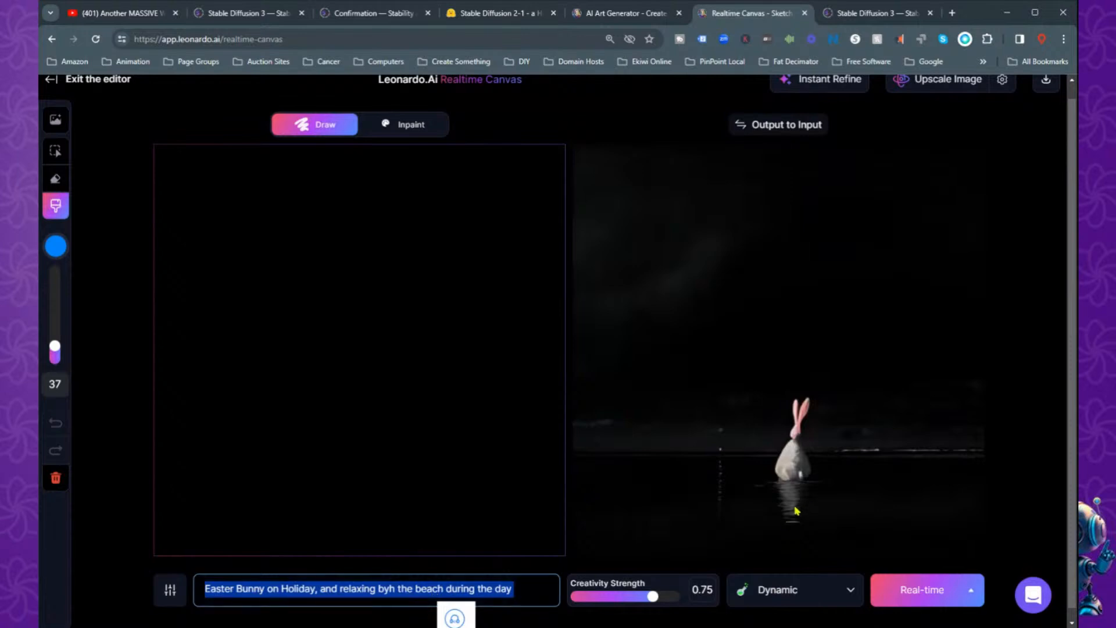
pyautogui.press('BackSpace')
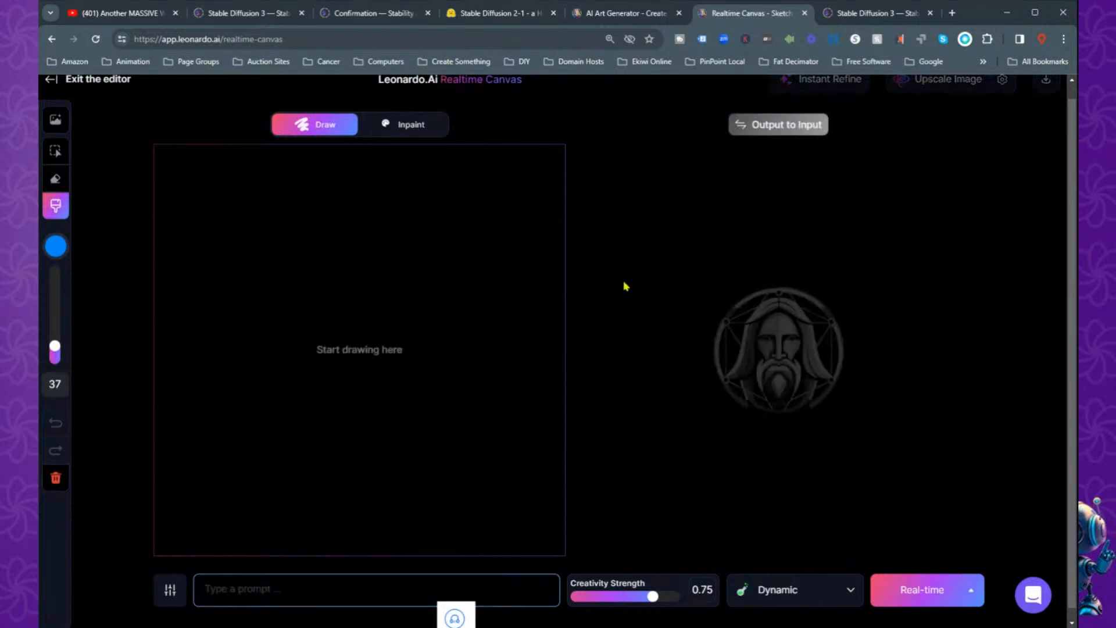
pyautogui.click(414, 125)
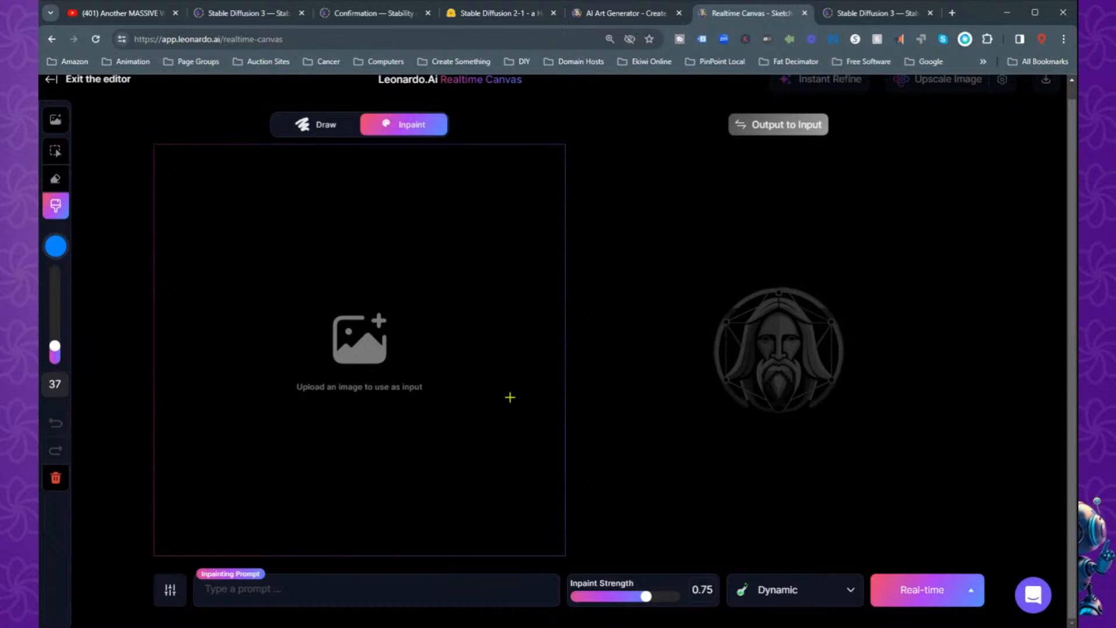
pyautogui.click(318, 129)
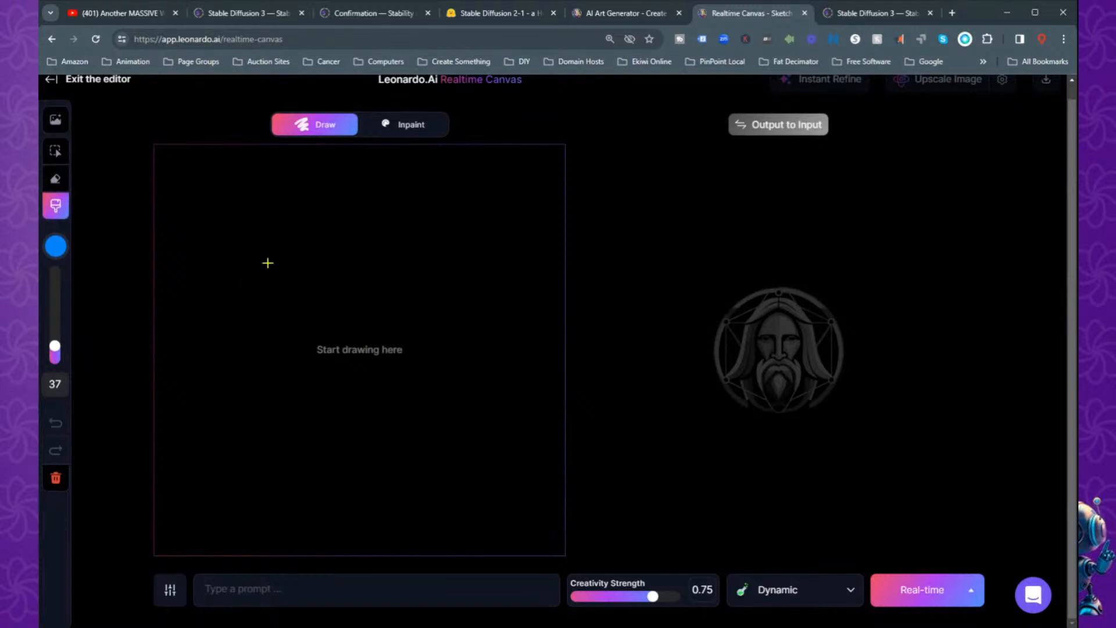
# - Paint a simple blue face on the empty canvas: two slanted eyes, a nose, a curved mouth, a chin mark and a jagged hair patch
pyautogui.moveTo(256, 278); pyautogui.dragTo(294, 289)
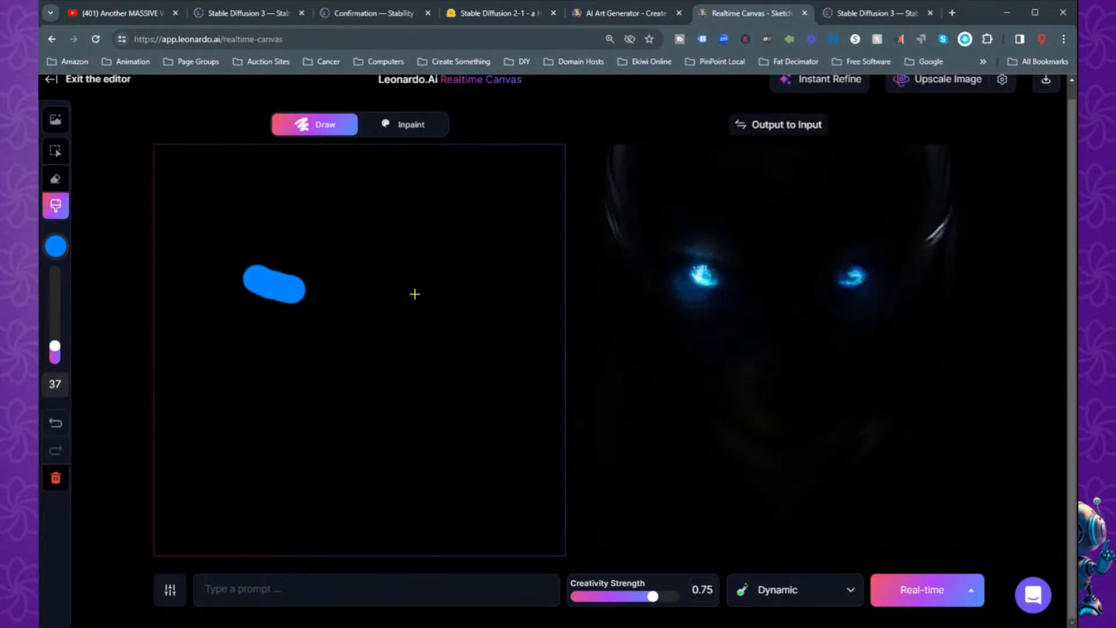
pyautogui.moveTo(401, 291); pyautogui.dragTo(457, 272)
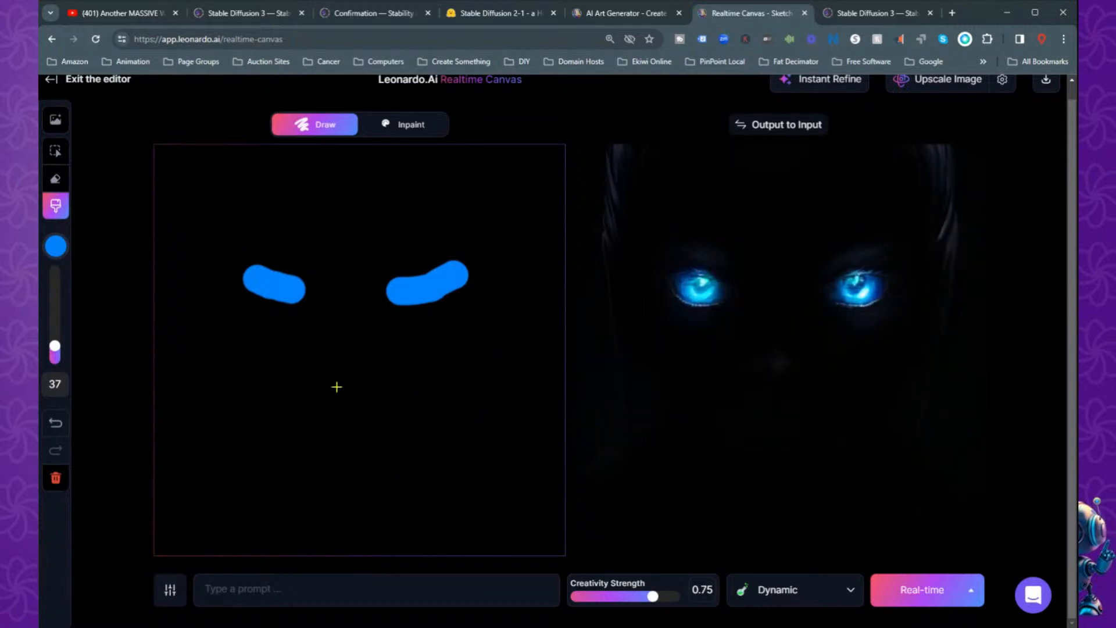
pyautogui.moveTo(323, 400)
pyautogui.mouseDown()
pyautogui.moveTo(353, 406)
pyautogui.moveTo(358, 385)
pyautogui.moveTo(332, 396)
pyautogui.moveTo(365, 394)
pyautogui.moveTo(344, 389)
pyautogui.moveTo(341, 310)
pyautogui.mouseUp()
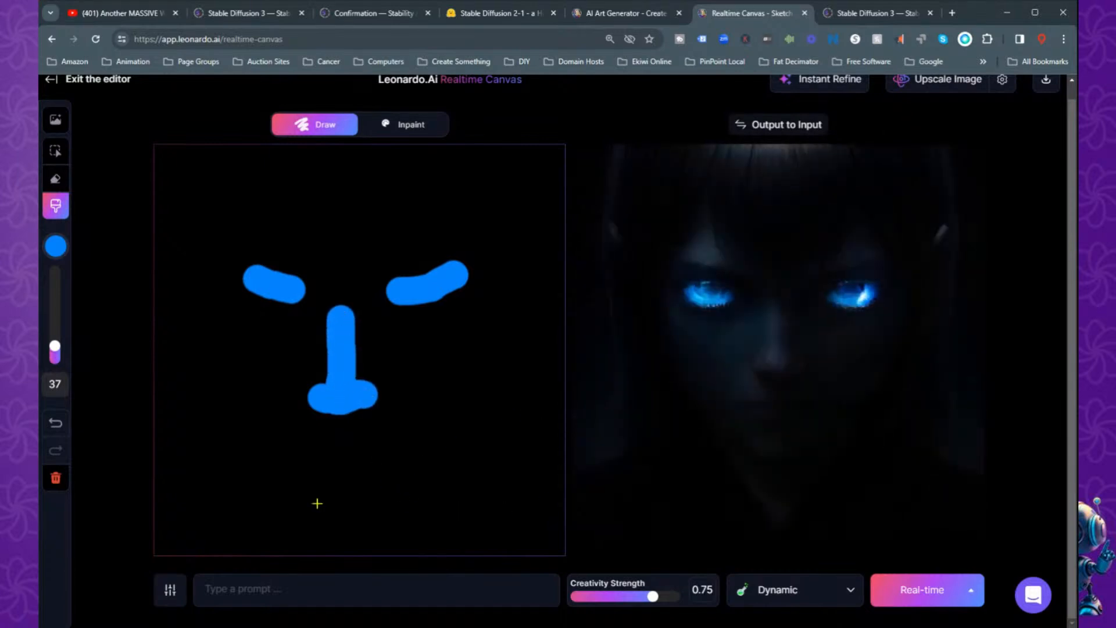
pyautogui.moveTo(285, 438)
pyautogui.mouseDown()
pyautogui.moveTo(332, 461)
pyautogui.moveTo(378, 460)
pyautogui.moveTo(391, 446)
pyautogui.mouseUp()
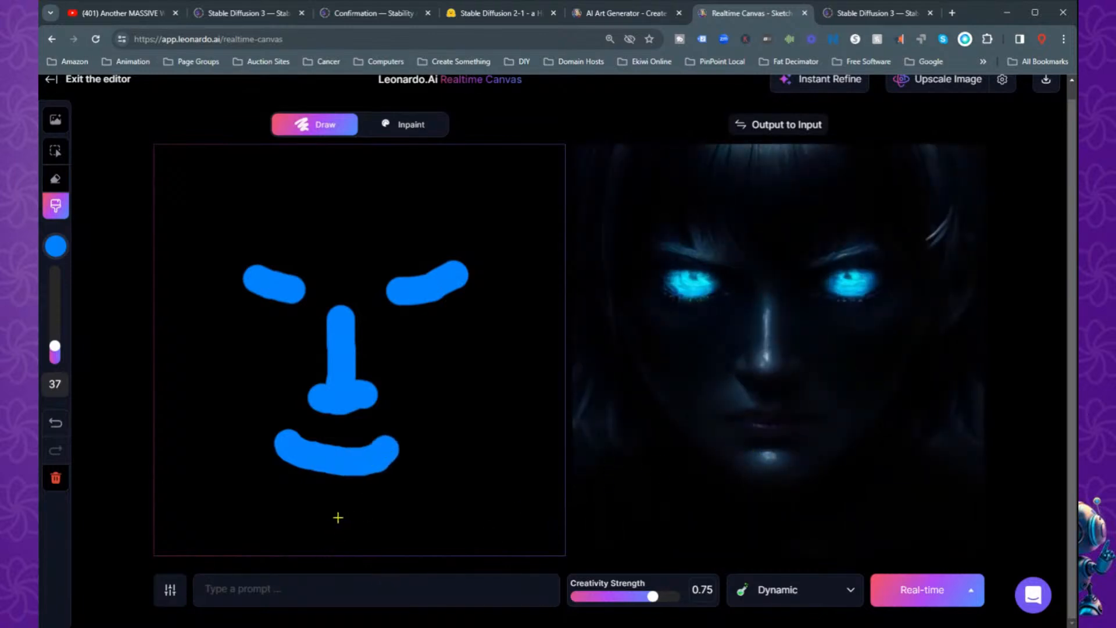
pyautogui.moveTo(337, 516); pyautogui.dragTo(356, 520)
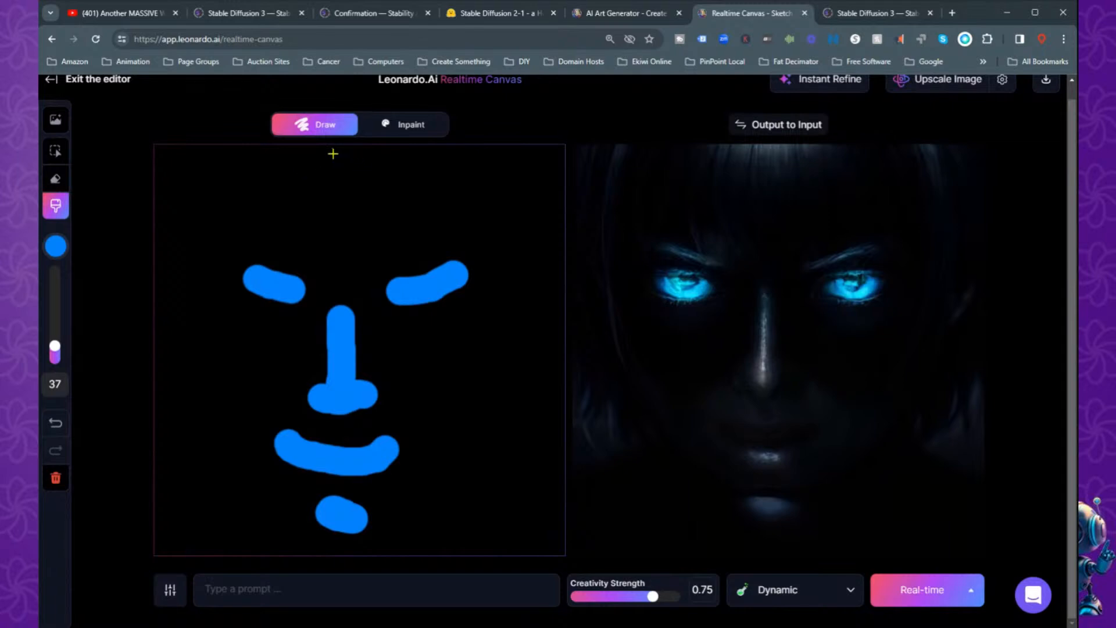
pyautogui.moveTo(333, 153)
pyautogui.mouseDown()
pyautogui.moveTo(301, 179)
pyautogui.moveTo(352, 191)
pyautogui.moveTo(372, 175)
pyautogui.moveTo(399, 178)
pyautogui.mouseUp()
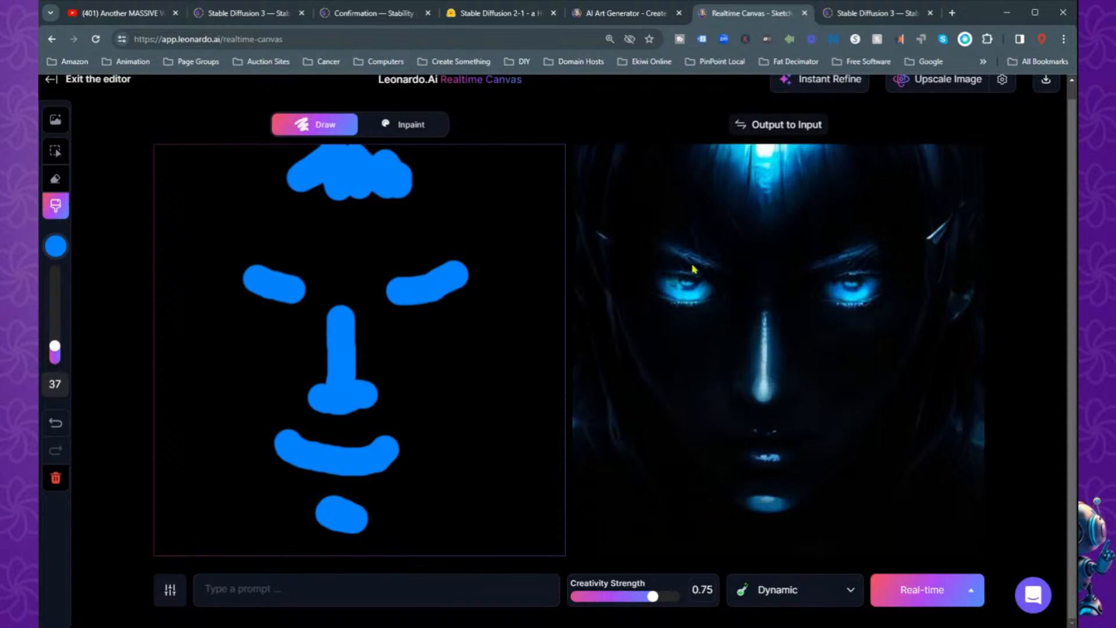
# - Reset the canvas and paint a simple blue bicycle with two round wheels, a frame and handlebars
pyautogui.click(56, 478)
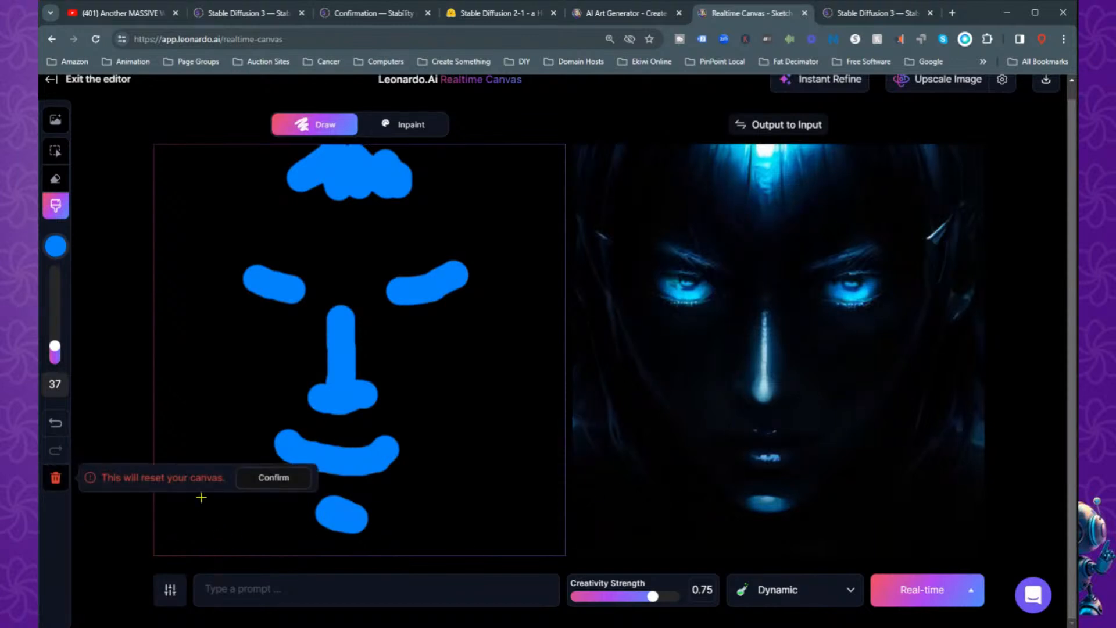
pyautogui.click(275, 478)
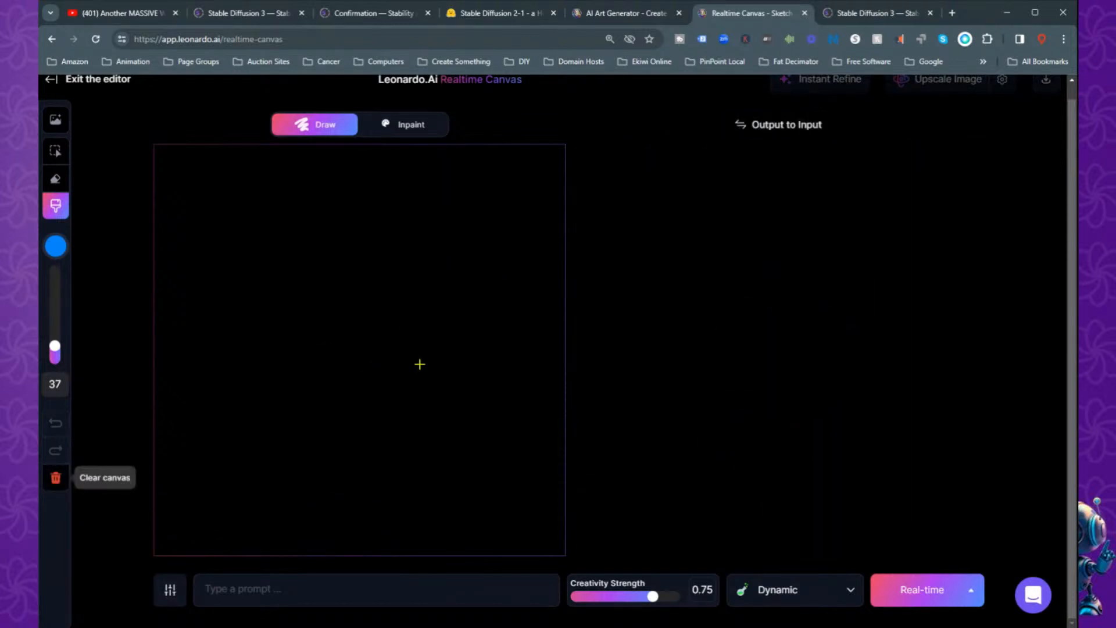
pyautogui.moveTo(227, 366)
pyautogui.mouseDown()
pyautogui.moveTo(197, 372)
pyautogui.moveTo(228, 424)
pyautogui.moveTo(266, 399)
pyautogui.moveTo(206, 352)
pyautogui.mouseUp()
pyautogui.moveTo(423, 362)
pyautogui.mouseDown()
pyautogui.moveTo(391, 404)
pyautogui.moveTo(453, 422)
pyautogui.moveTo(460, 375)
pyautogui.moveTo(399, 361)
pyautogui.mouseUp()
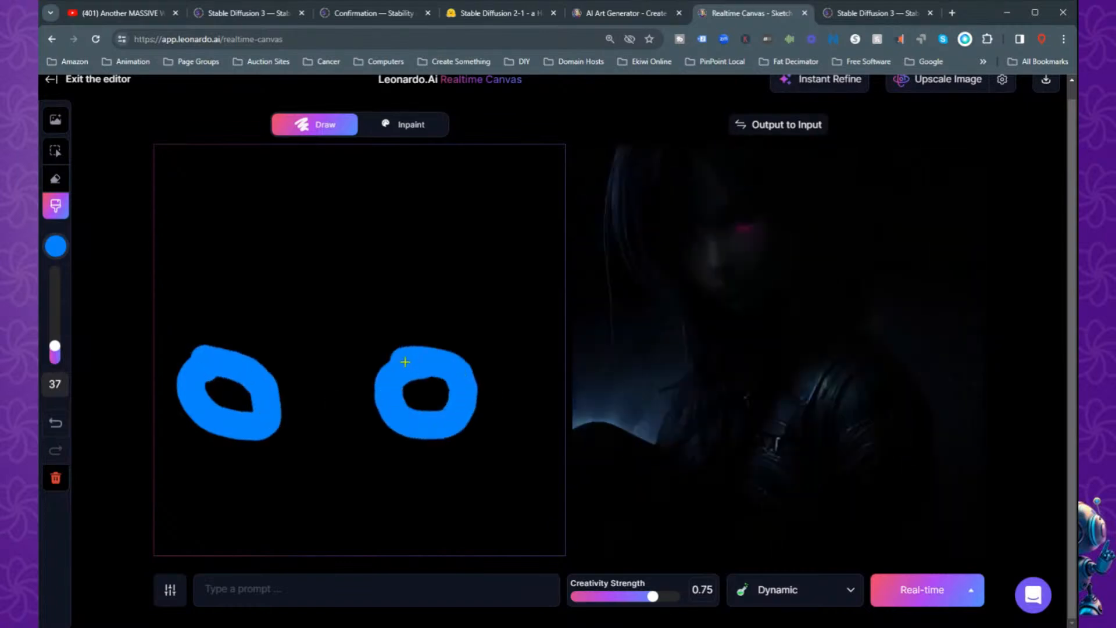
pyautogui.moveTo(279, 399)
pyautogui.mouseDown()
pyautogui.moveTo(403, 403)
pyautogui.moveTo(356, 310)
pyautogui.mouseUp()
pyautogui.moveTo(265, 375); pyautogui.dragTo(394, 356)
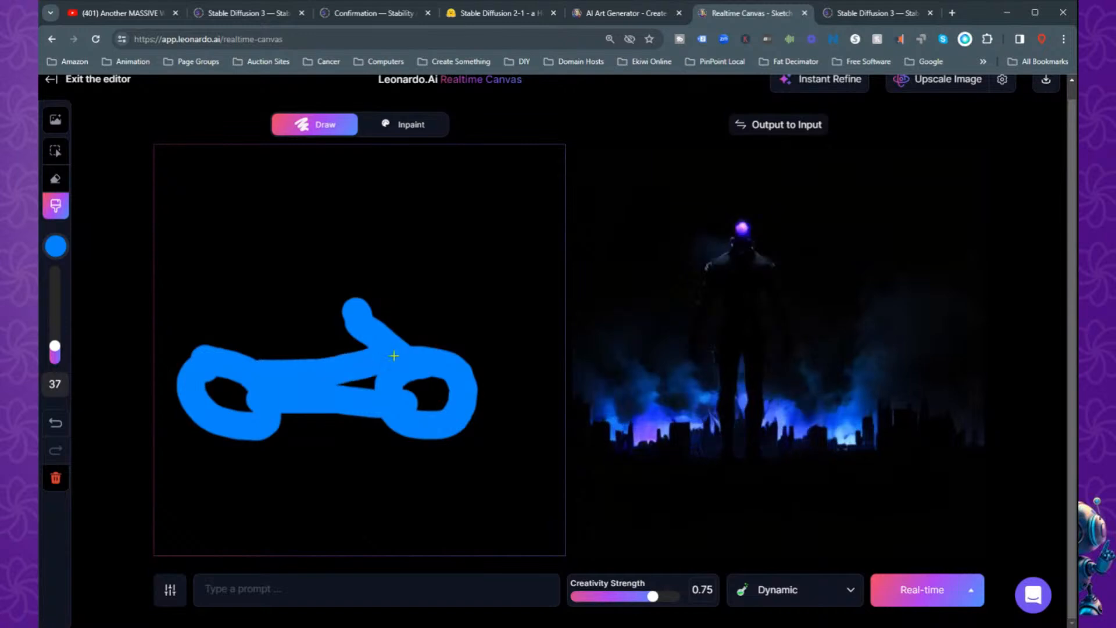
pyautogui.moveTo(307, 308); pyautogui.dragTo(388, 312)
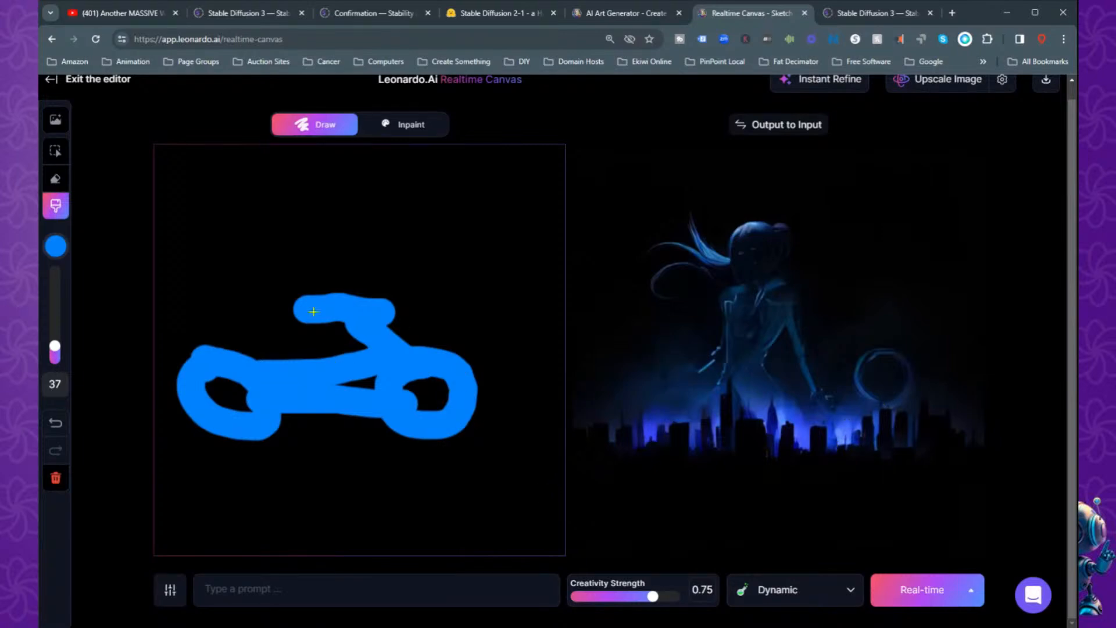
pyautogui.moveTo(376, 309); pyautogui.dragTo(410, 288)
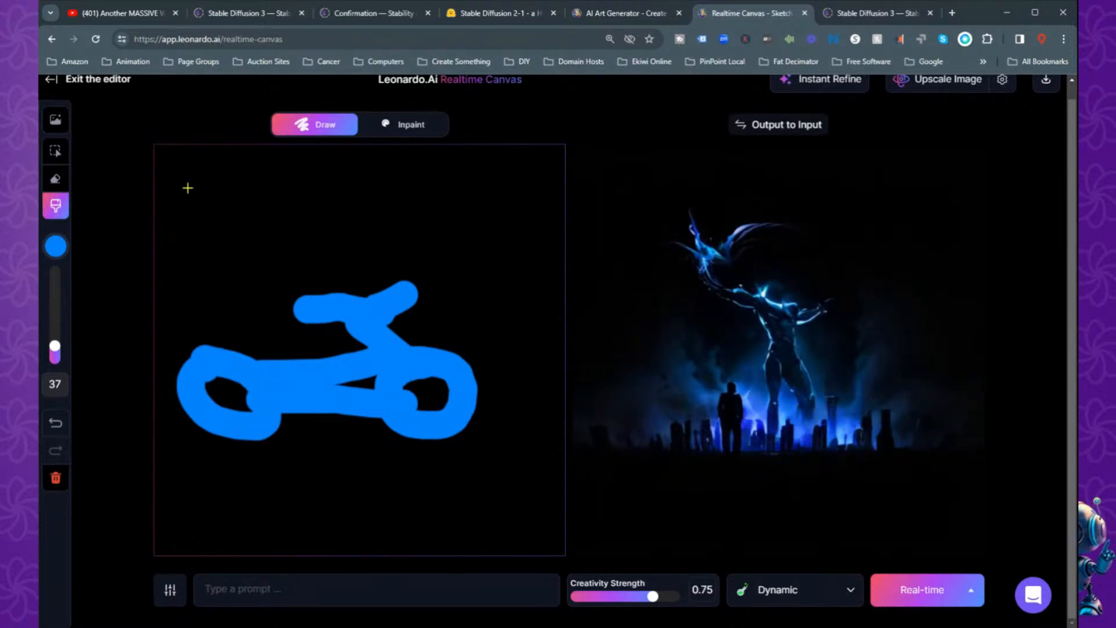
# - Erase the bicycle's wheels and frame with the eraser, leaving only the handlebars
pyautogui.click(55, 179)
pyautogui.moveTo(194, 342)
pyautogui.mouseDown()
pyautogui.moveTo(221, 356)
pyautogui.moveTo(351, 371)
pyautogui.moveTo(450, 364)
pyautogui.moveTo(341, 365)
pyautogui.moveTo(453, 430)
pyautogui.moveTo(439, 396)
pyautogui.moveTo(453, 371)
pyautogui.mouseUp()
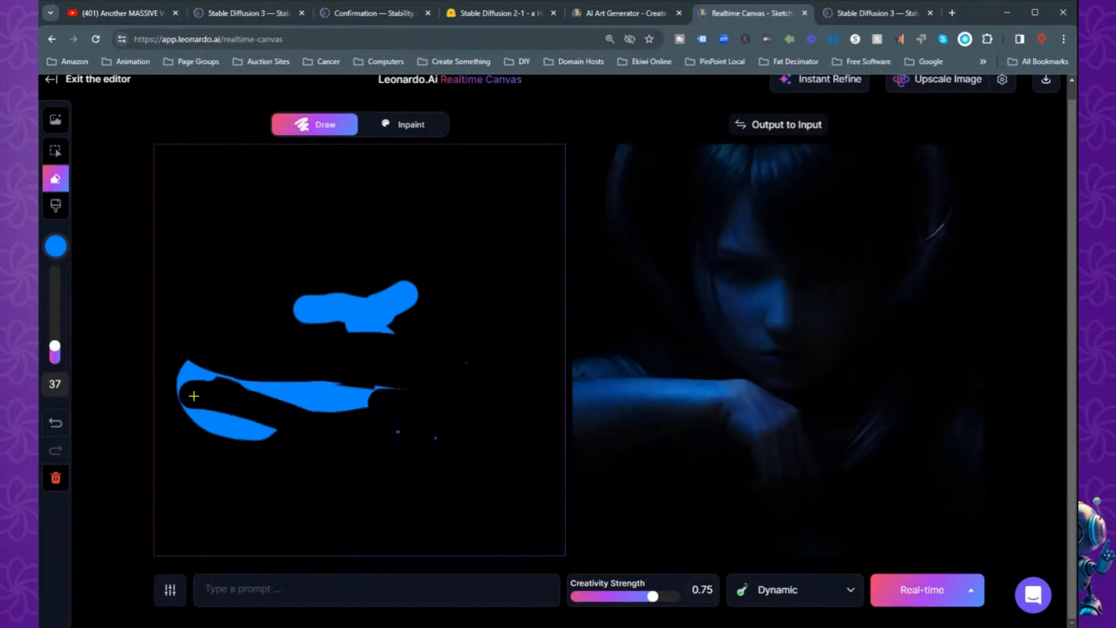
pyautogui.moveTo(192, 392)
pyautogui.mouseDown()
pyautogui.moveTo(202, 364)
pyautogui.moveTo(241, 415)
pyautogui.moveTo(236, 437)
pyautogui.moveTo(366, 394)
pyautogui.moveTo(240, 395)
pyautogui.moveTo(377, 405)
pyautogui.moveTo(392, 443)
pyautogui.moveTo(453, 443)
pyautogui.mouseUp()
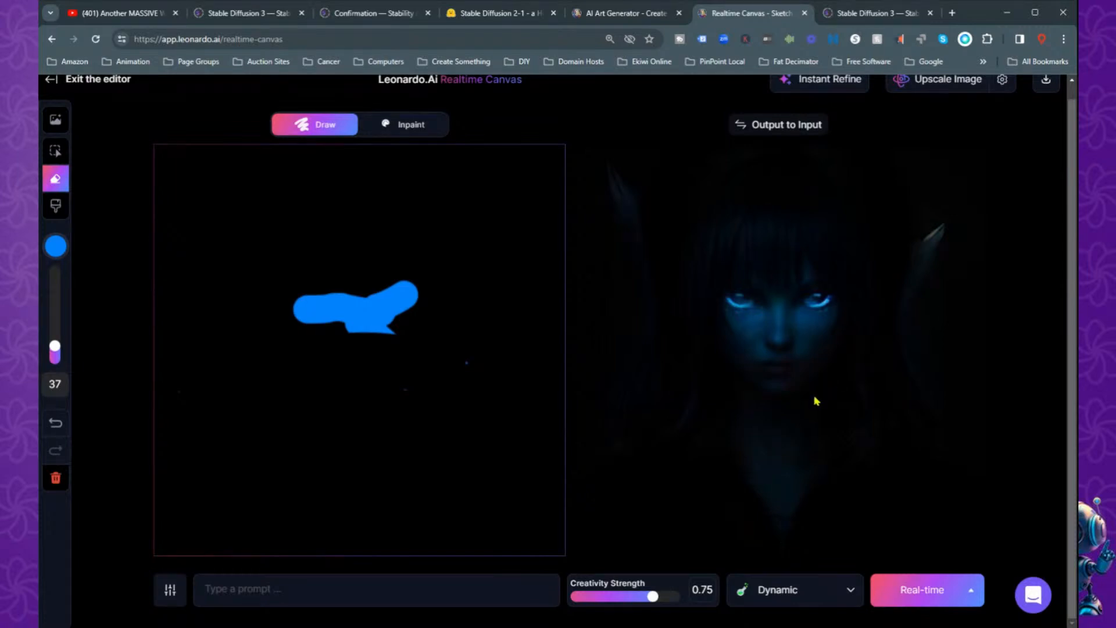
# - Exit Realtime Canvas, open the Realtime Generation tool and look at the seed options
pyautogui.click(50, 81)
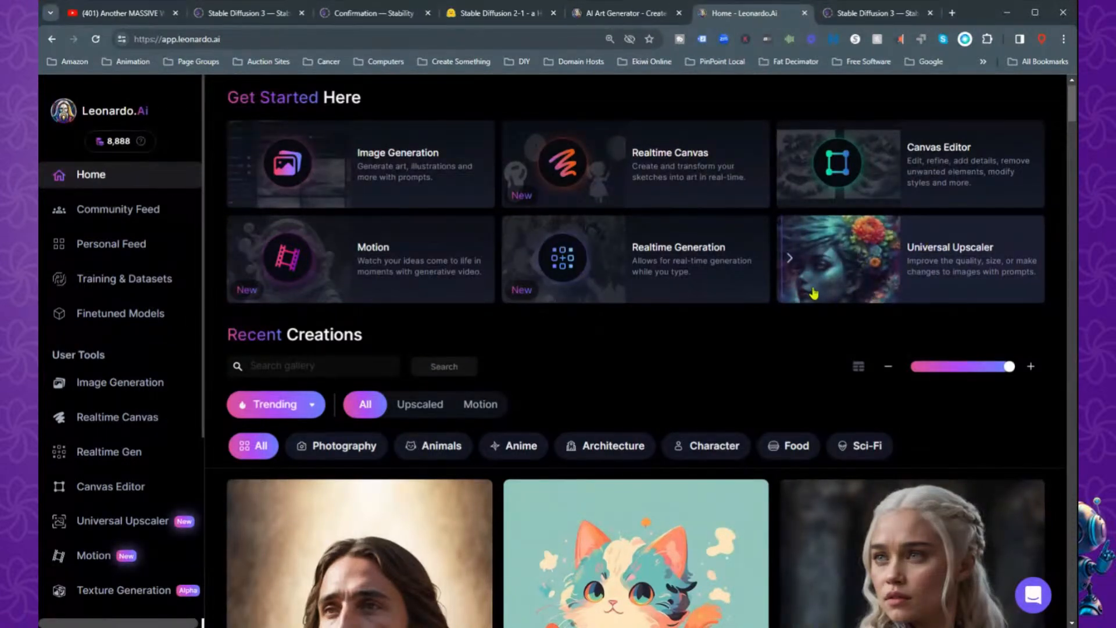
pyautogui.click(692, 279)
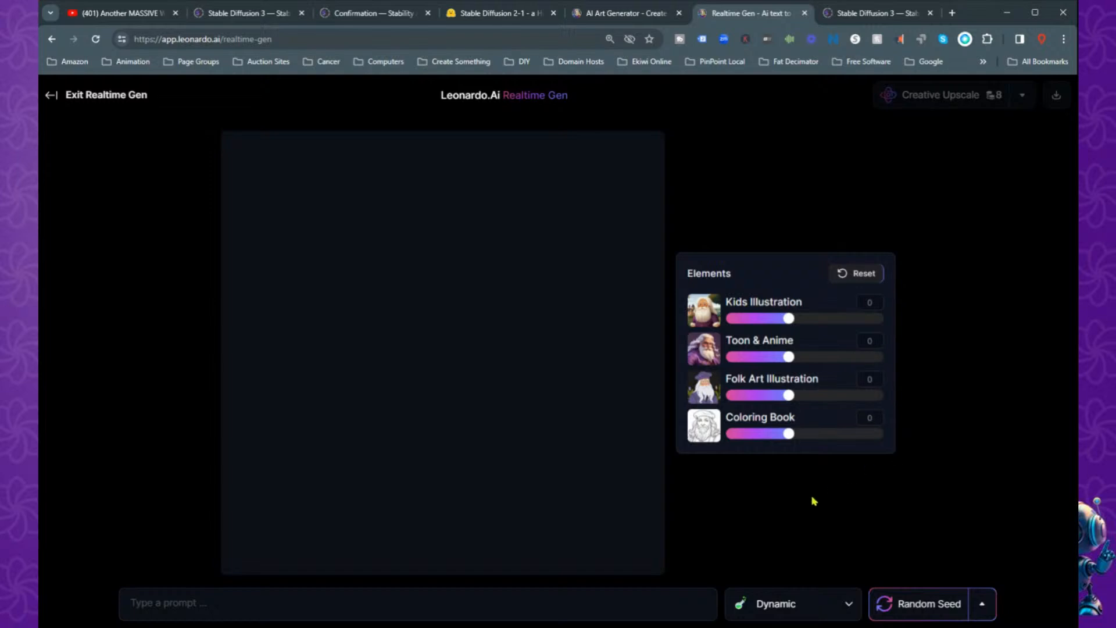
pyautogui.click(986, 605)
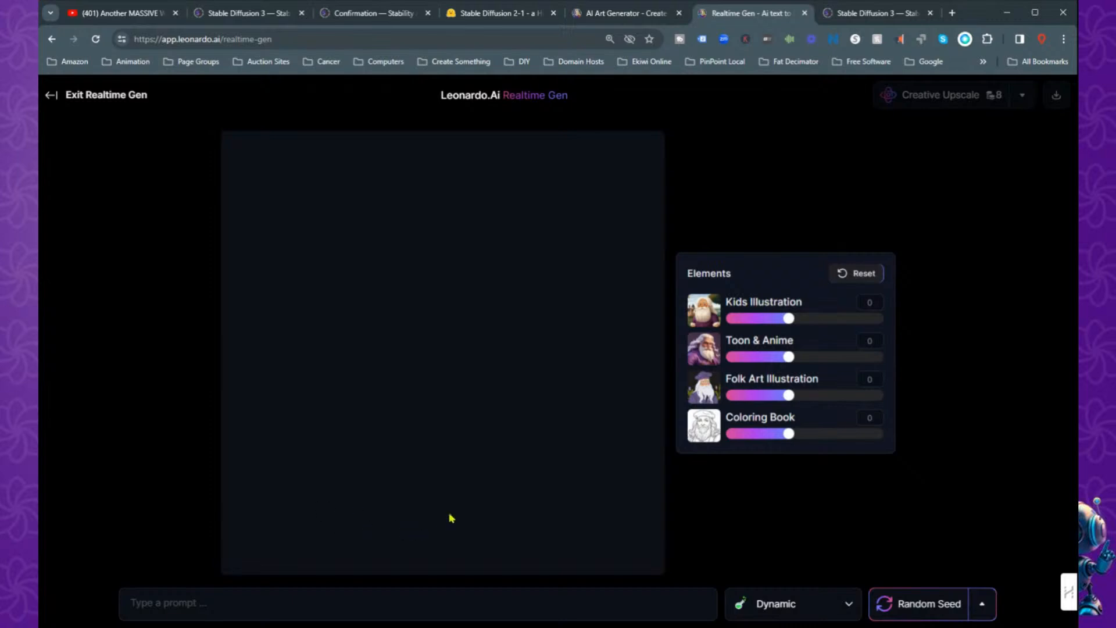
# - Enter the realtime generation prompt "Hello Kitty on the moon"
pyautogui.click(238, 615)
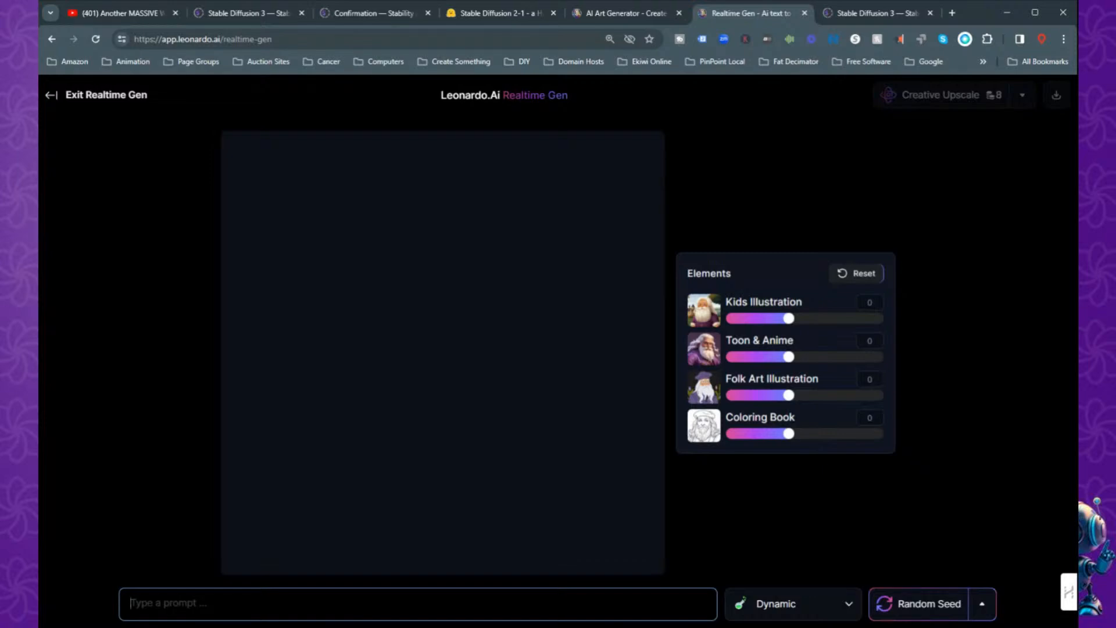
pyautogui.write('Hel')
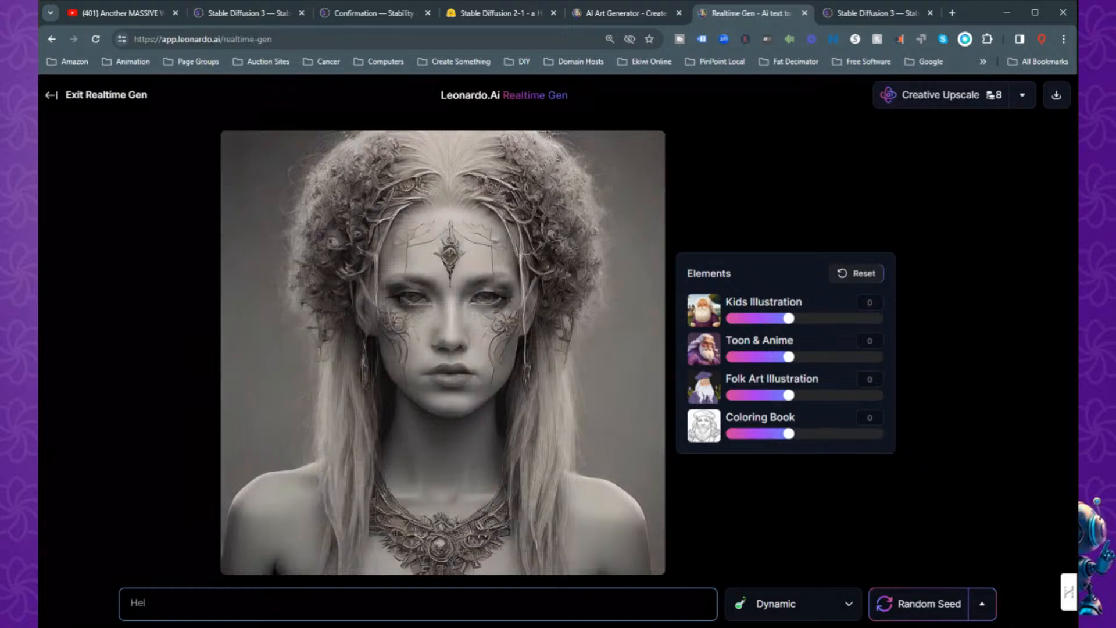
pyautogui.write('lo Kitty')
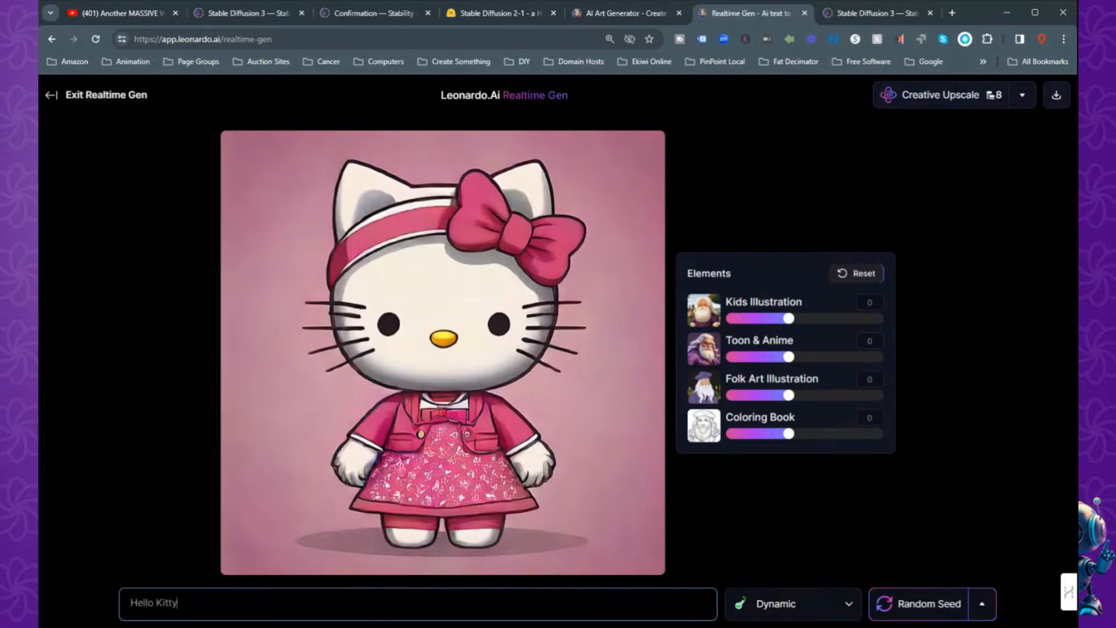
pyautogui.write('on t')
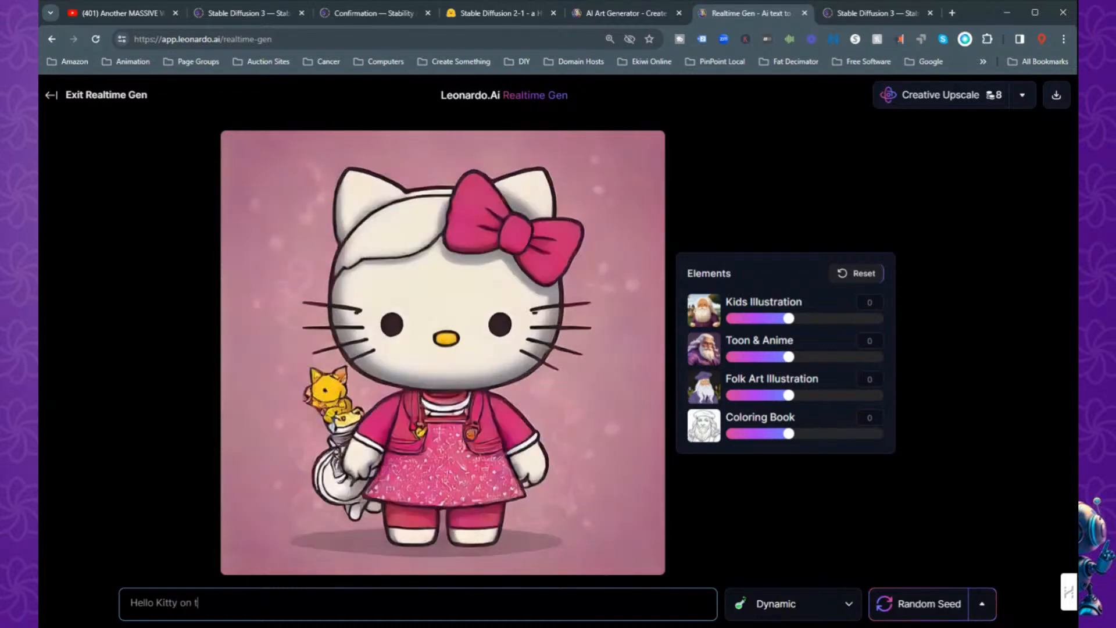
pyautogui.write('he moon')
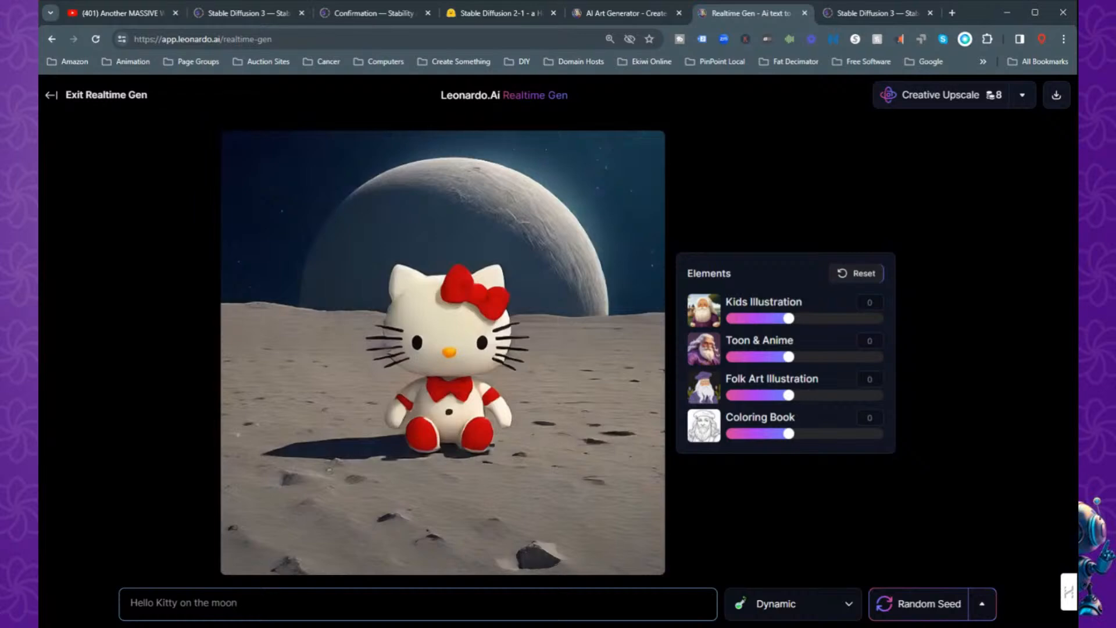
# - Extend the Hello Kitty prompt with "enjoying a glass of wine"
pyautogui.write('hav')
pyautogui.press('BackSpace')
pyautogui.press('BackSpace')
pyautogui.press('BackSpace')
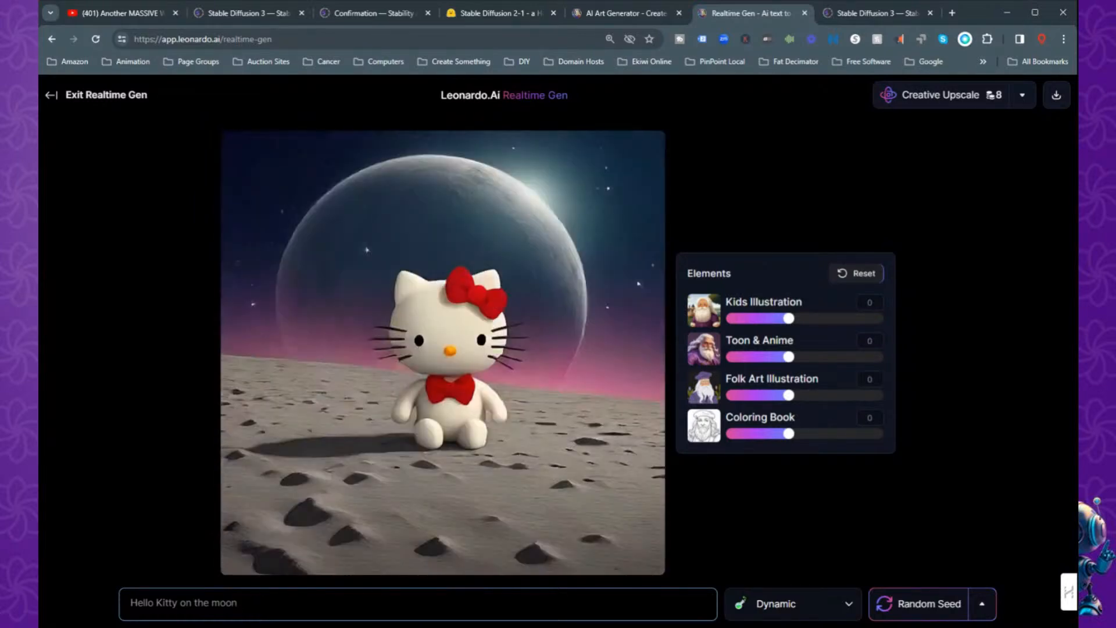
pyautogui.write('enjoy')
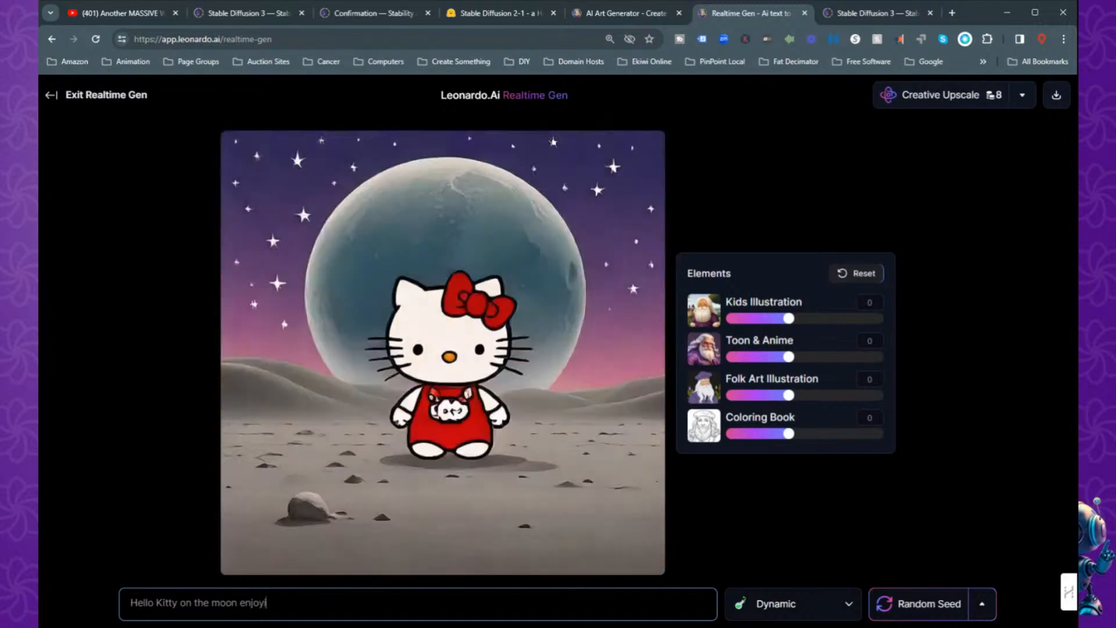
pyautogui.write('ing a ')
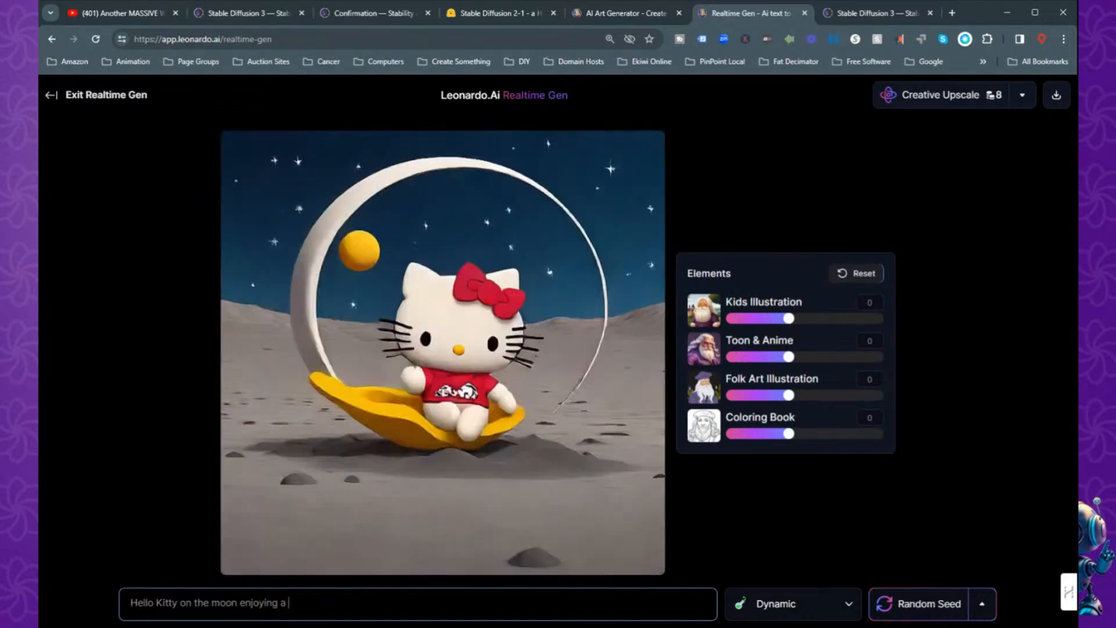
pyautogui.write('glass')
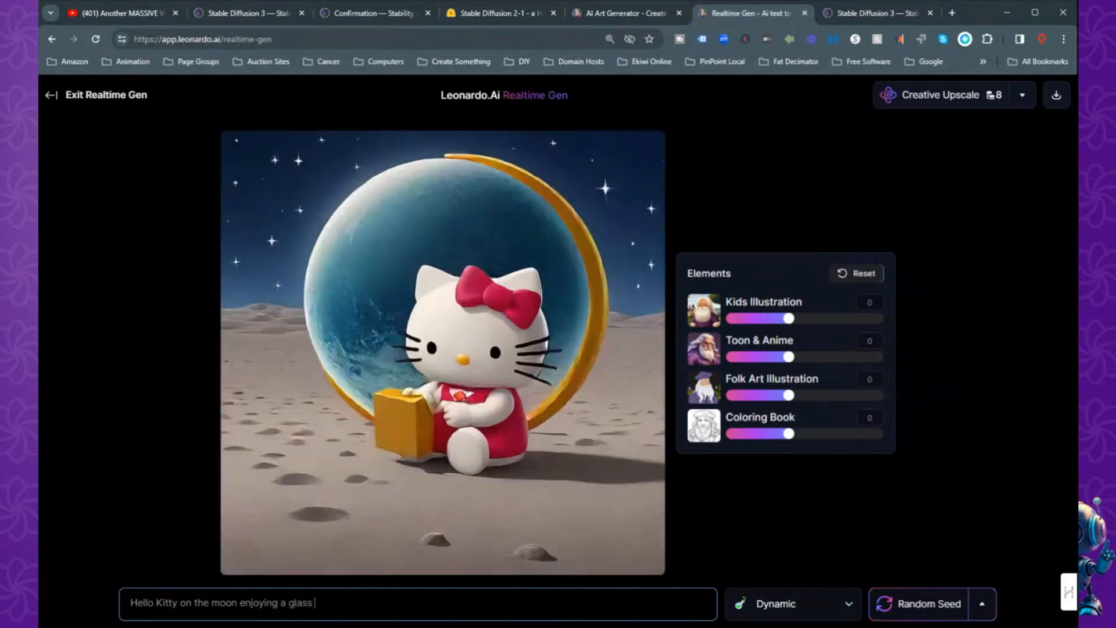
pyautogui.write(' of wine')
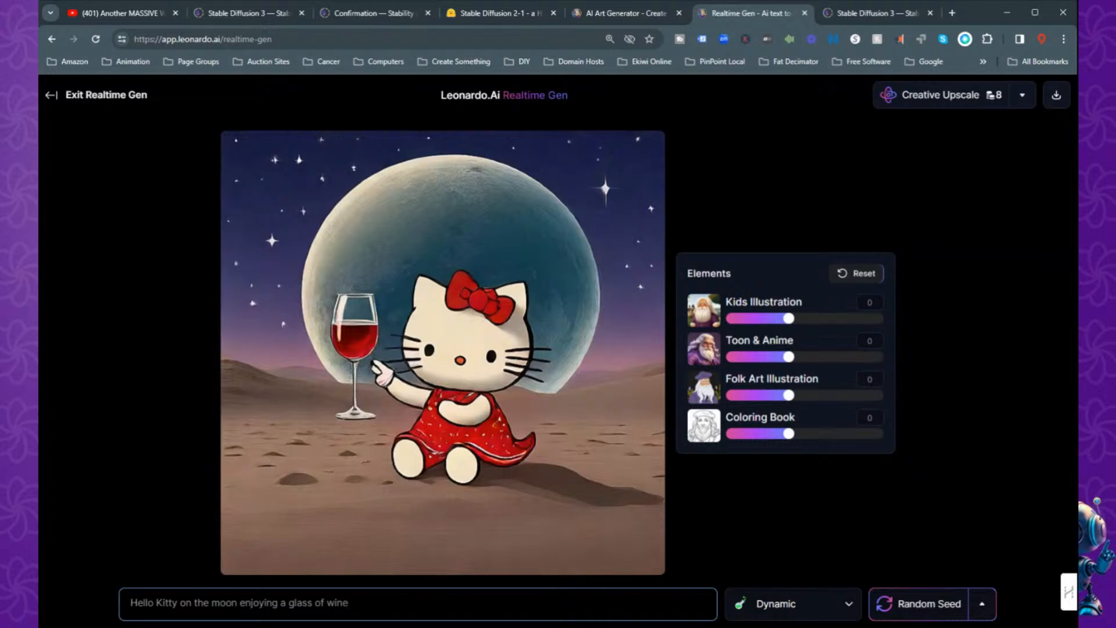
# - Add a second sentence to the prompt: "Hello is riding a bicycle"
pyautogui.write('. He')
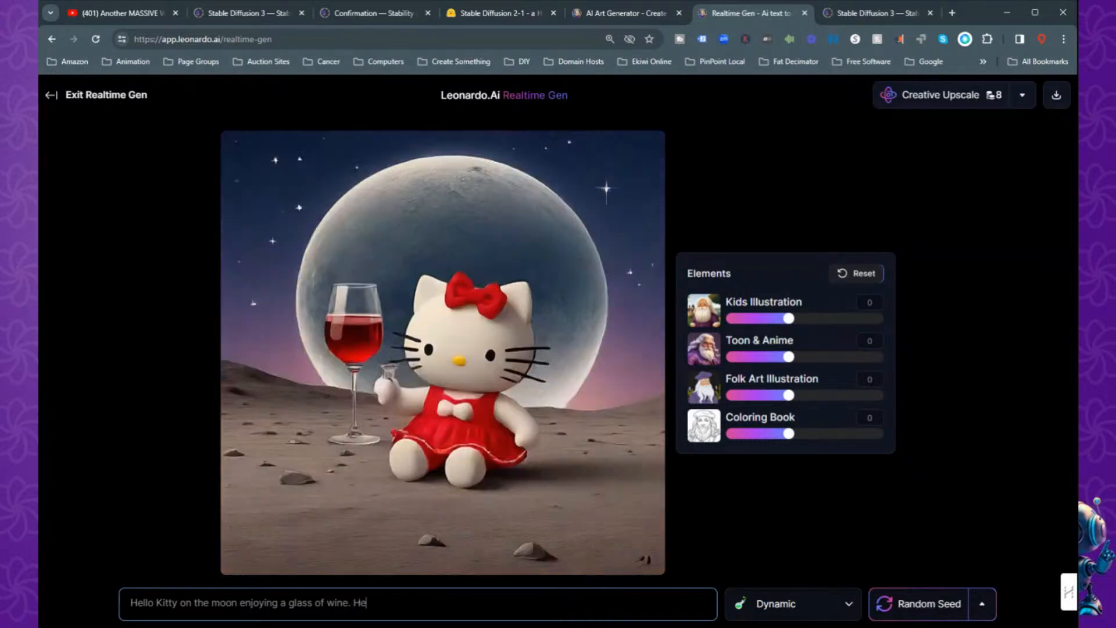
pyautogui.write('llo is ')
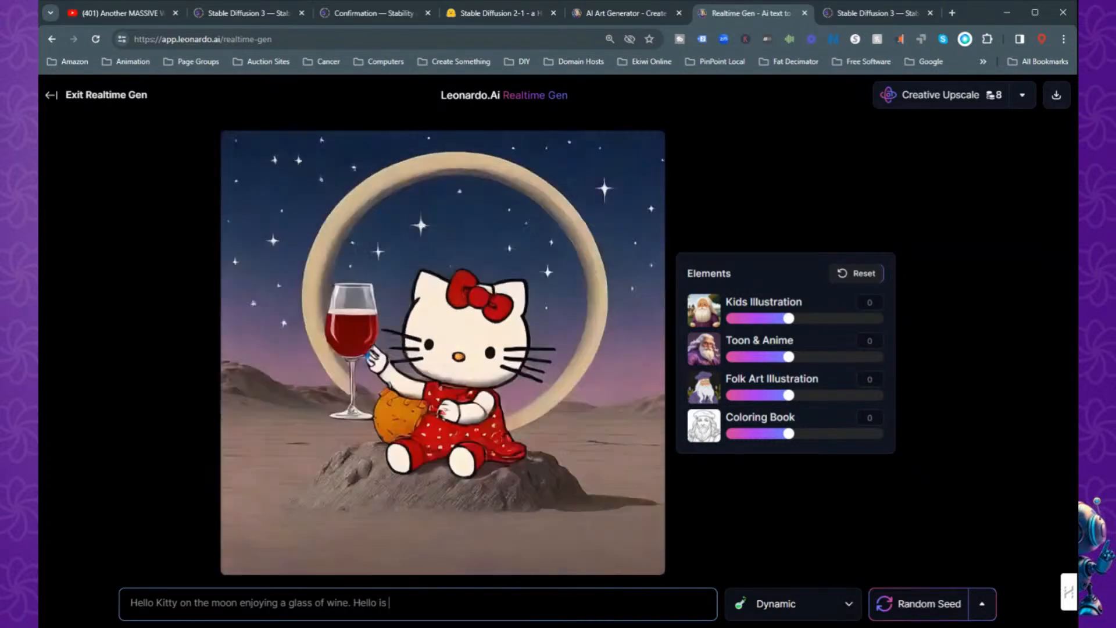
pyautogui.write('riding ')
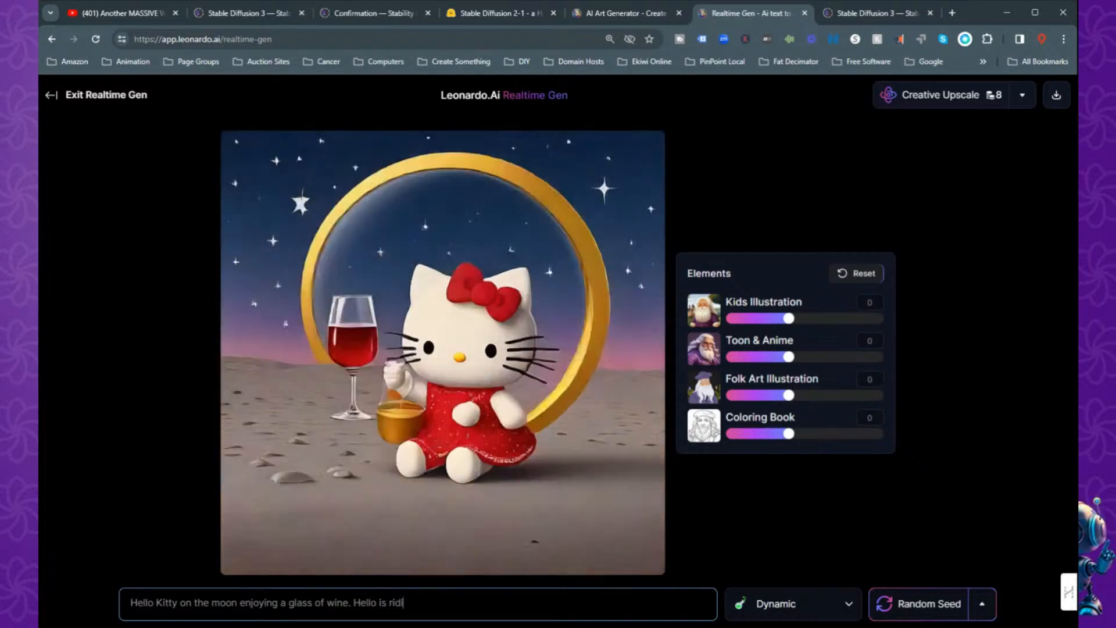
pyautogui.write('a')
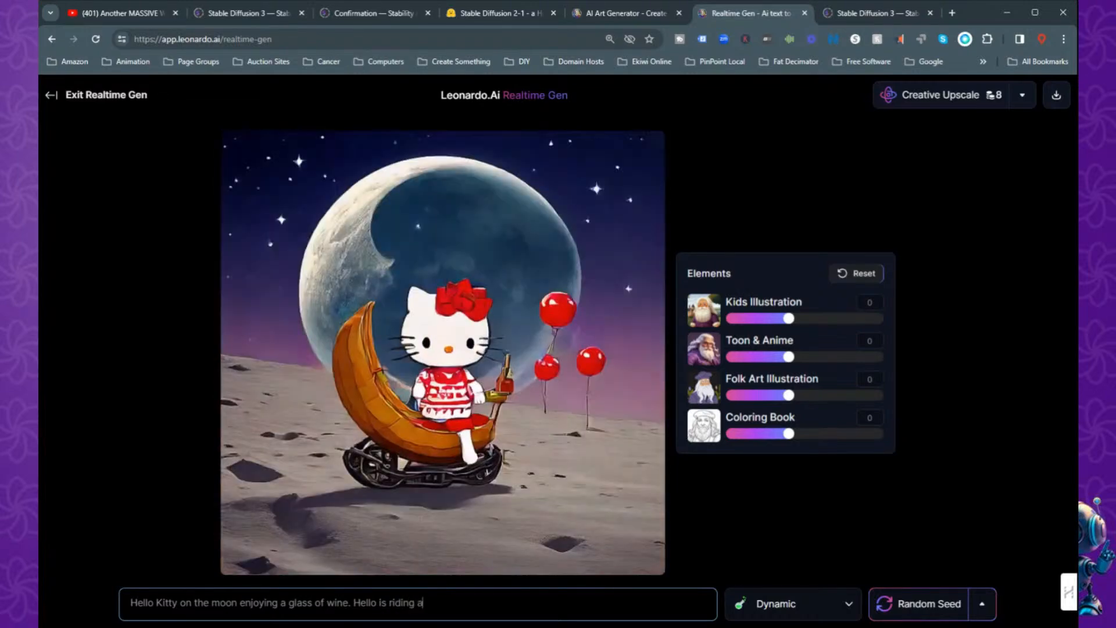
pyautogui.write(' bicycle')
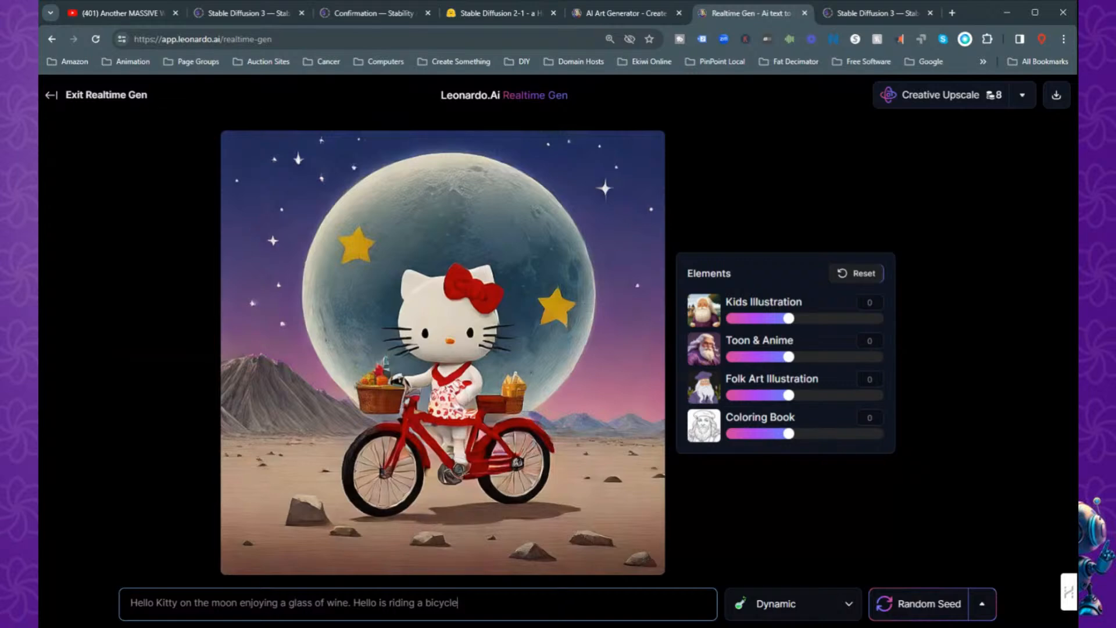
# - Continue the bicycle sentence in the prompt with "and she comes an easter bunny"
pyautogui.write('and ')
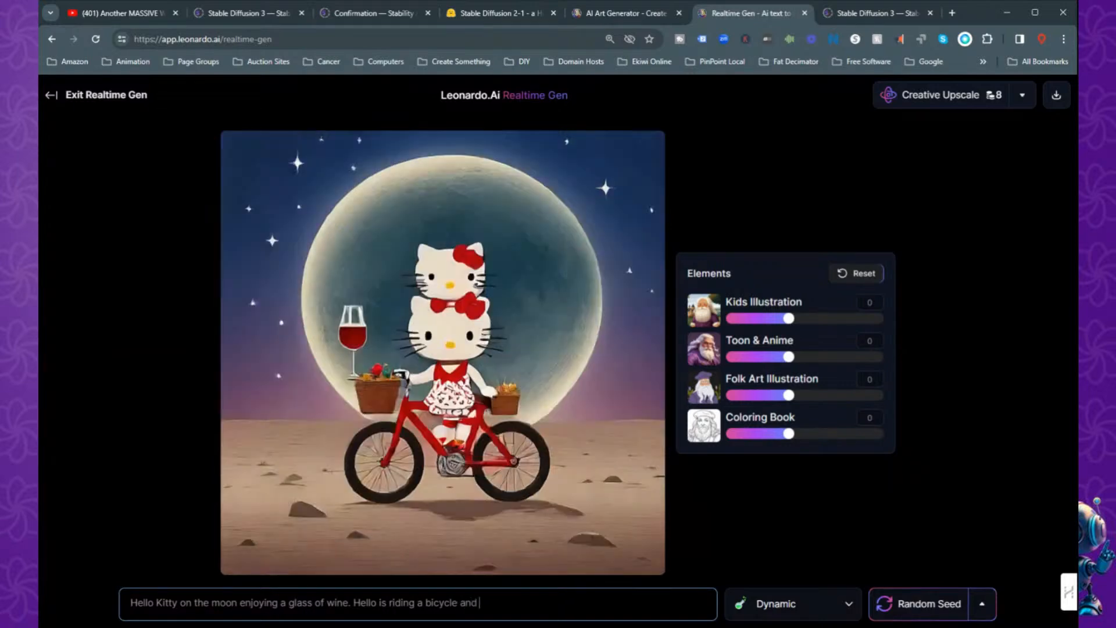
pyautogui.write('shecord')
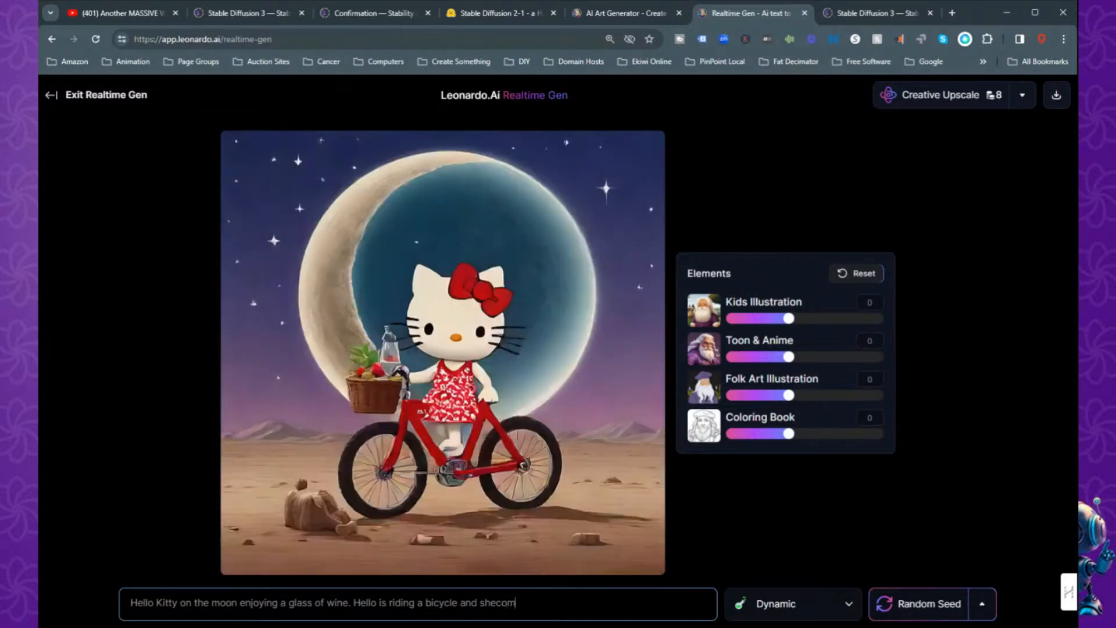
pyautogui.press('BackSpace')
pyautogui.press('BackSpace')
pyautogui.press('BackSpace')
pyautogui.press('BackSpace')
pyautogui.write('come')
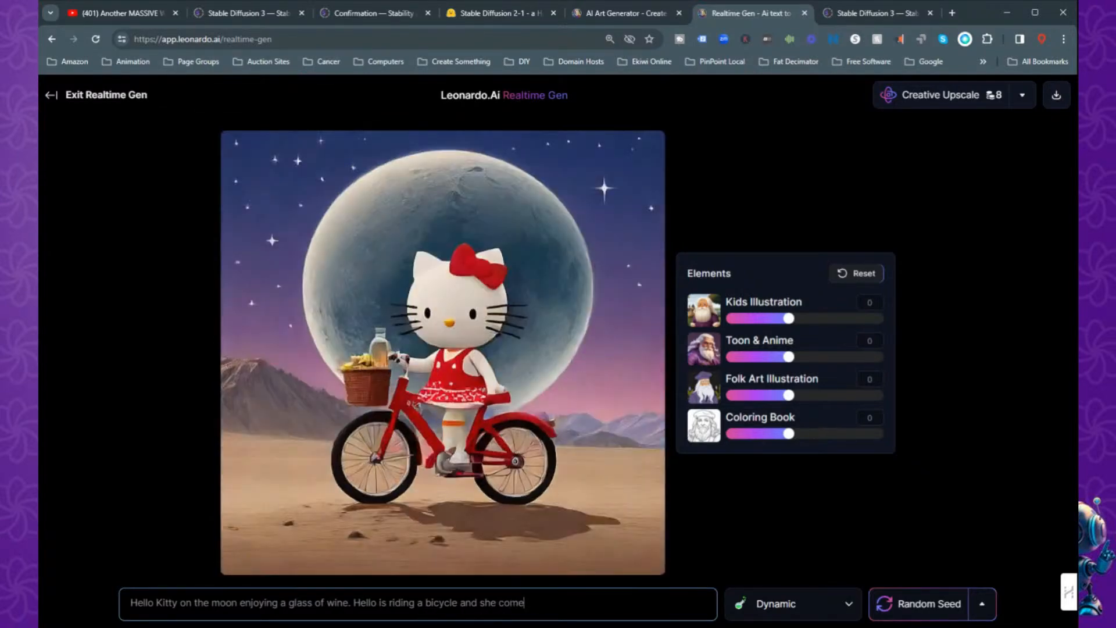
pyautogui.write('s an ')
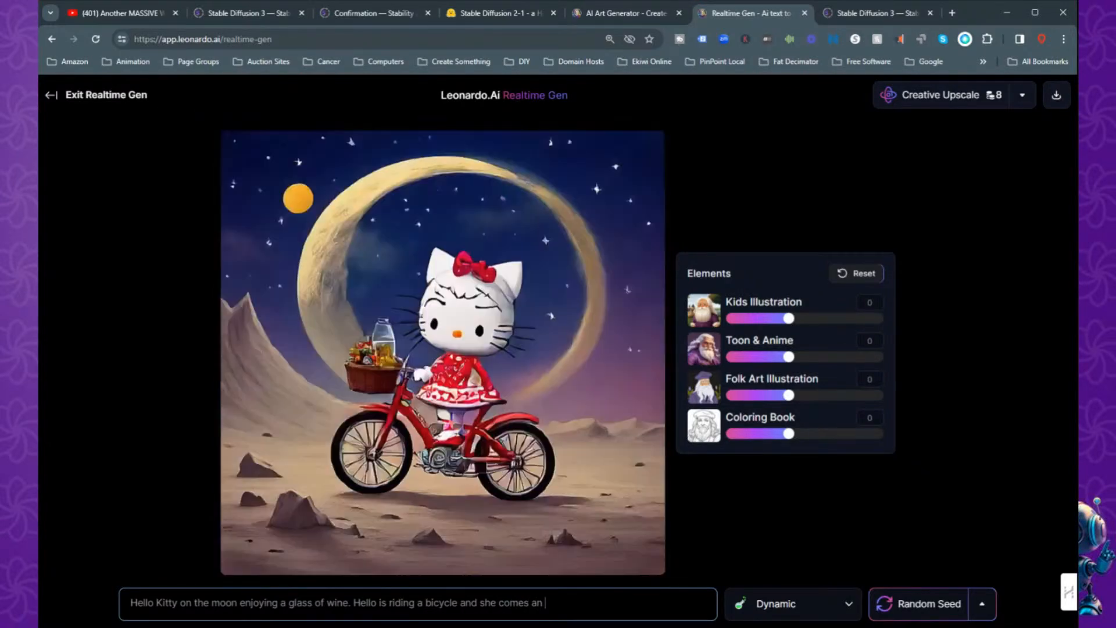
pyautogui.write('easter')
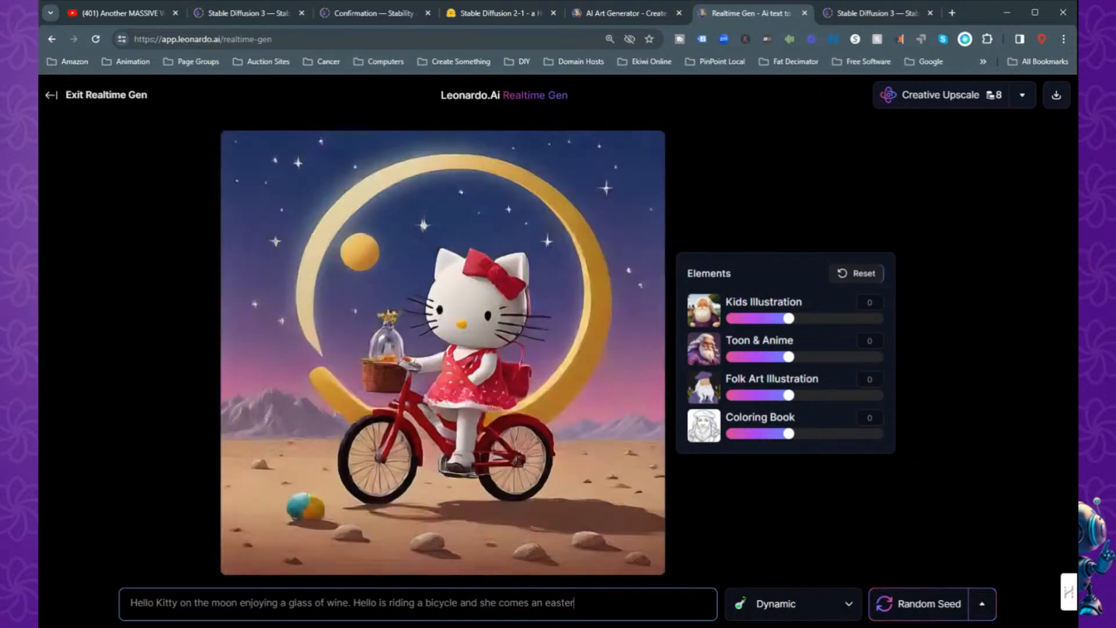
pyautogui.write(' bunny')
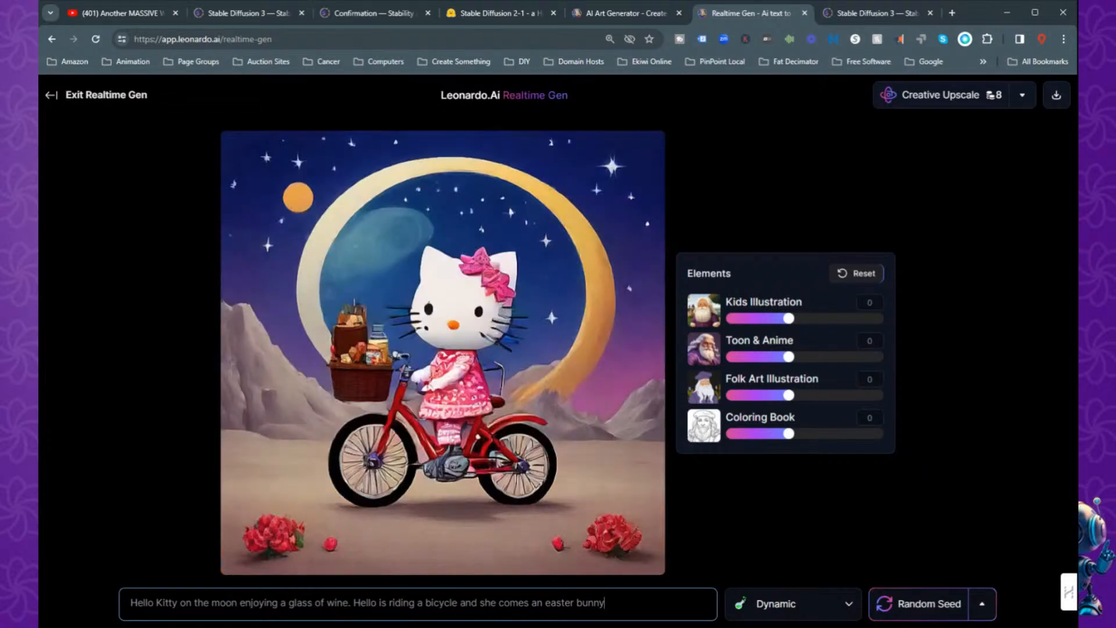
# - Replace "bunny" with "egg" at the end of the prompt and select the whole prompt text
pyautogui.press('BackSpace')
pyautogui.press('BackSpace')
pyautogui.press('BackSpace')
pyautogui.press('BackSpace')
pyautogui.press('BackSpace')
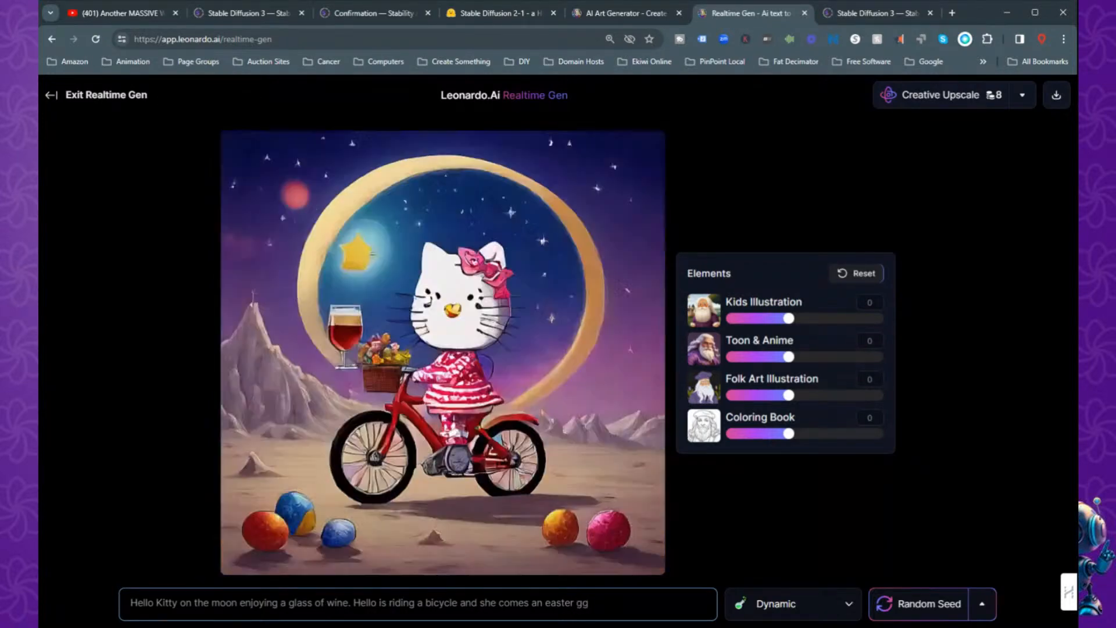
pyautogui.write('egg')
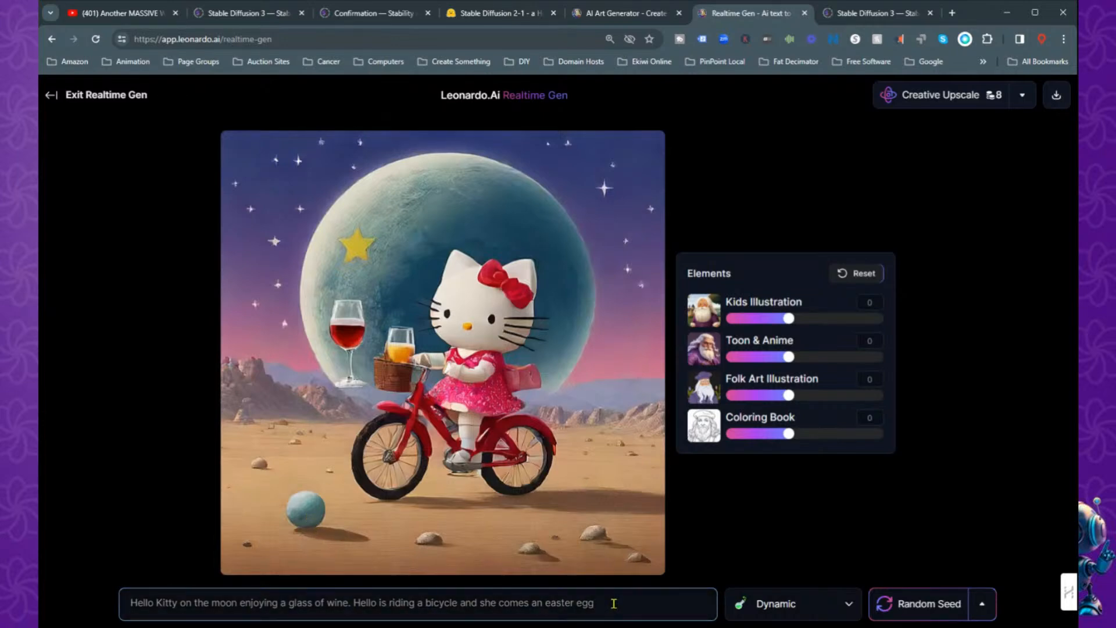
pyautogui.moveTo(608, 605); pyautogui.dragTo(127, 599)
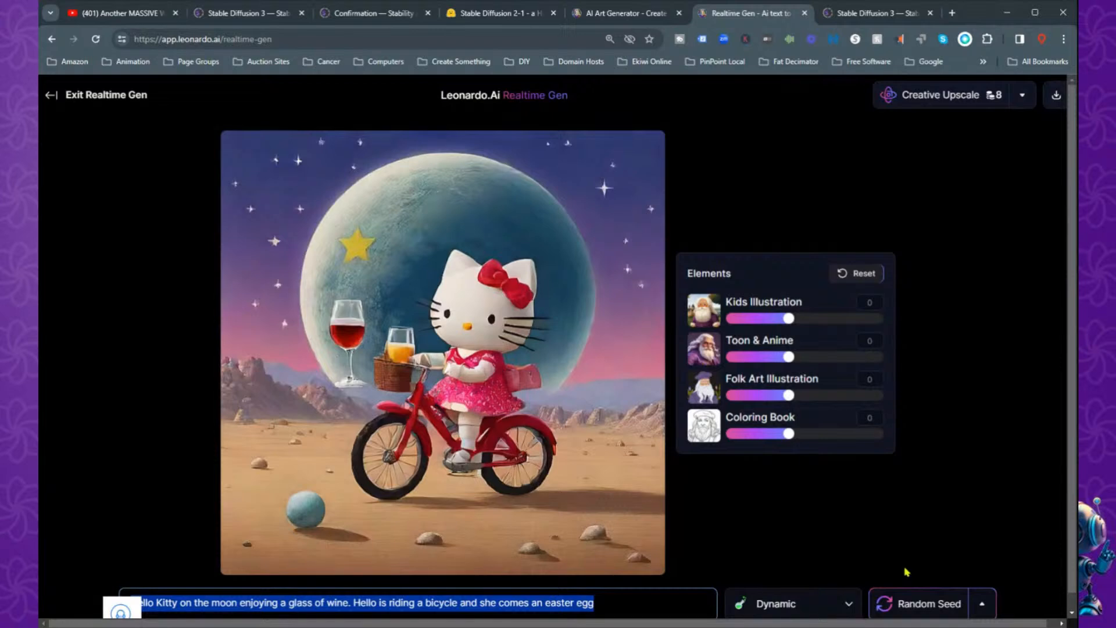
# - Copy the whole Hello Kitty prompt, clear it, and enter "create a tshirt design of" in its place
pyautogui.hotkey('ctrl', 'c')
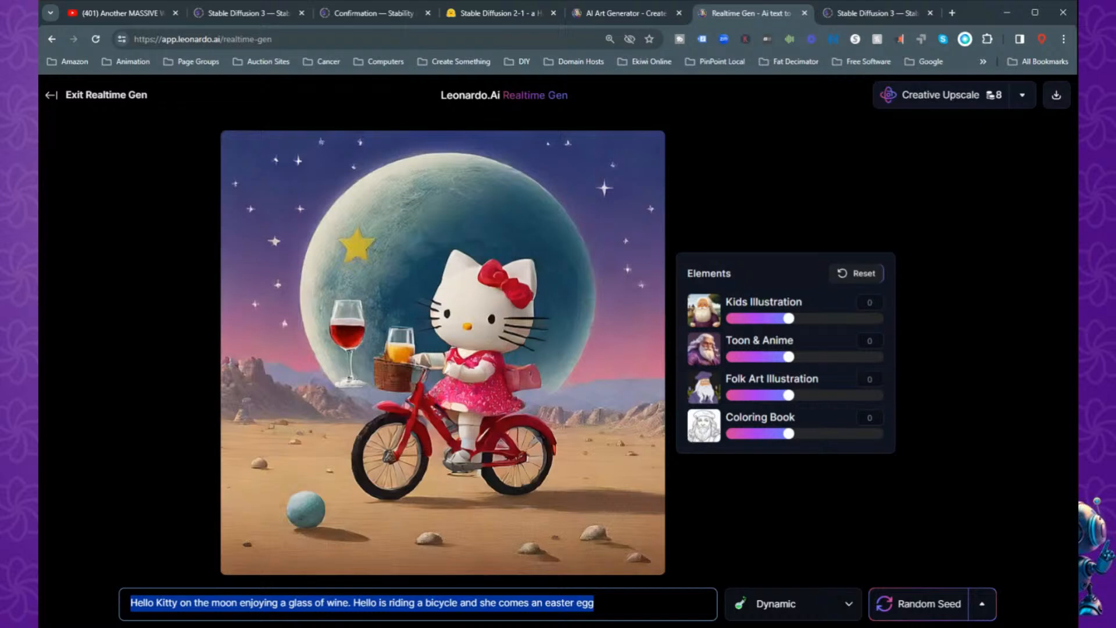
pyautogui.press('BackSpace')
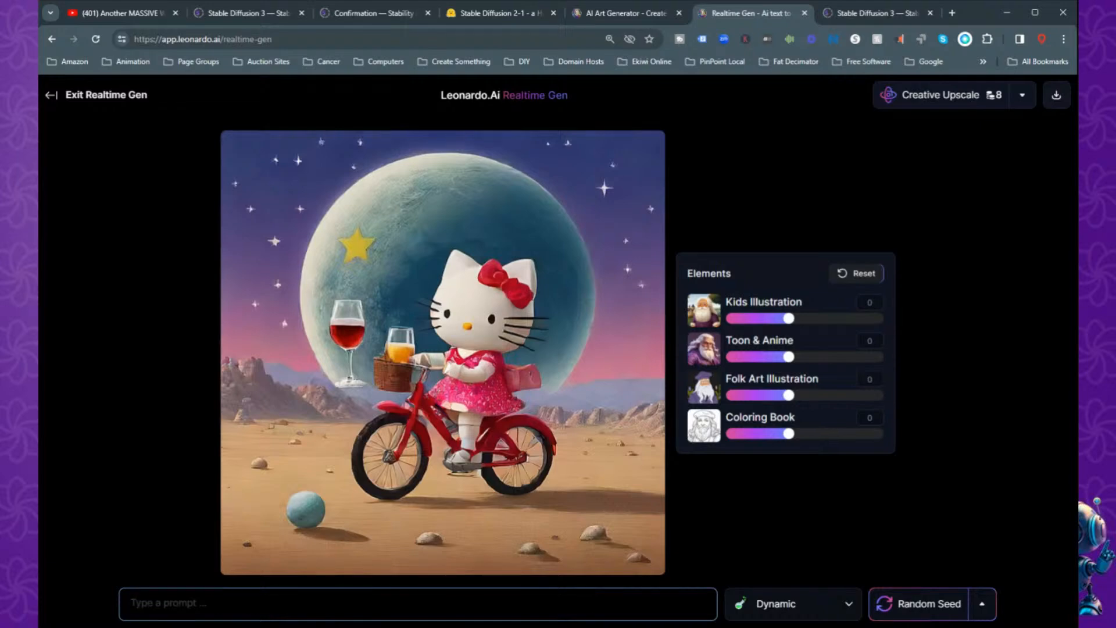
pyautogui.write('creat')
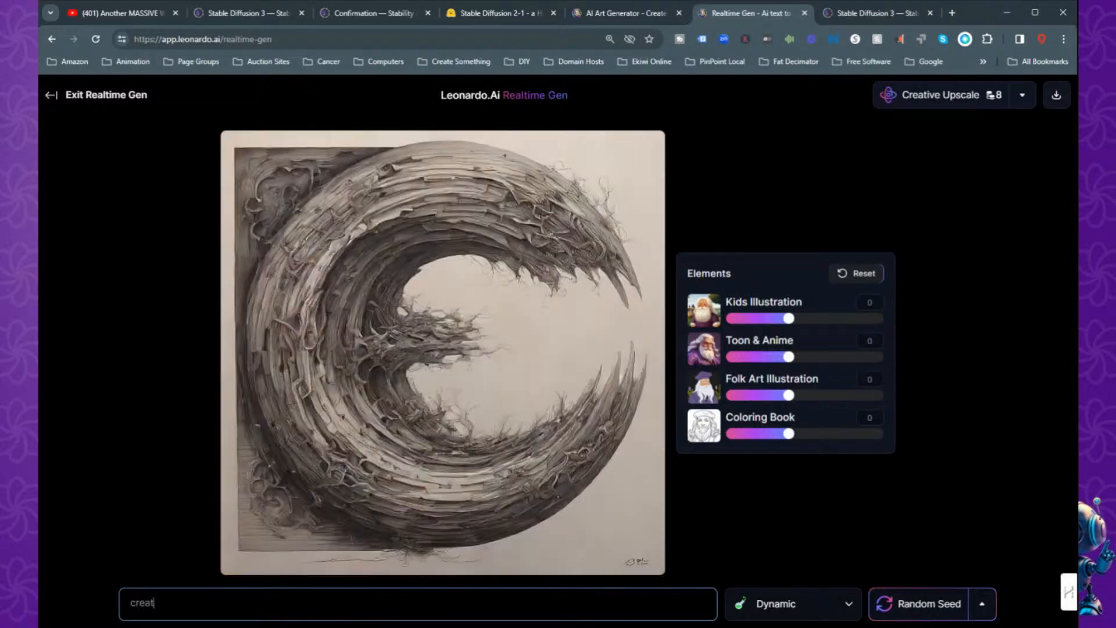
pyautogui.write('e a')
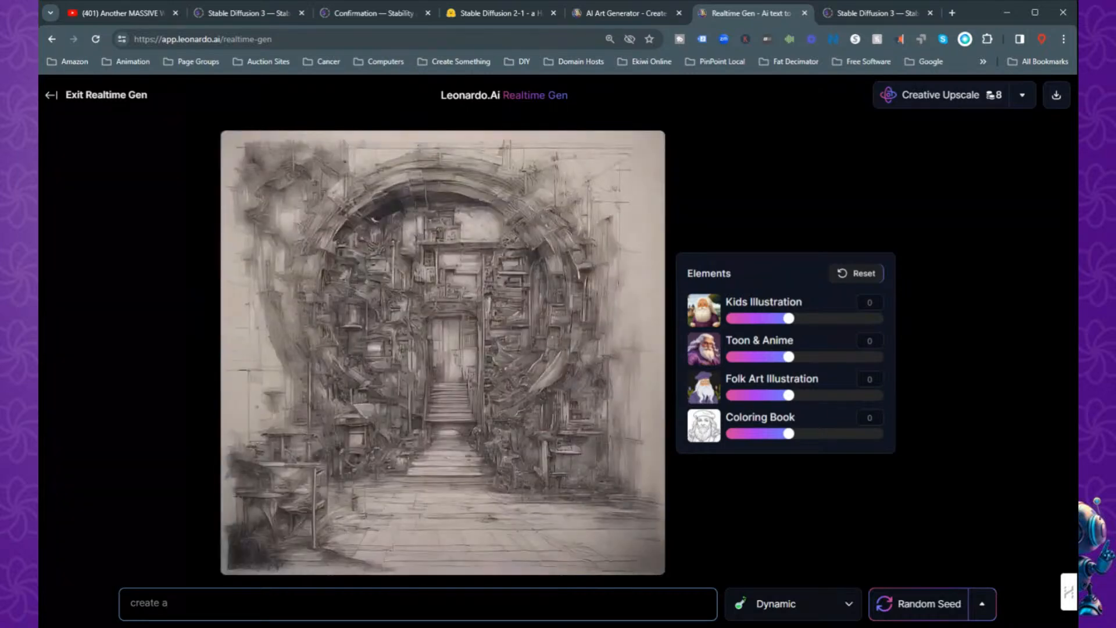
pyautogui.write(' tshir')
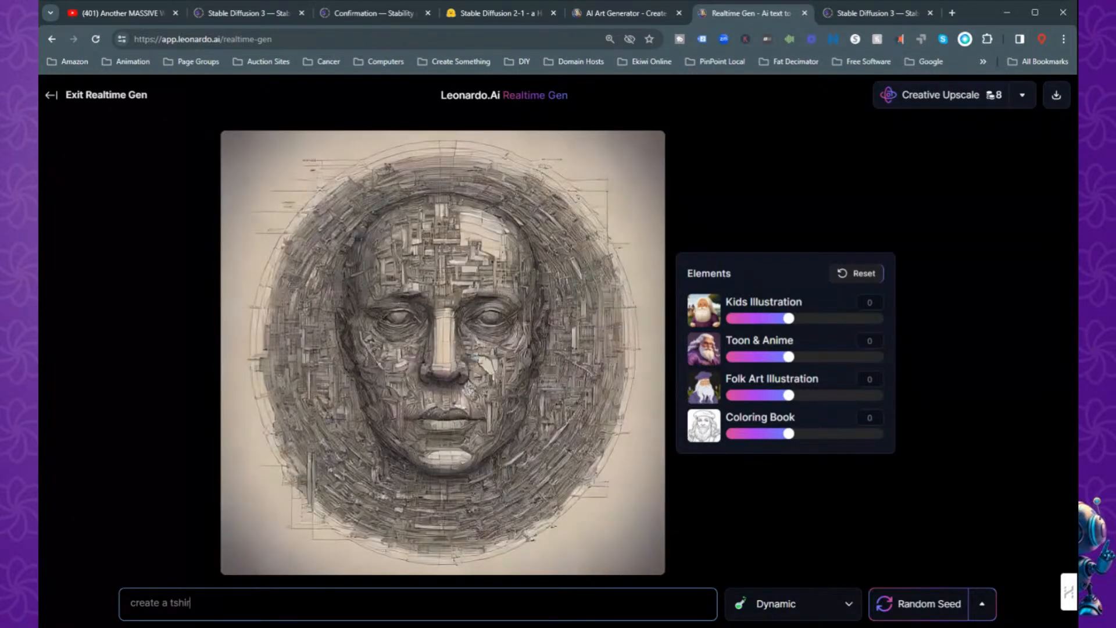
pyautogui.write('t desi')
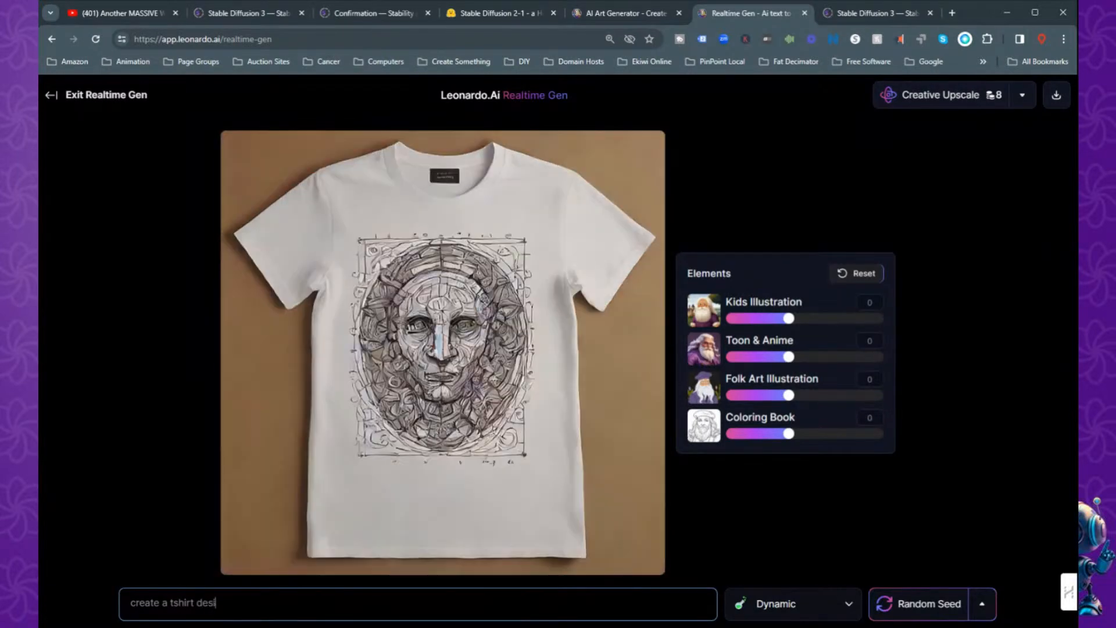
pyautogui.write('gn of')
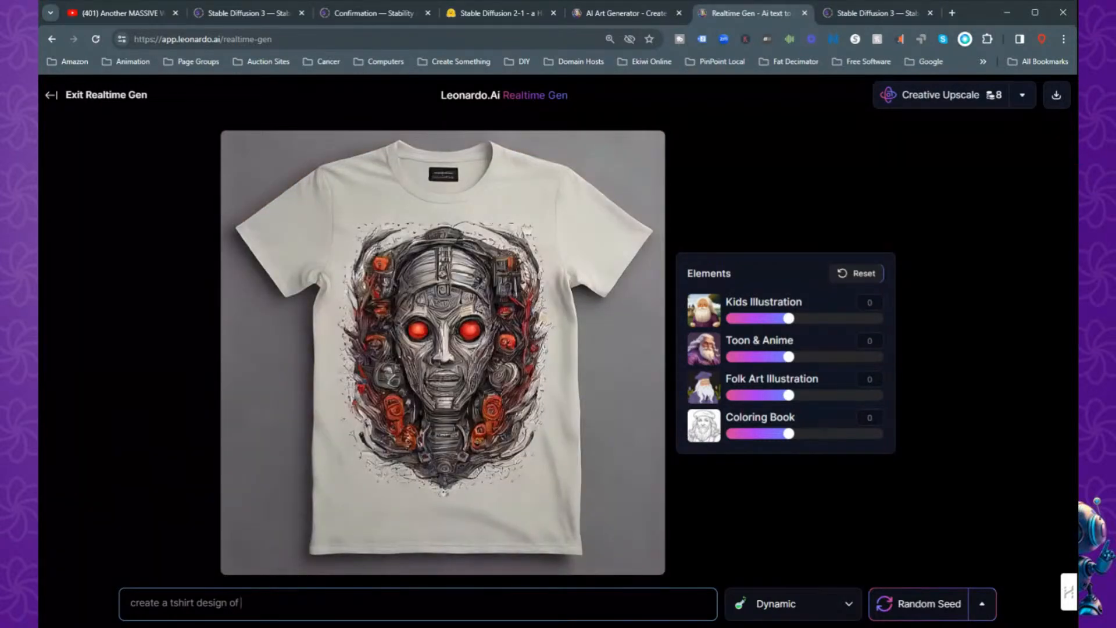
# - Reword the prompt to "create a design of a", dropping the word "tshirt"
pyautogui.press('BackSpace')
pyautogui.press('BackSpace')
pyautogui.press('BackSpace')
pyautogui.press('BackSpace')
pyautogui.press('BackSpace')
pyautogui.press('BackSpace')
pyautogui.press('BackSpace')
pyautogui.press('BackSpace')
pyautogui.press('BackSpace')
pyautogui.press('BackSpace')
pyautogui.press('BackSpace')
pyautogui.press('BackSpace')
pyautogui.press('BackSpace')
pyautogui.press('BackSpace')
pyautogui.press('BackSpace')
pyautogui.press('BackSpace')
pyautogui.write('des')
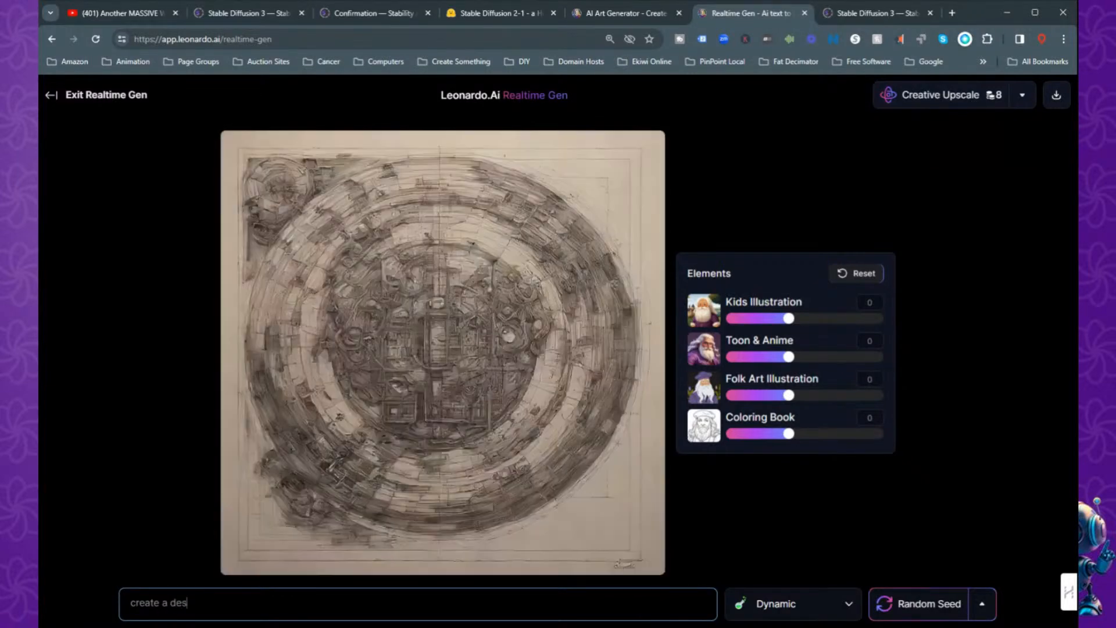
pyautogui.write('ign ')
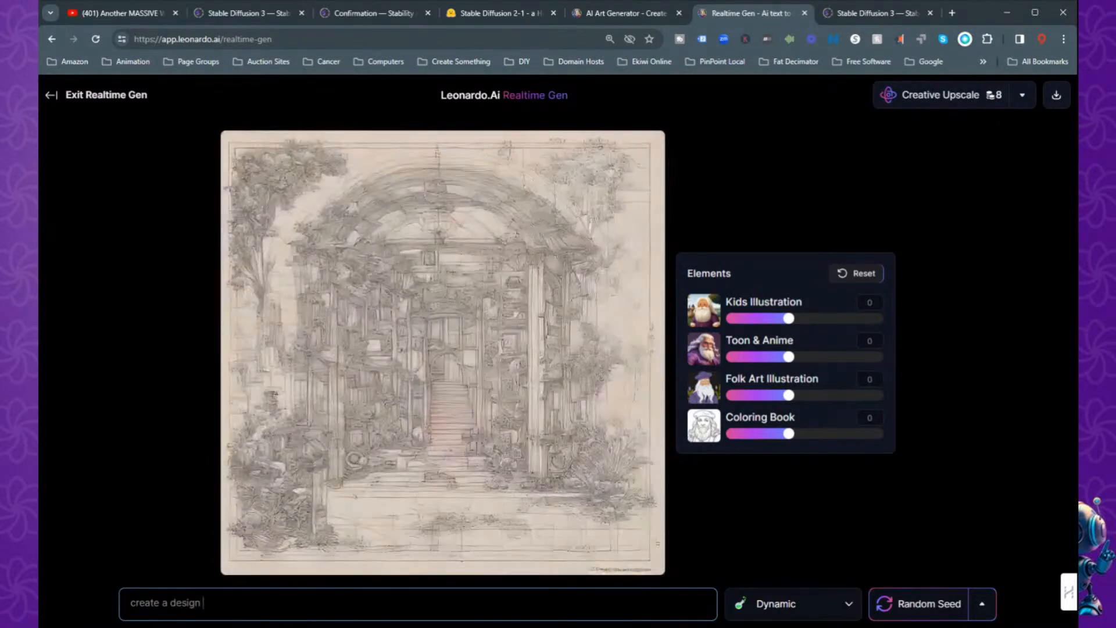
pyautogui.write('of a')
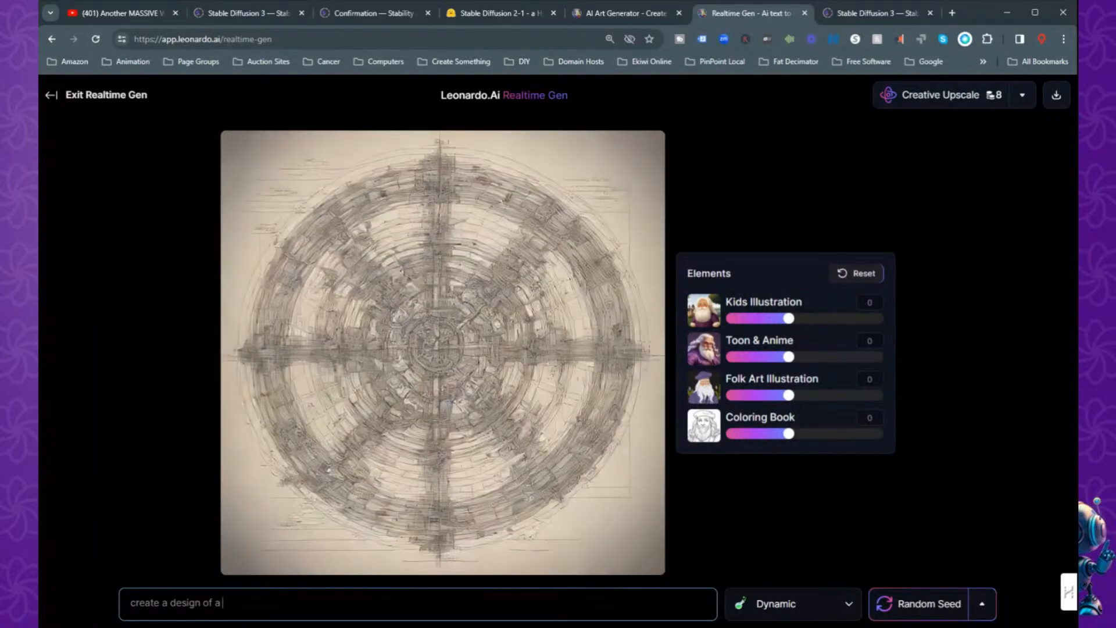
# - Continue the design prompt with the subject "pedigree sharpei dog"
pyautogui.write('pedig')
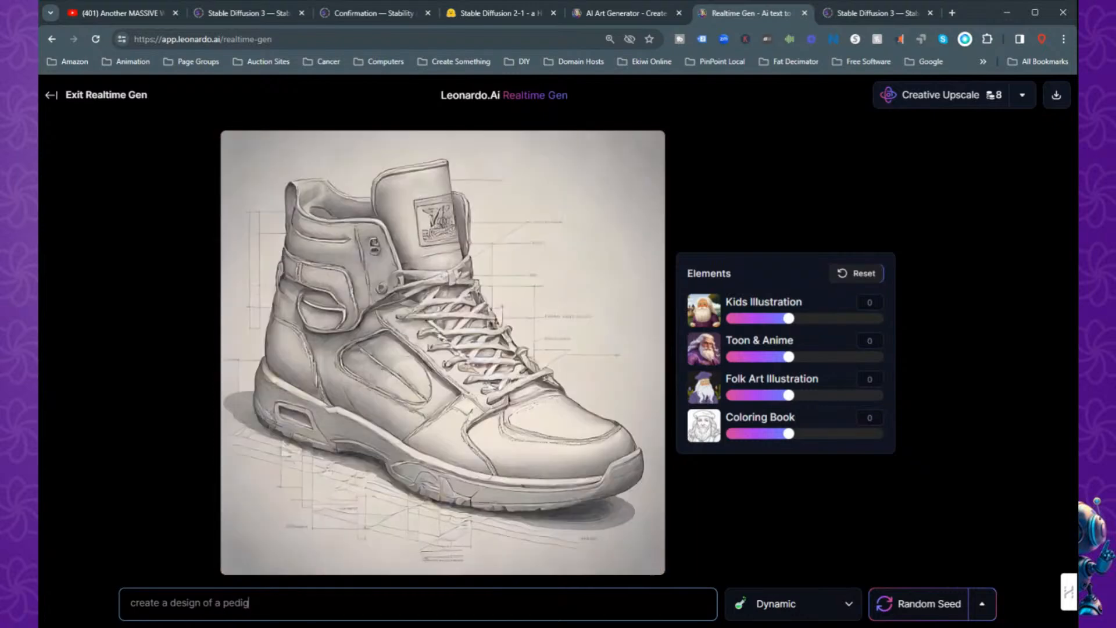
pyautogui.write('ree')
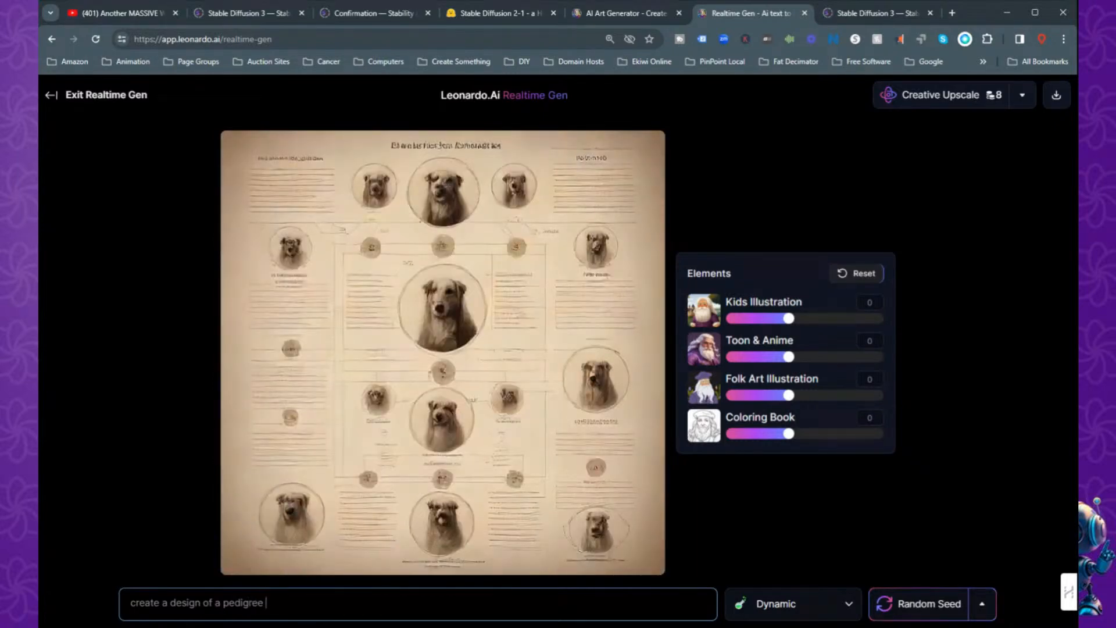
pyautogui.write(' shar')
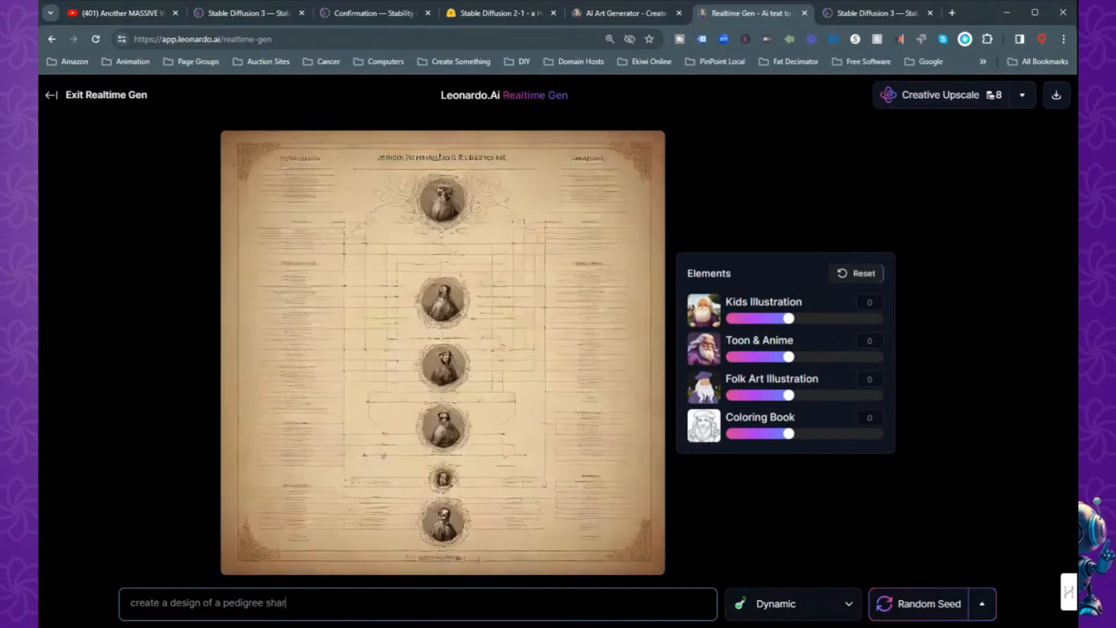
pyautogui.write('pei')
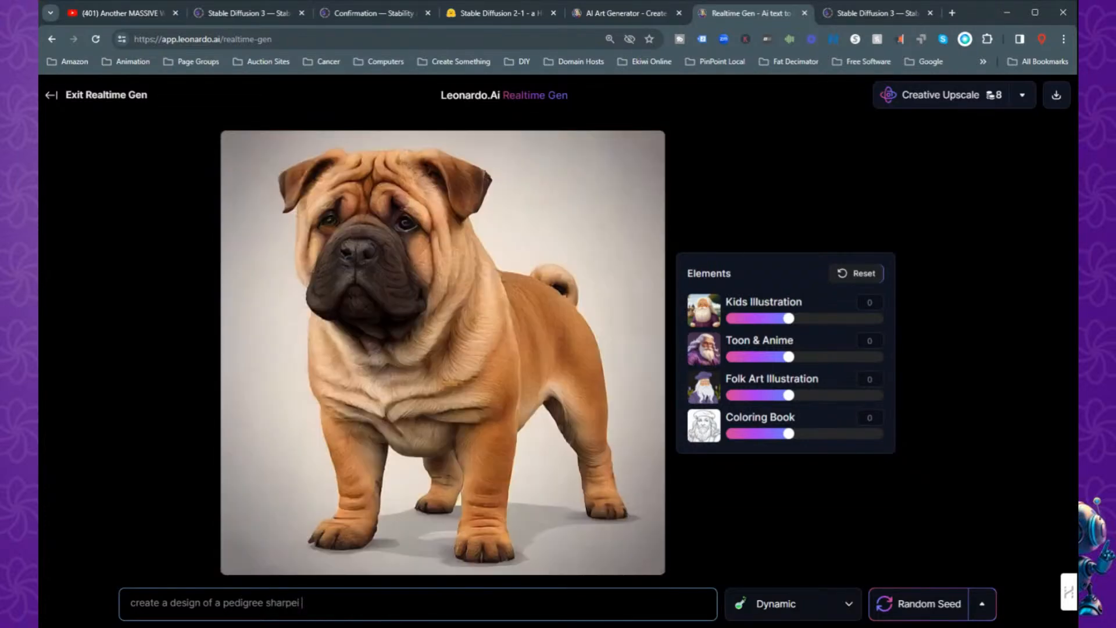
pyautogui.write(' dog')
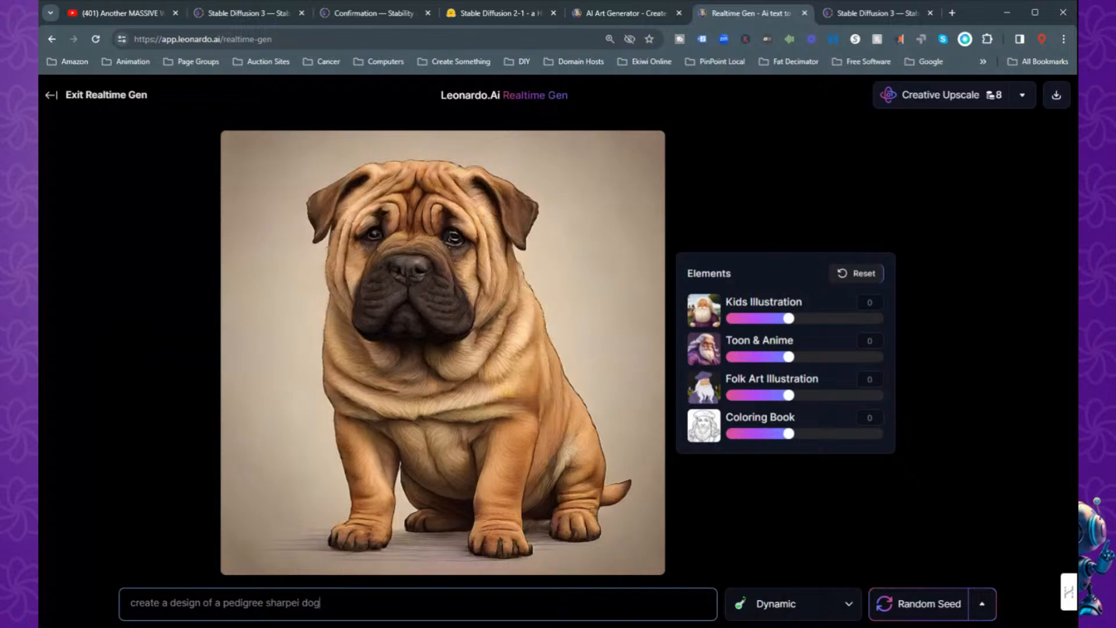
# - Replace "sharpei dog" with "bullmastiff" after the word "pedigree" in the prompt
pyautogui.press('BackSpace')
pyautogui.press('BackSpace')
pyautogui.press('BackSpace')
pyautogui.press('BackSpace')
pyautogui.press('BackSpace')
pyautogui.press('BackSpace')
pyautogui.press('BackSpace')
pyautogui.press('BackSpace')
pyautogui.press('BackSpace')
pyautogui.press('BackSpace')
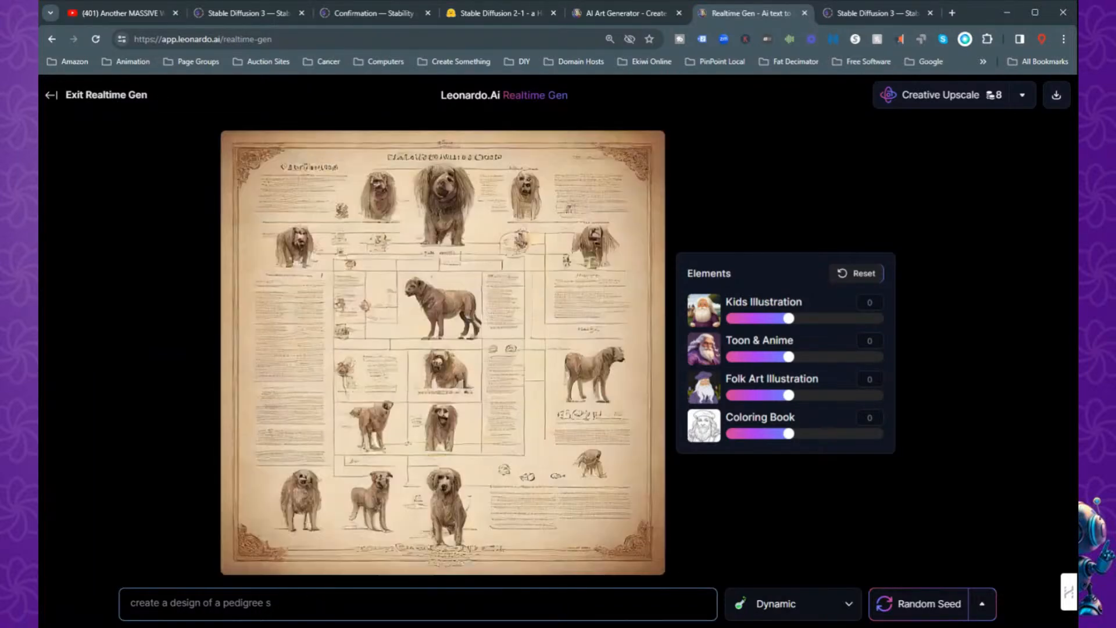
pyautogui.press('BackSpace')
pyautogui.write('of')
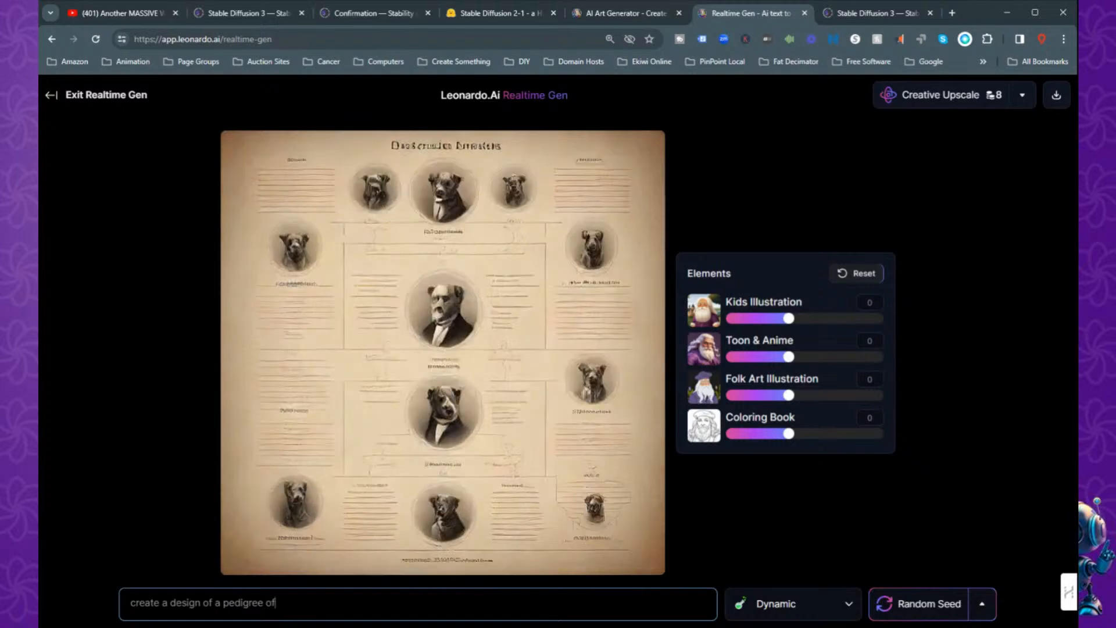
pyautogui.press('BackSpace')
pyautogui.press('BackSpace')
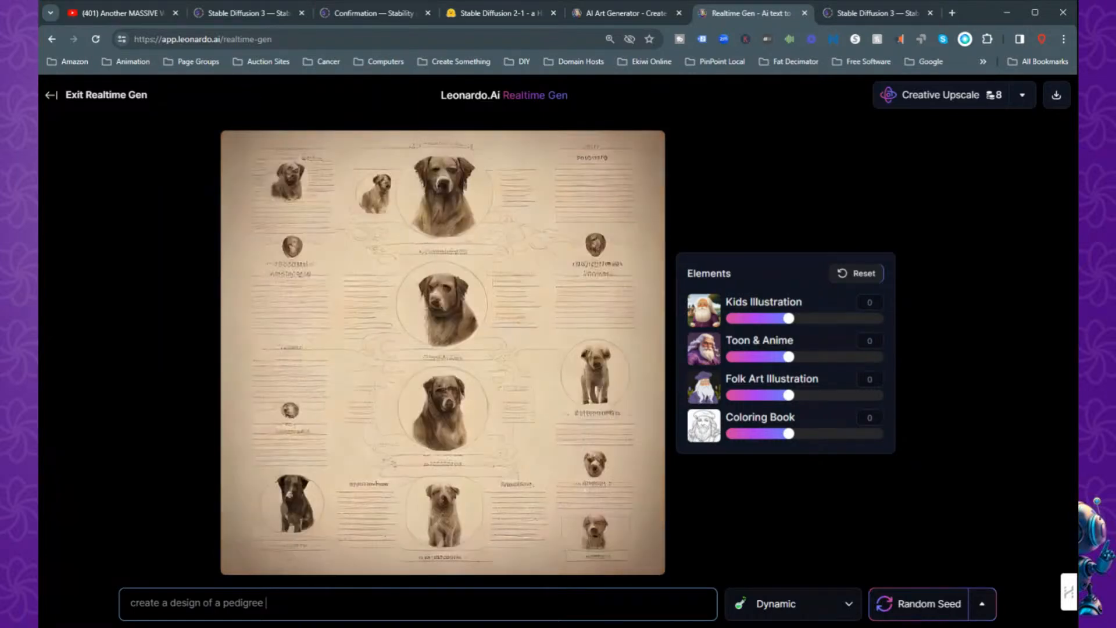
pyautogui.write('bullm')
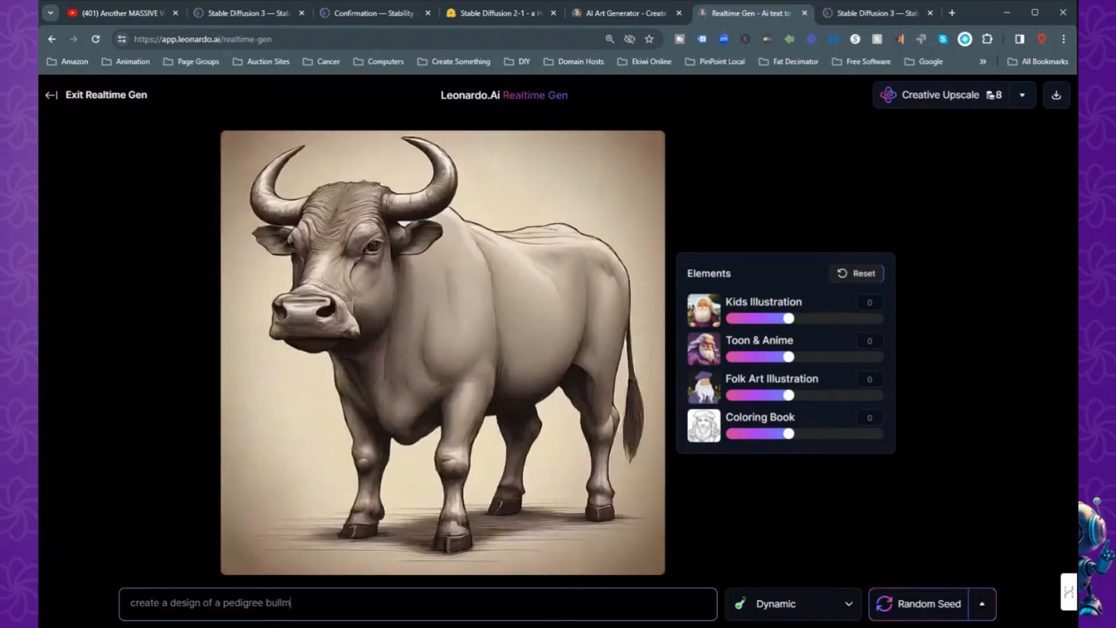
pyautogui.write('astiff')
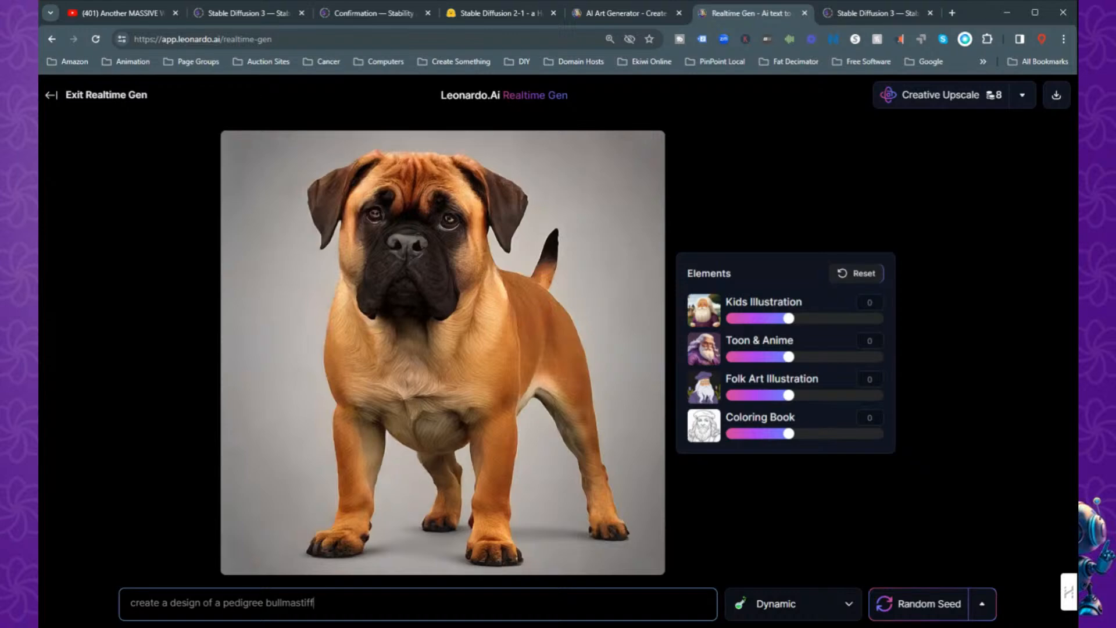
# - Append ", no background" to the bullmastiff prompt
pyautogui.write(', no')
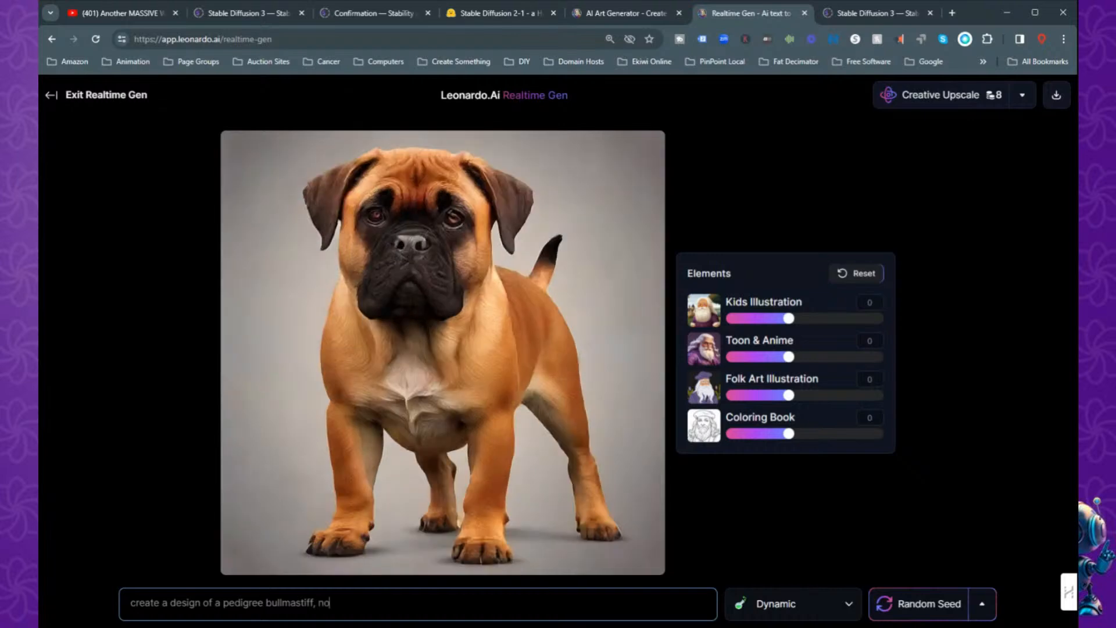
pyautogui.write(' backgroujnd')
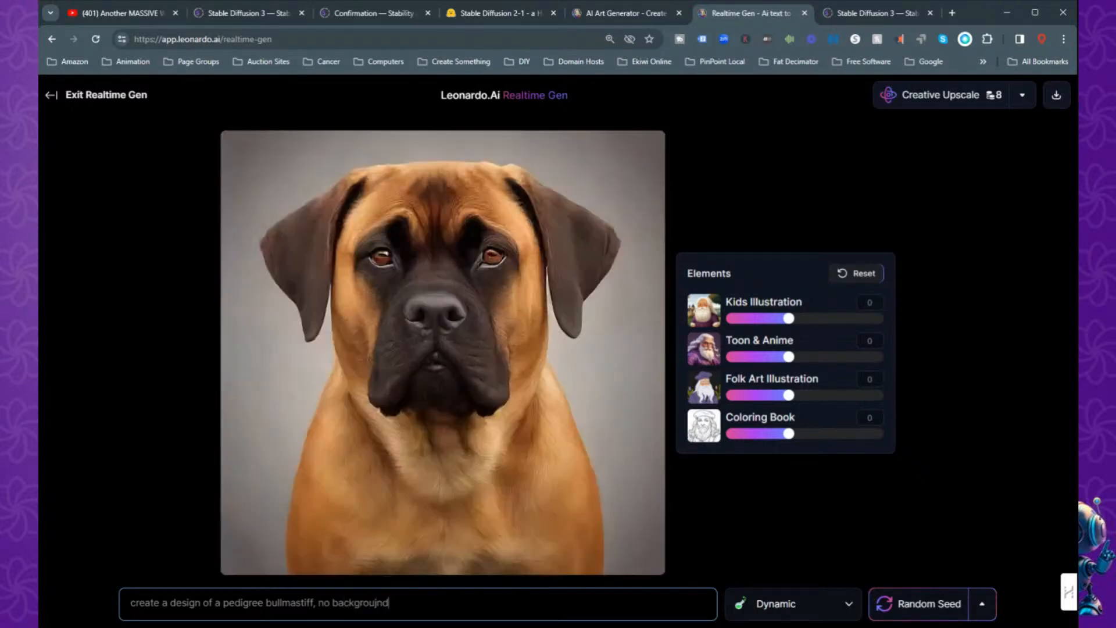
pyautogui.press('BackSpace')
pyautogui.press('BackSpace')
pyautogui.press('BackSpace')
pyautogui.write('nd')
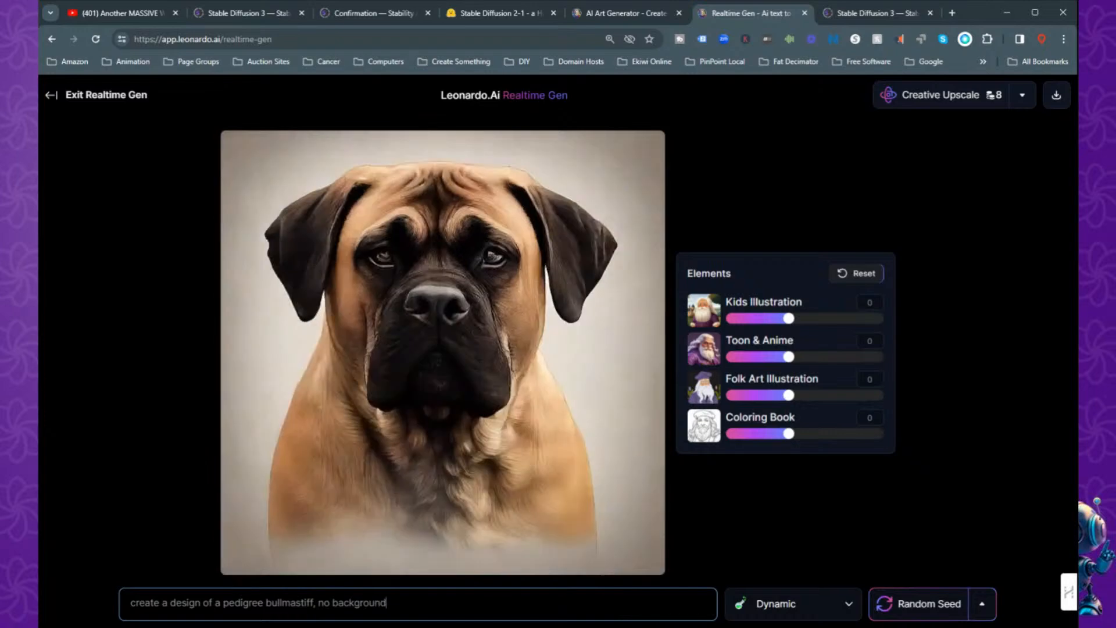
# - Remove ", no background" from the end of the prompt
pyautogui.press('BackSpace')
pyautogui.press('BackSpace')
pyautogui.press('BackSpace')
pyautogui.press('BackSpace')
pyautogui.press('BackSpace')
pyautogui.press('BackSpace')
pyautogui.press('BackSpace')
pyautogui.press('BackSpace')
pyautogui.press('BackSpace')
pyautogui.press('BackSpace')
pyautogui.press('BackSpace')
pyautogui.press('BackSpace')
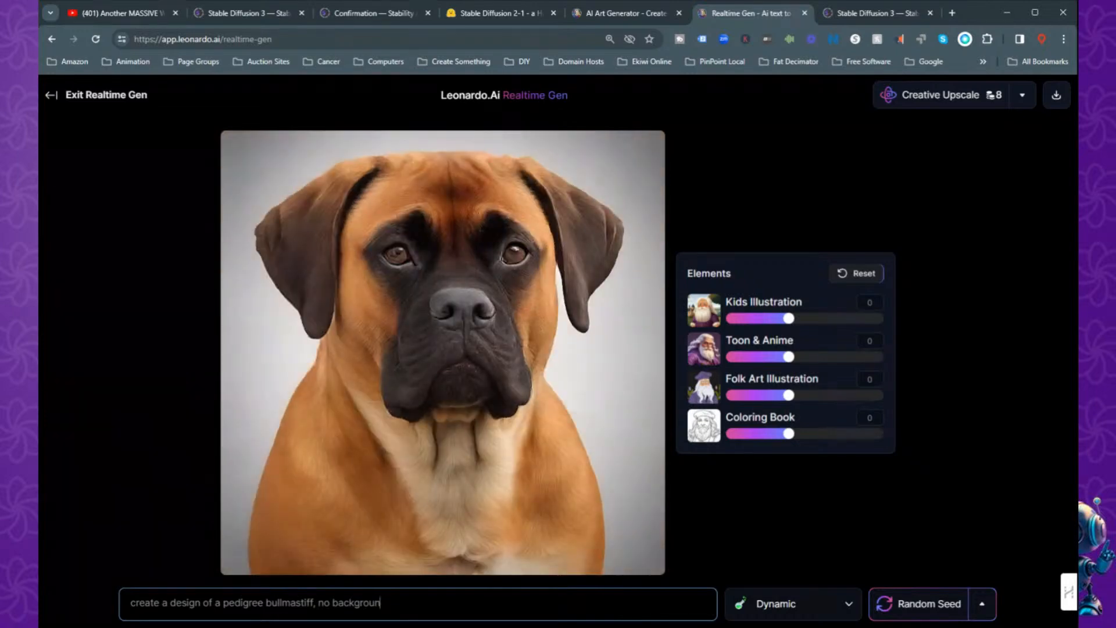
pyautogui.press('BackSpace')
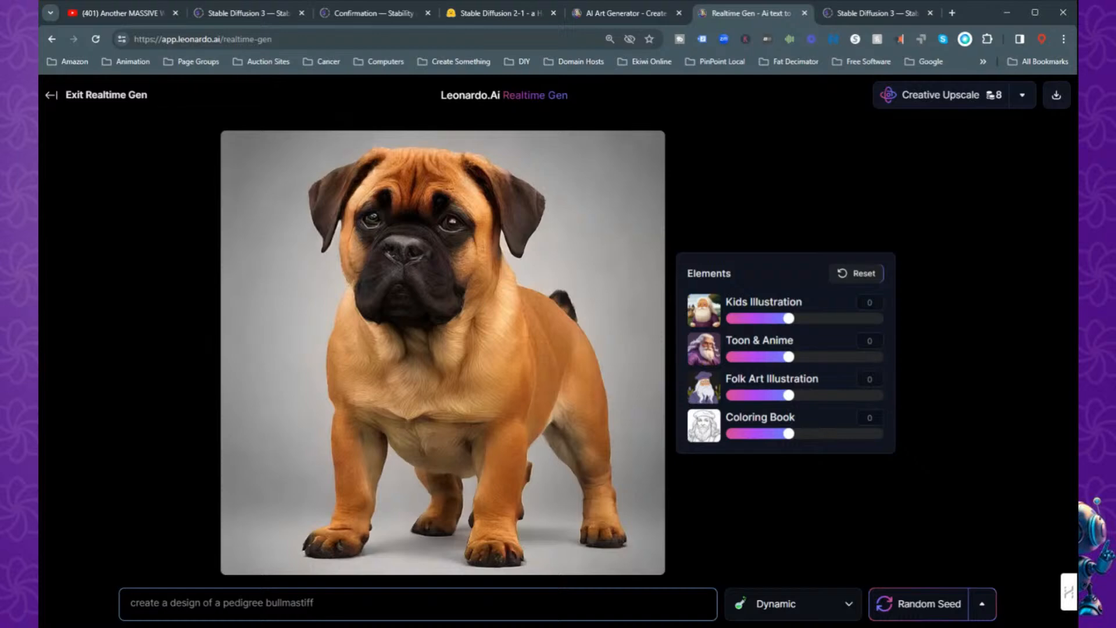
# - Append ", have the words" after "pedigree bullmastiff" in the prompt
pyautogui.write('w')
pyautogui.press('BackSpace')
pyautogui.press('BackSpace')
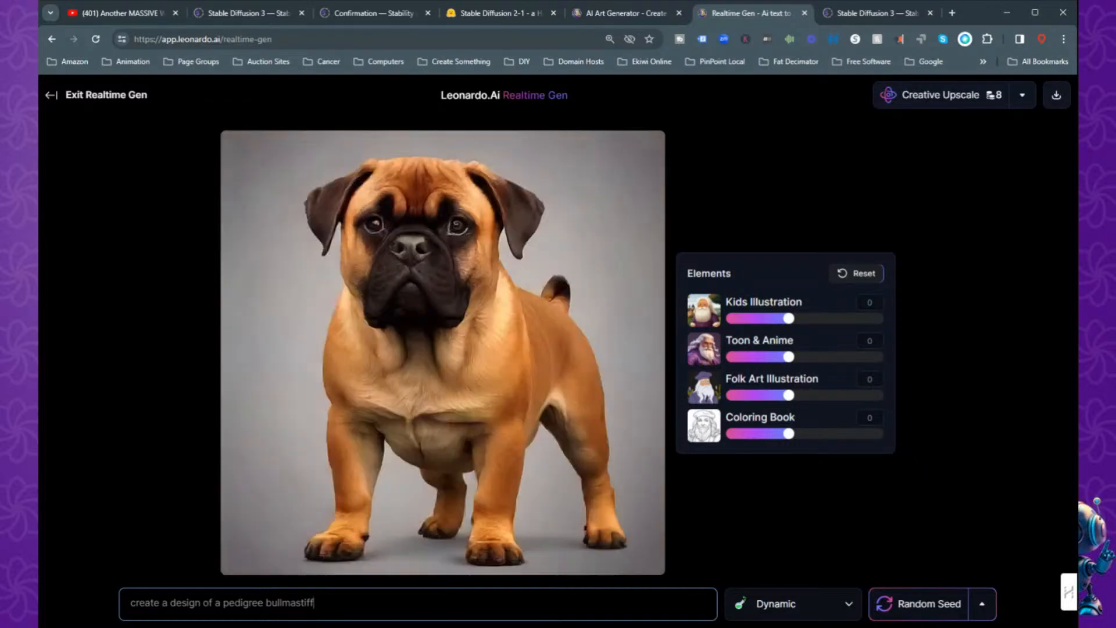
pyautogui.write('have')
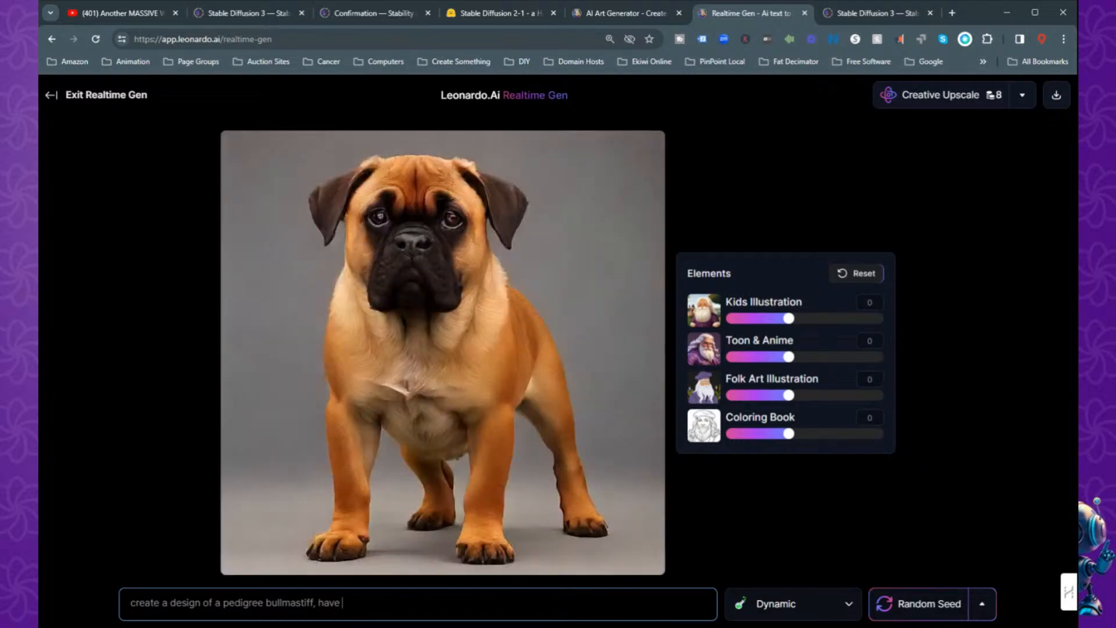
pyautogui.write(' the ')
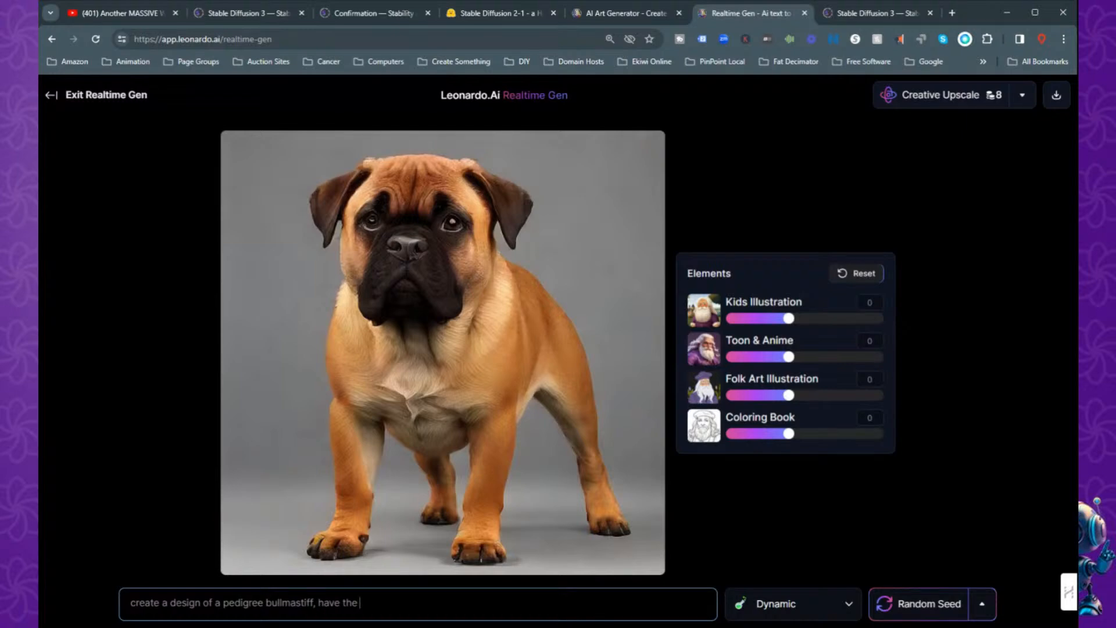
pyautogui.write('words')
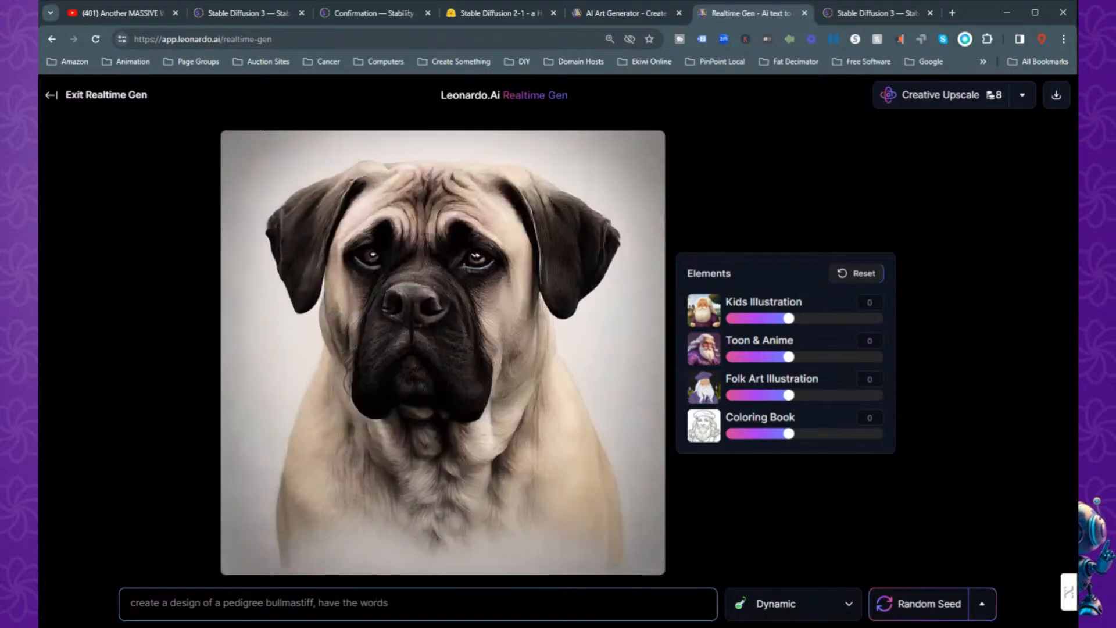
# - Complete the caption instruction in the prompt with the quoted word "bullmastiff" followed by "at the bottom"
pyautogui.write(' "b')
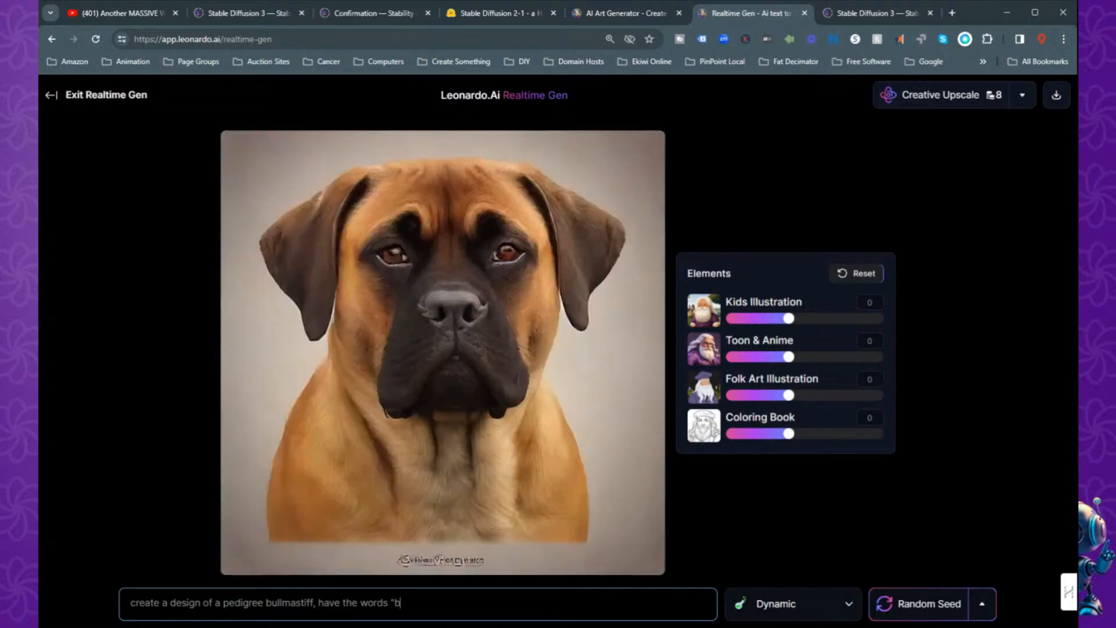
pyautogui.write('ullma')
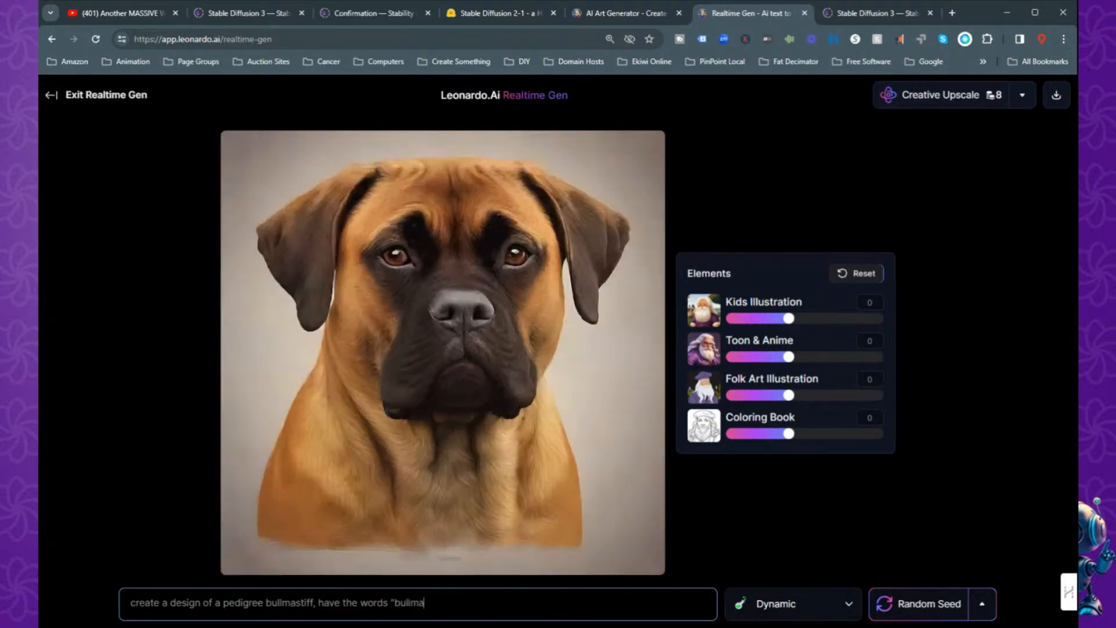
pyautogui.write('stiff')
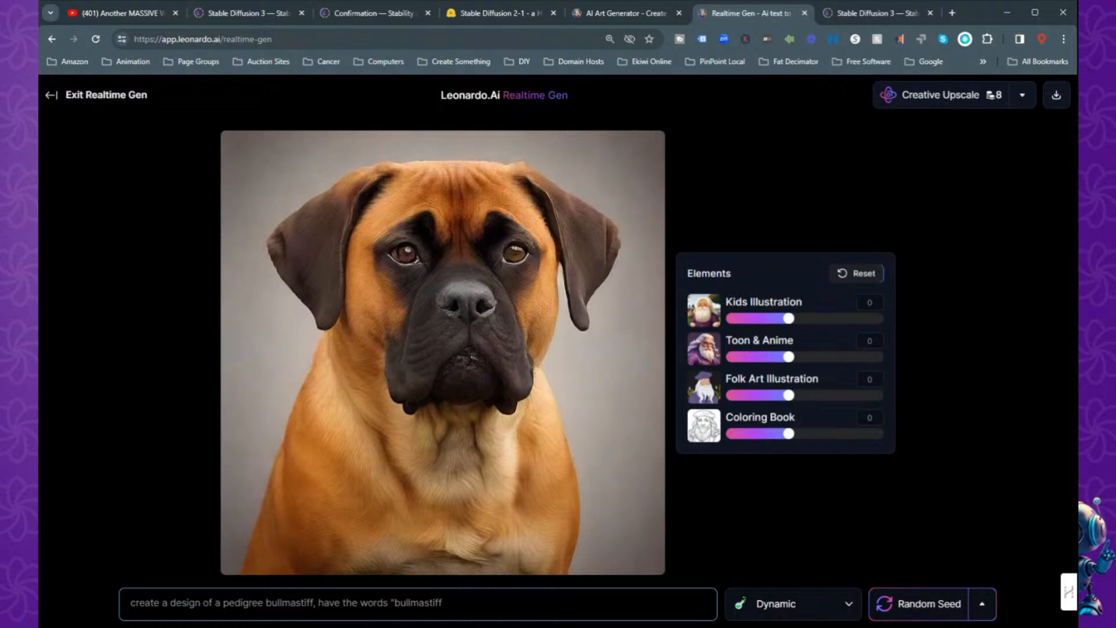
pyautogui.write('" at the bo')
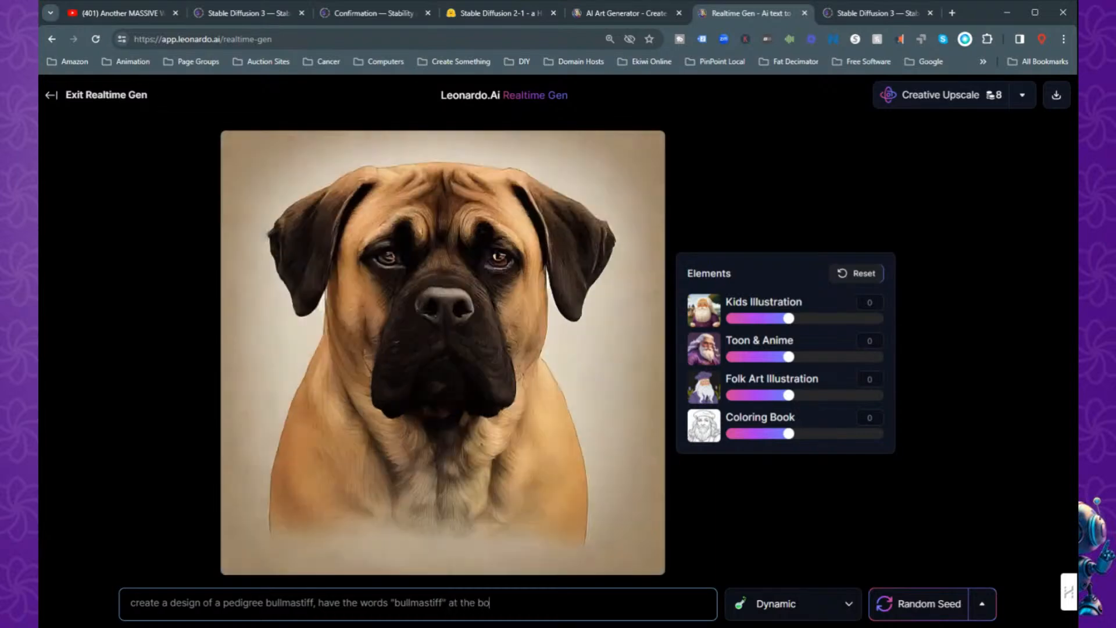
pyautogui.write('ttom')
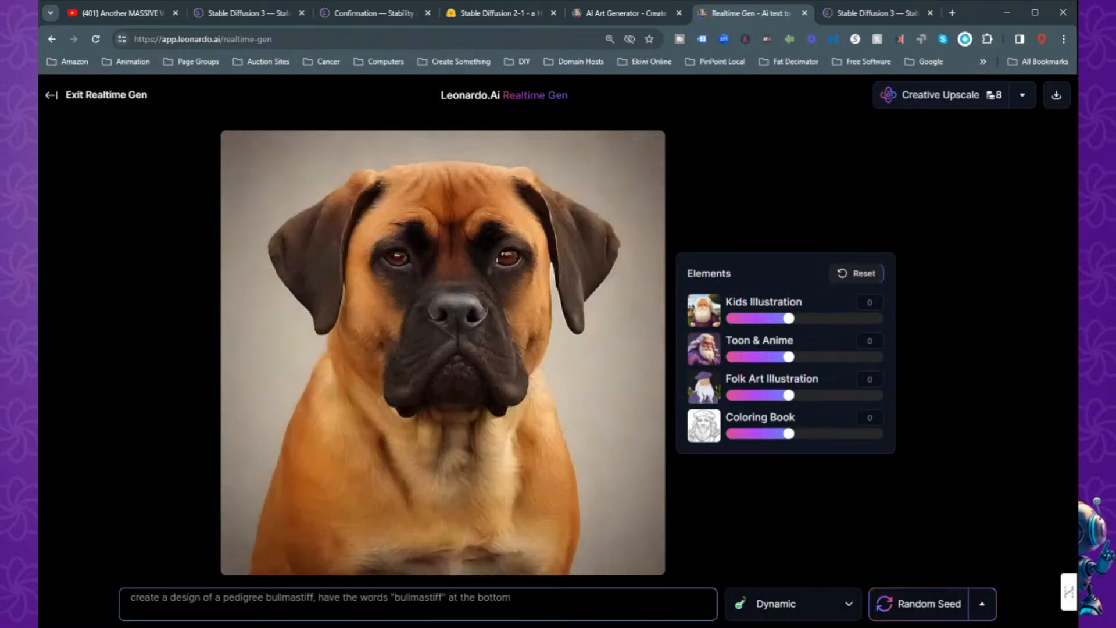
pyautogui.press('BackSpace')
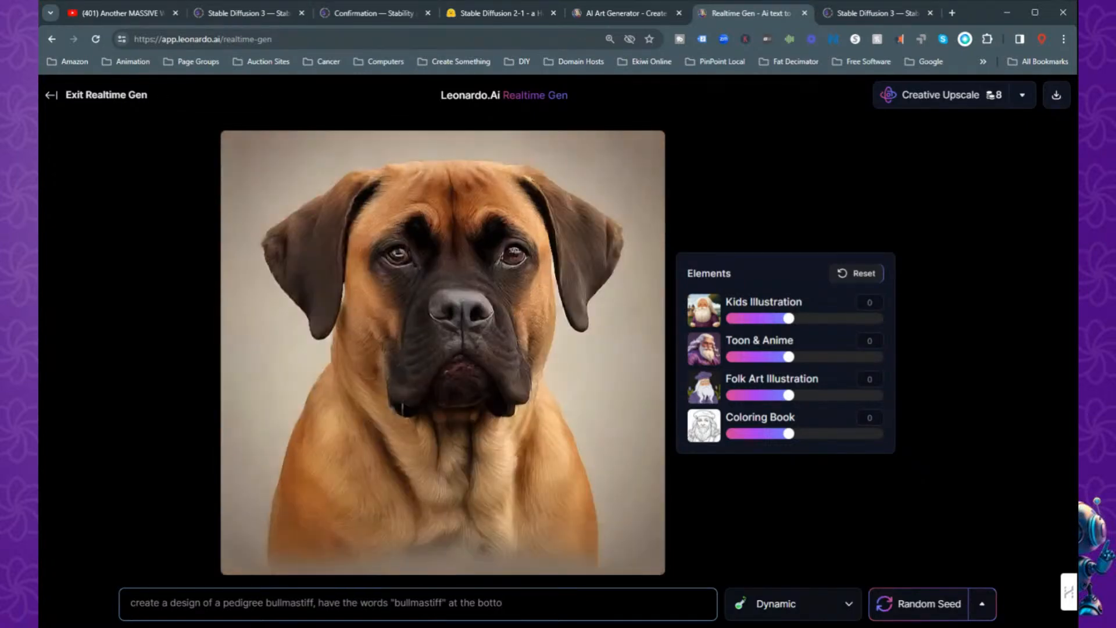
pyautogui.write('m')
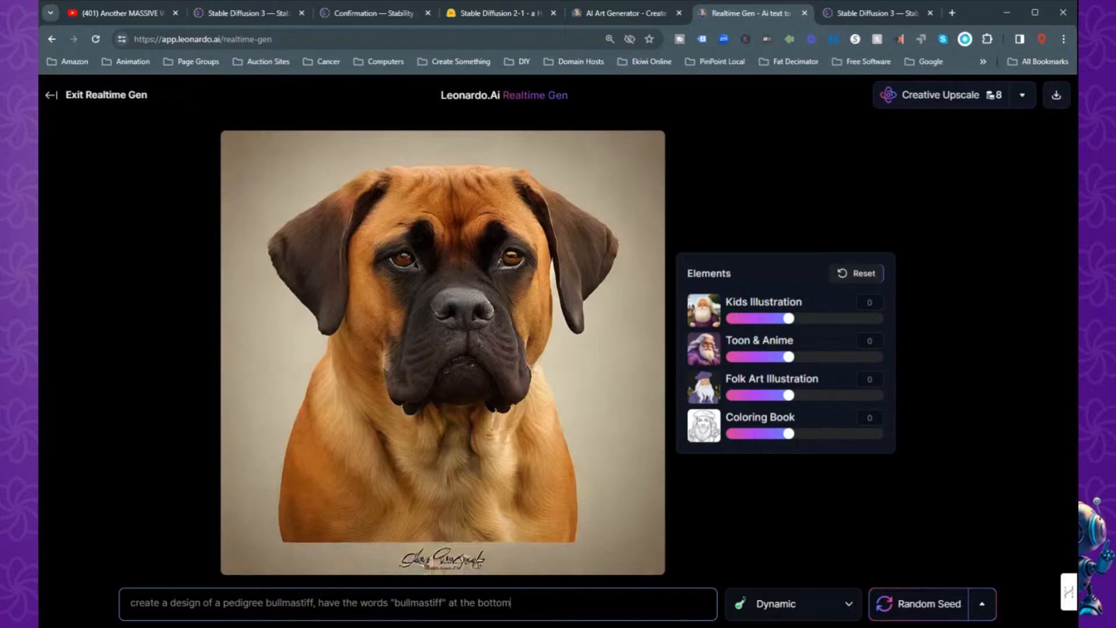
# - Exit Realtime Gen and browse the trending Recent Creations gallery on the home page, examining the community images and their prompts
pyautogui.click(51, 96)
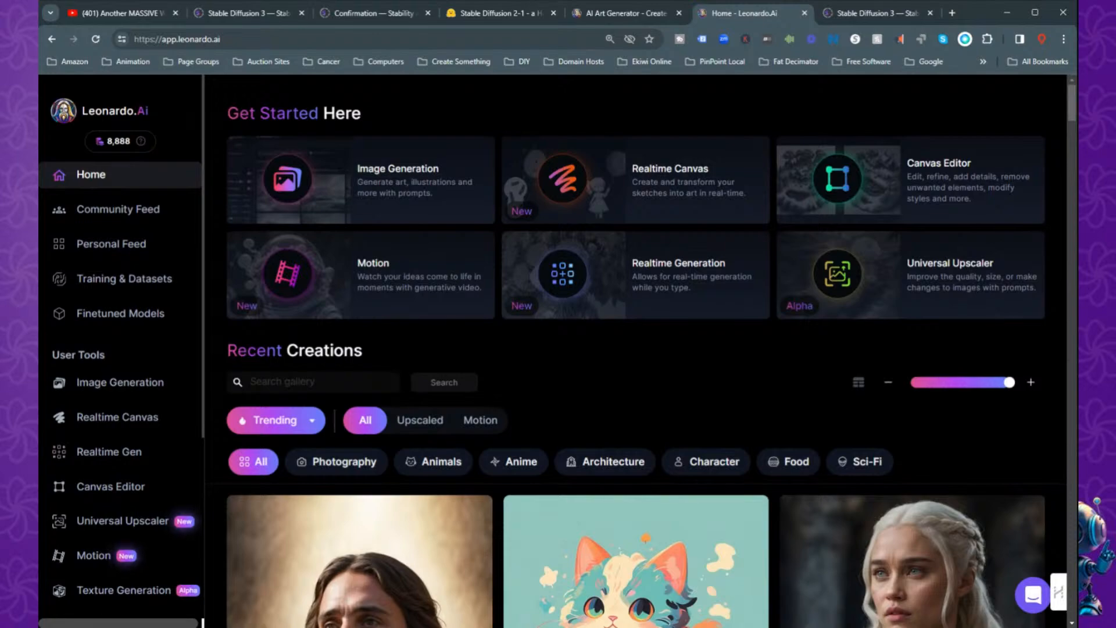
pyautogui.scroll(-8, 798, 439)
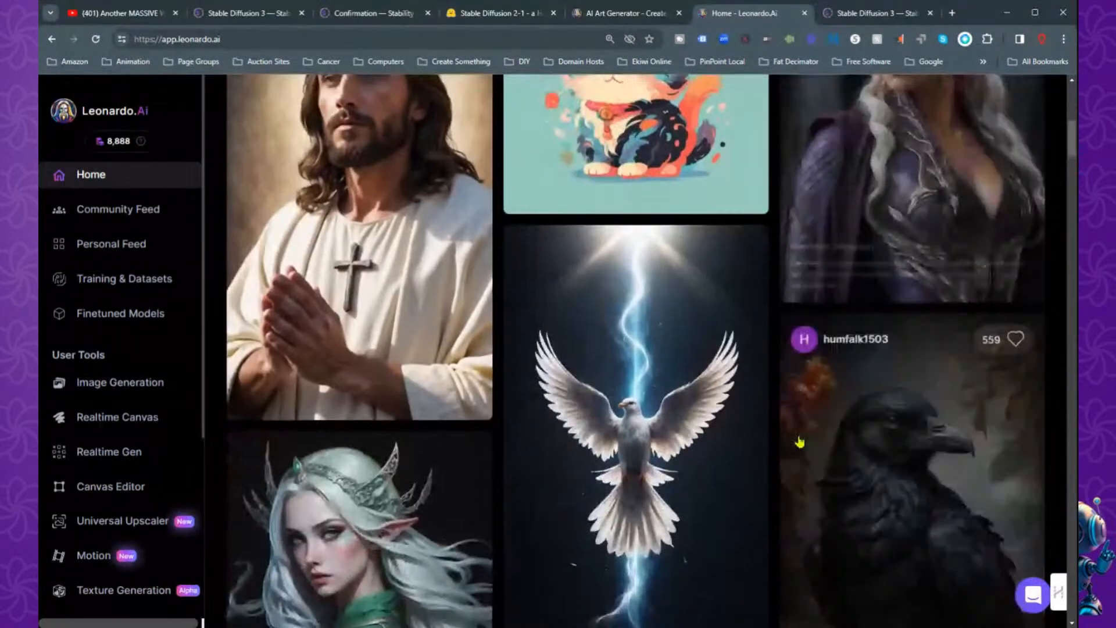
pyautogui.scroll(-5, 799, 441)
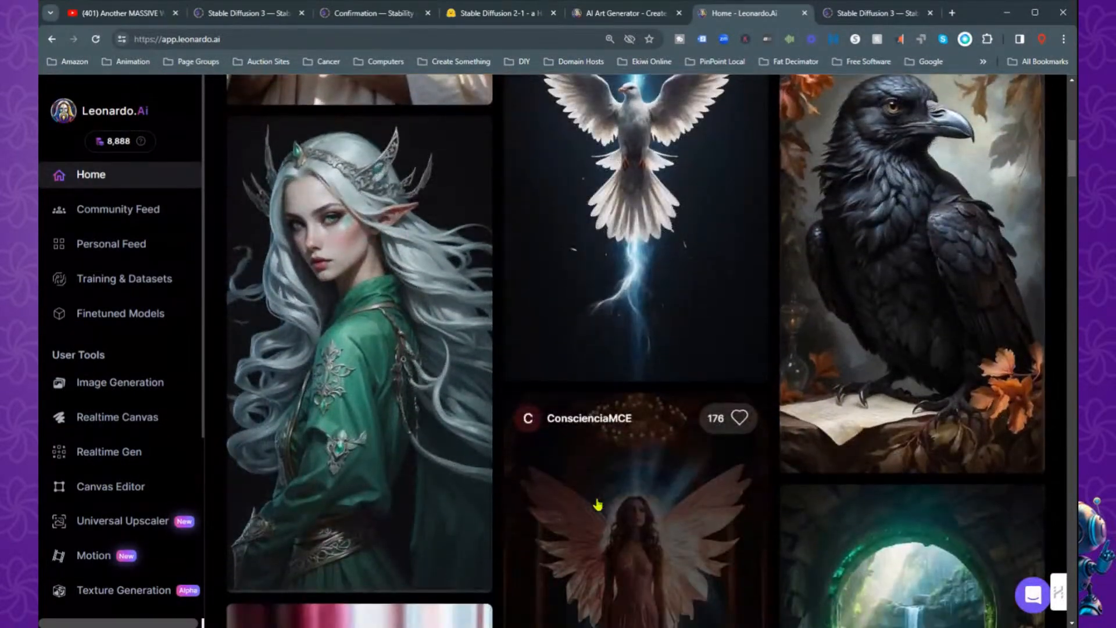
pyautogui.scroll(-3, 597, 505)
pyautogui.scroll(-3, 219, 494)
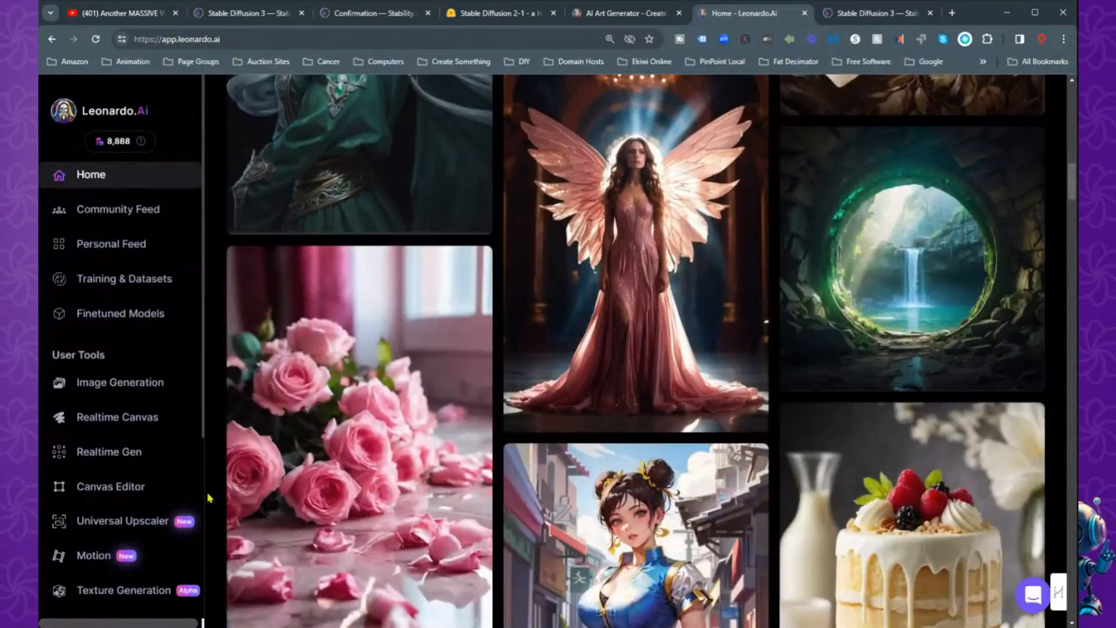
pyautogui.scroll(-10, 210, 498)
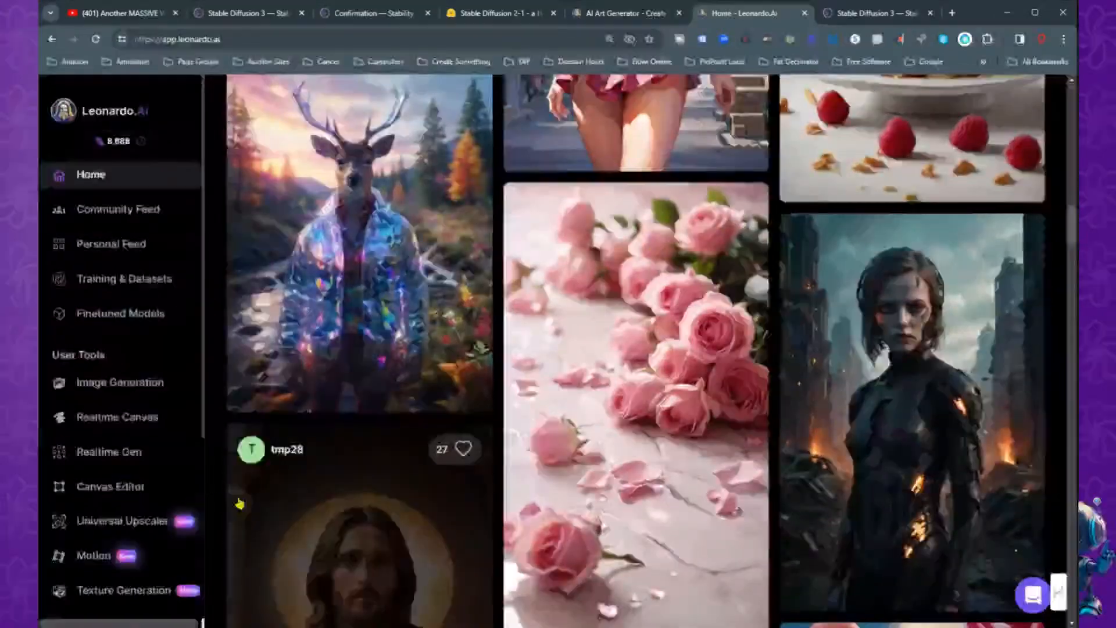
pyautogui.scroll(-12, 239, 504)
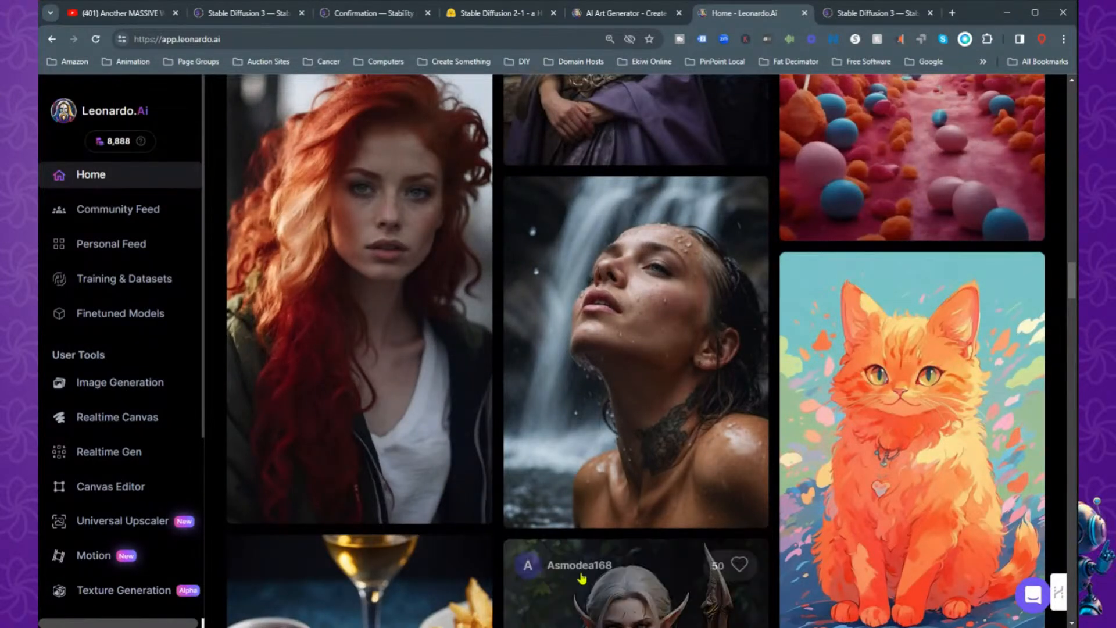
pyautogui.scroll(-6, 580, 580)
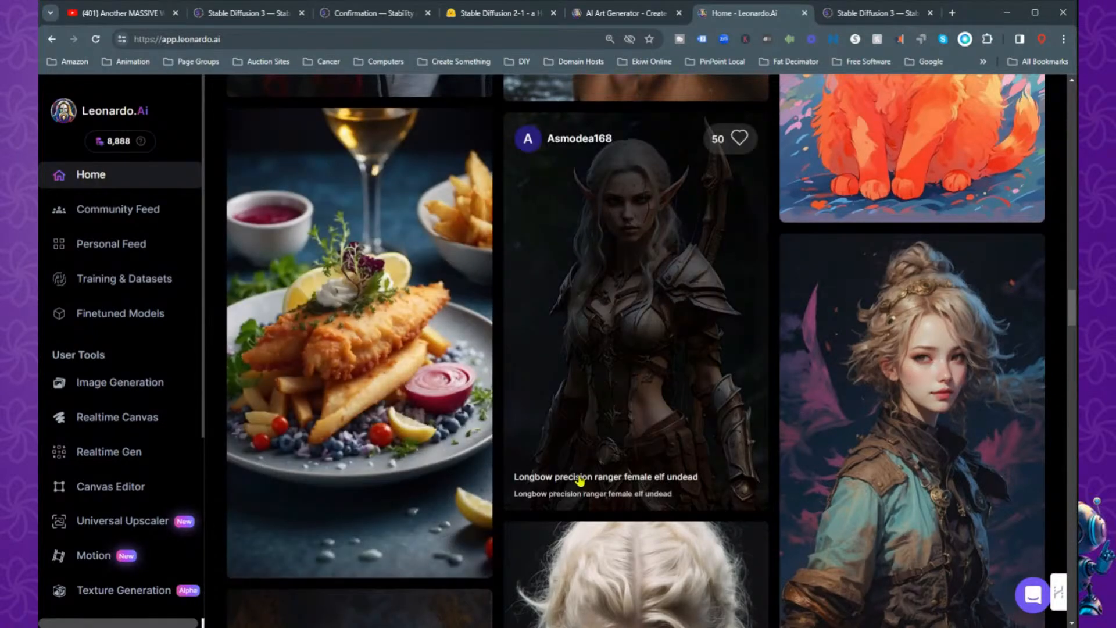
pyautogui.scroll(-5, 442, 465)
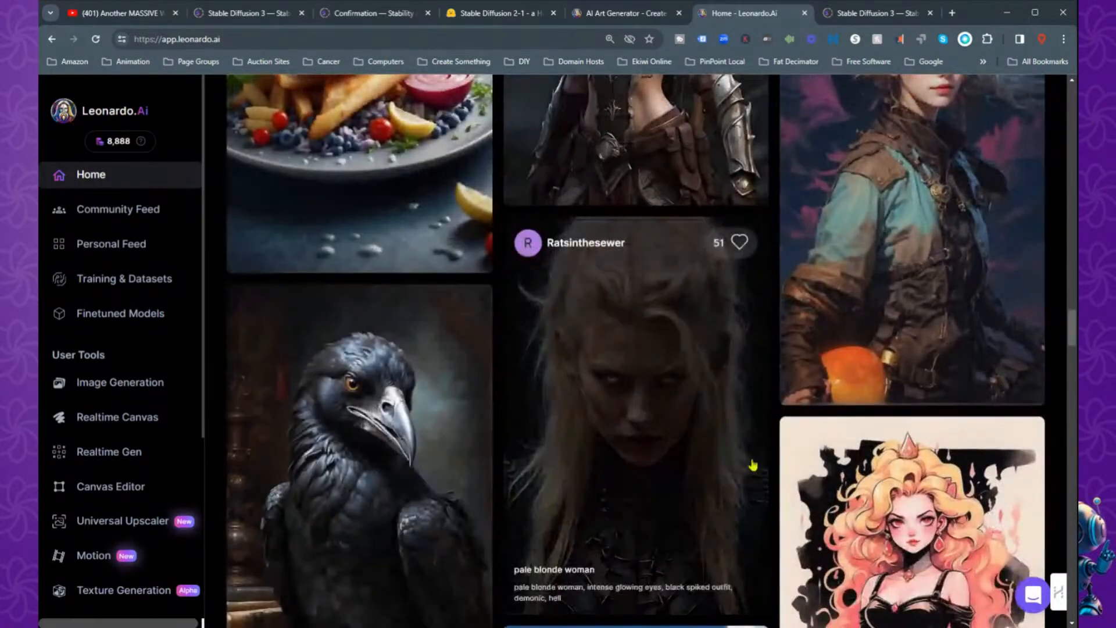
pyautogui.scroll(-15, 753, 465)
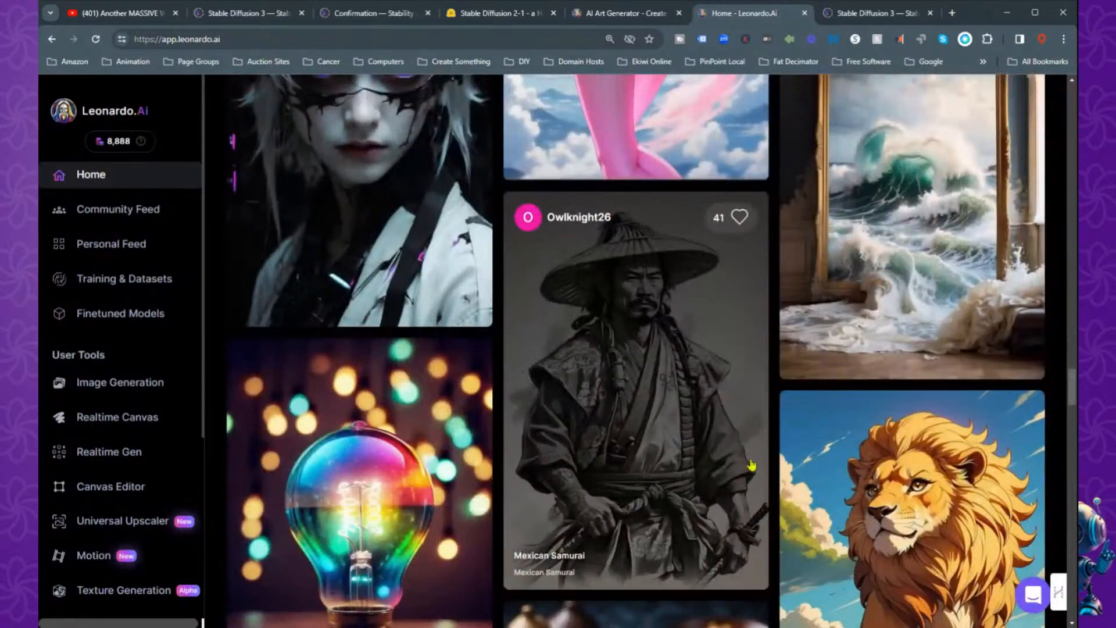
pyautogui.scroll(-12, 752, 465)
pyautogui.scroll(-5, 752, 465)
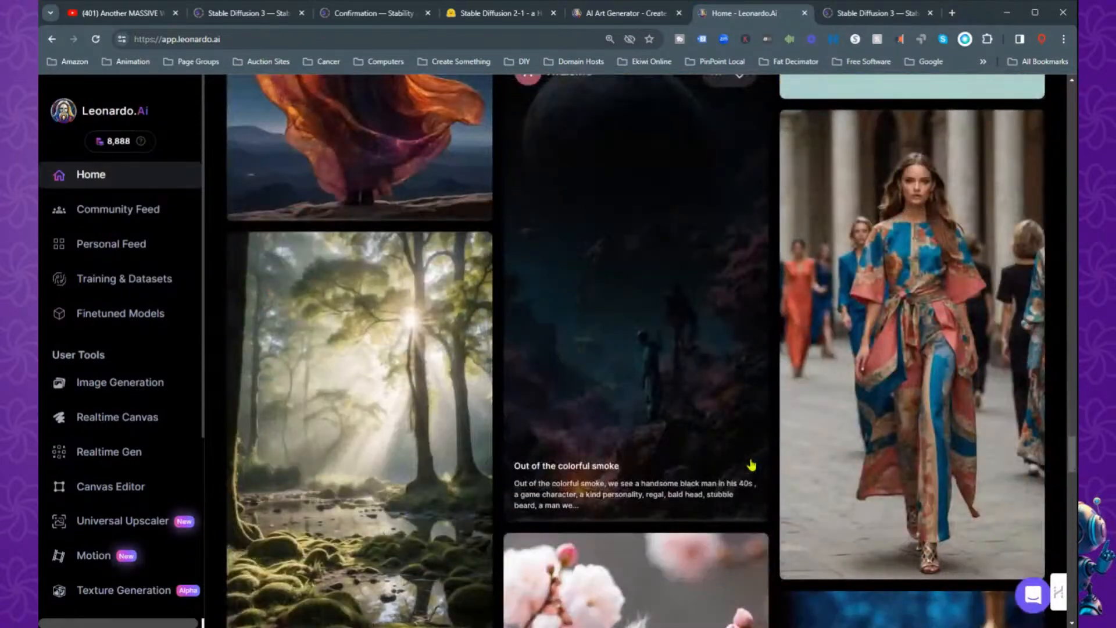
pyautogui.scroll(-3, 751, 465)
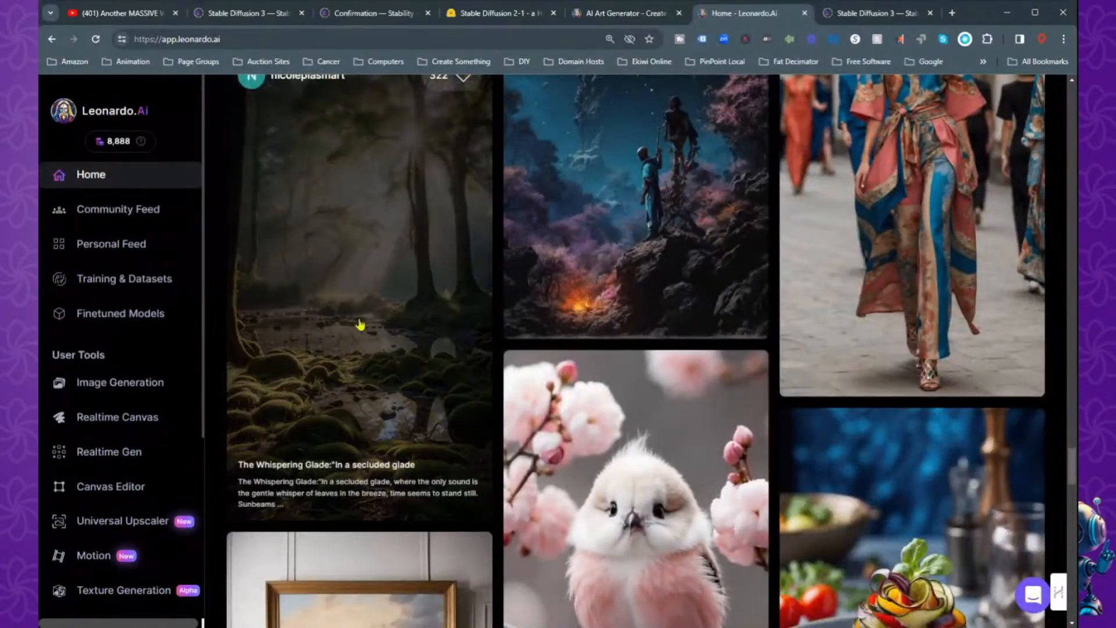